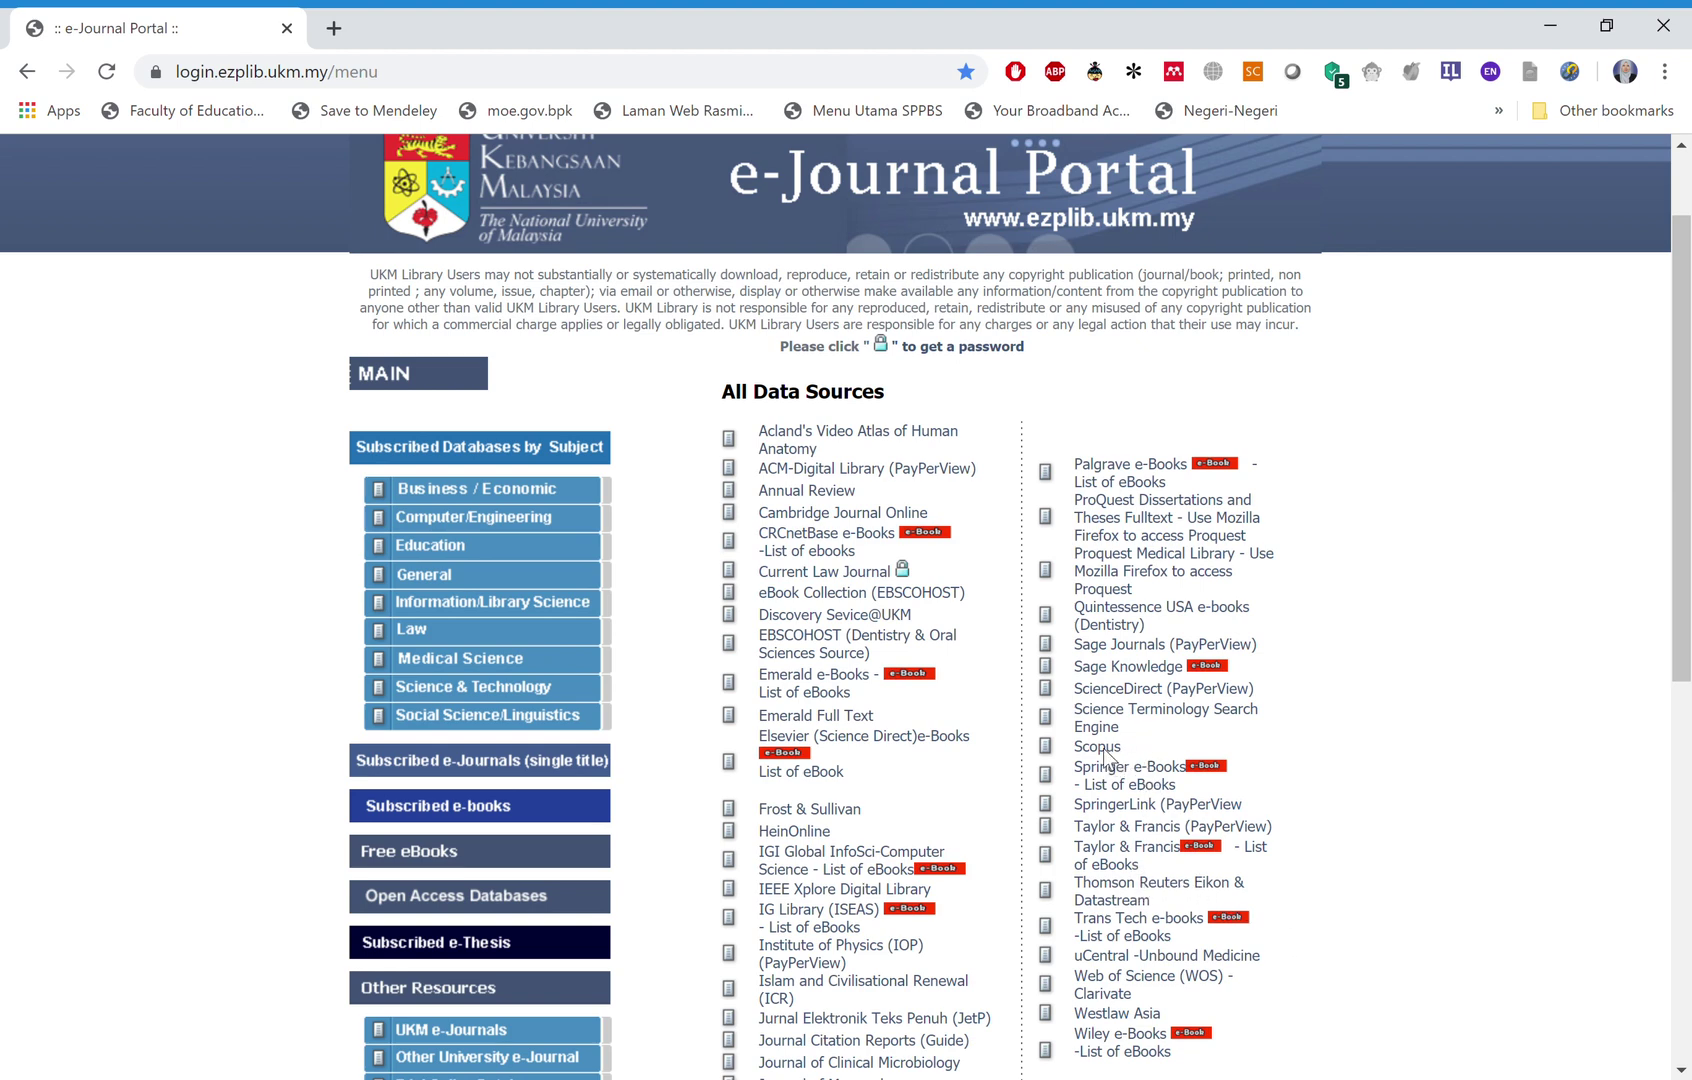
left_click(1104, 748)
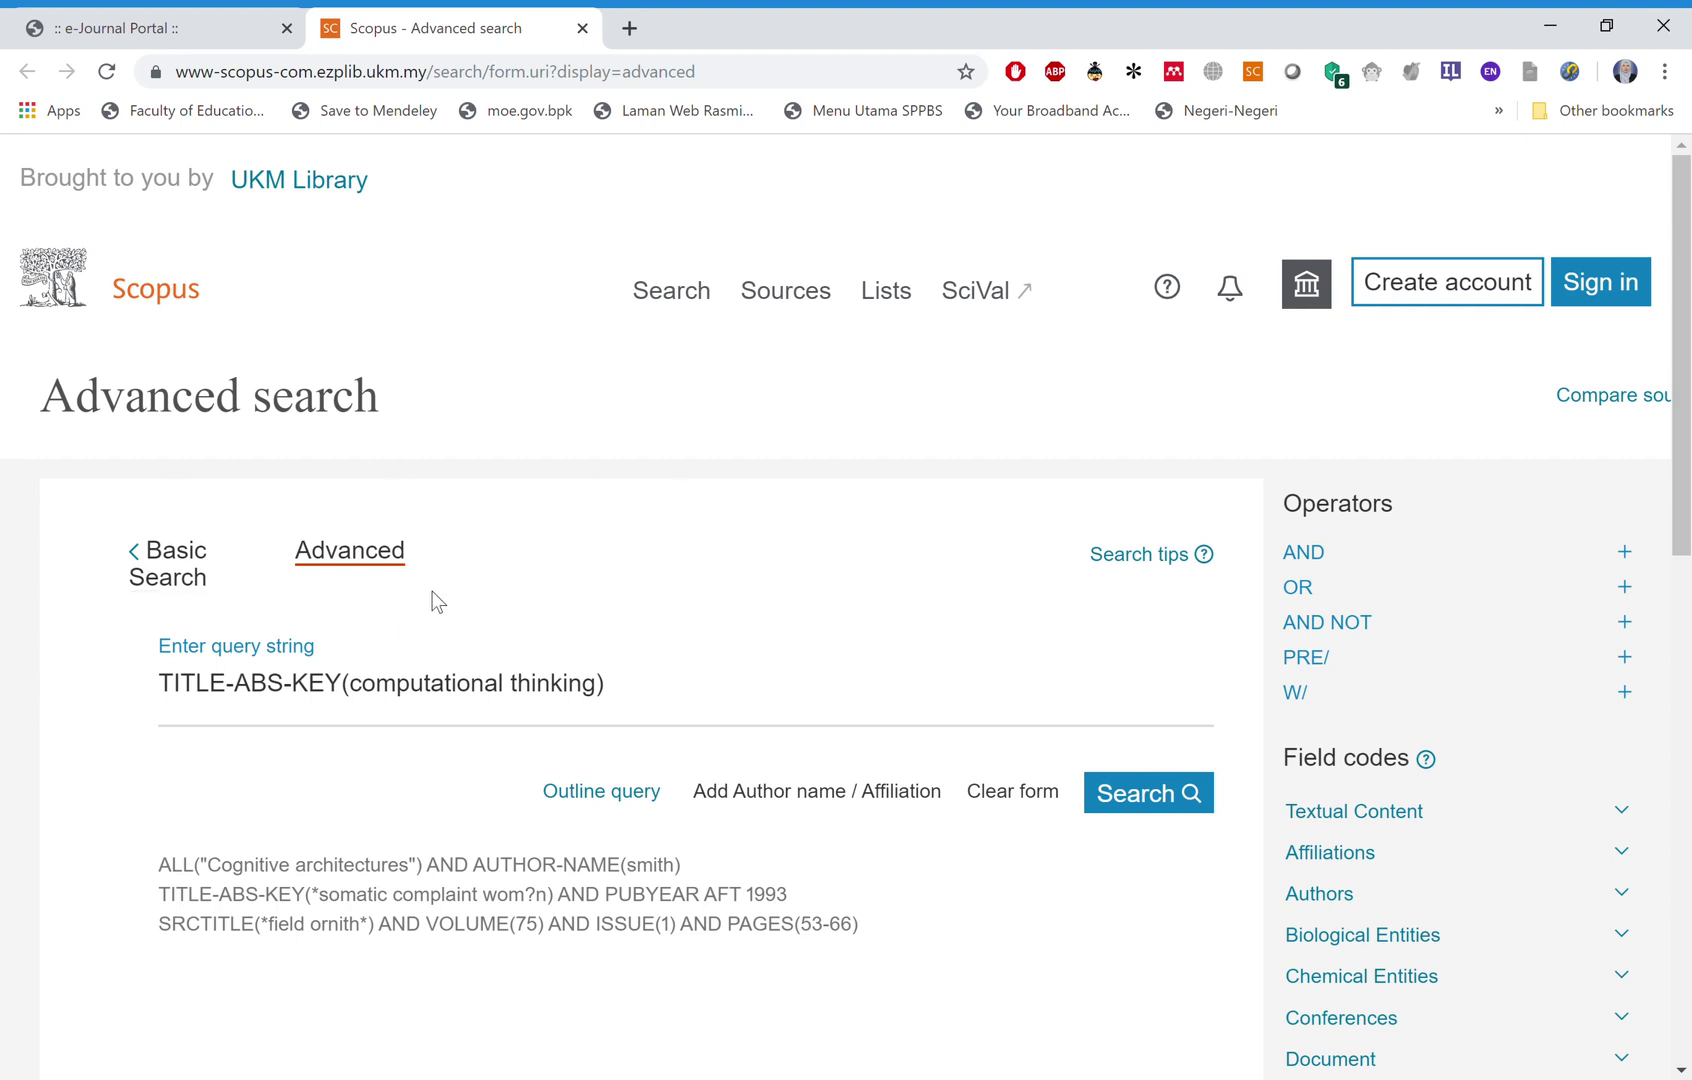
left_click(550, 688)
left_click_drag(622, 693, 181, 653)
key("BackSpace")
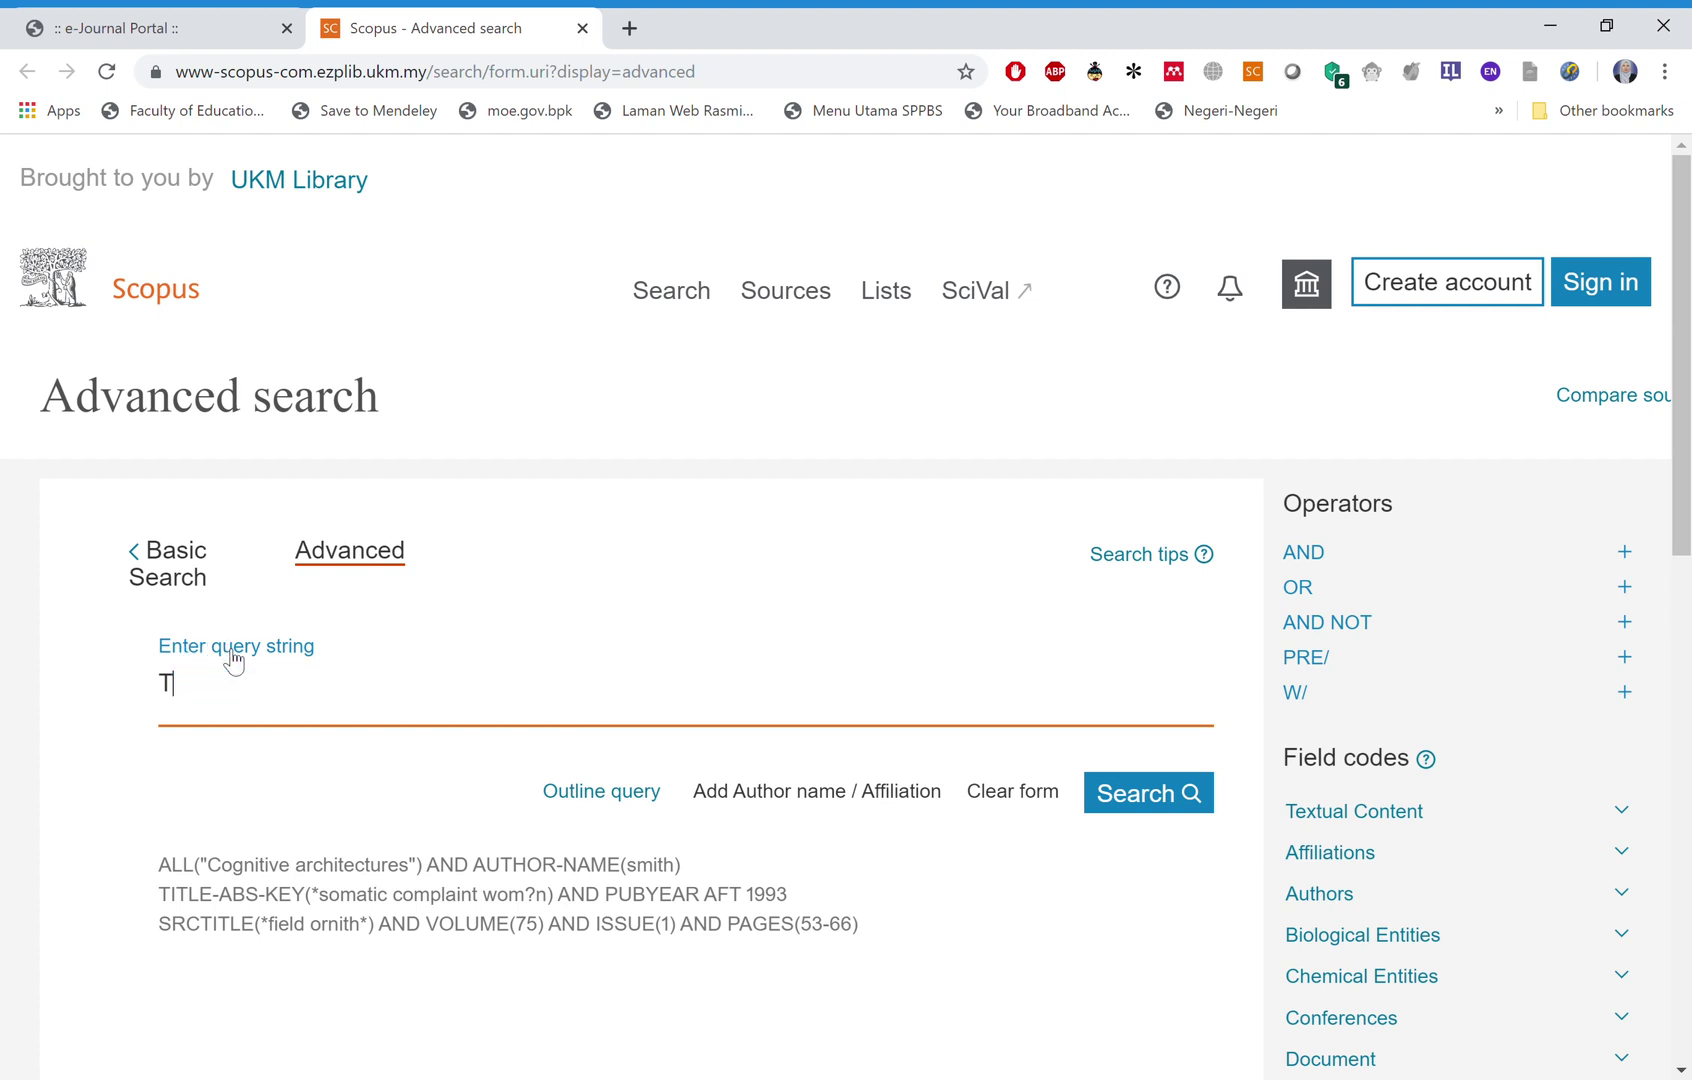
key("BackSpace")
left_click(582, 28)
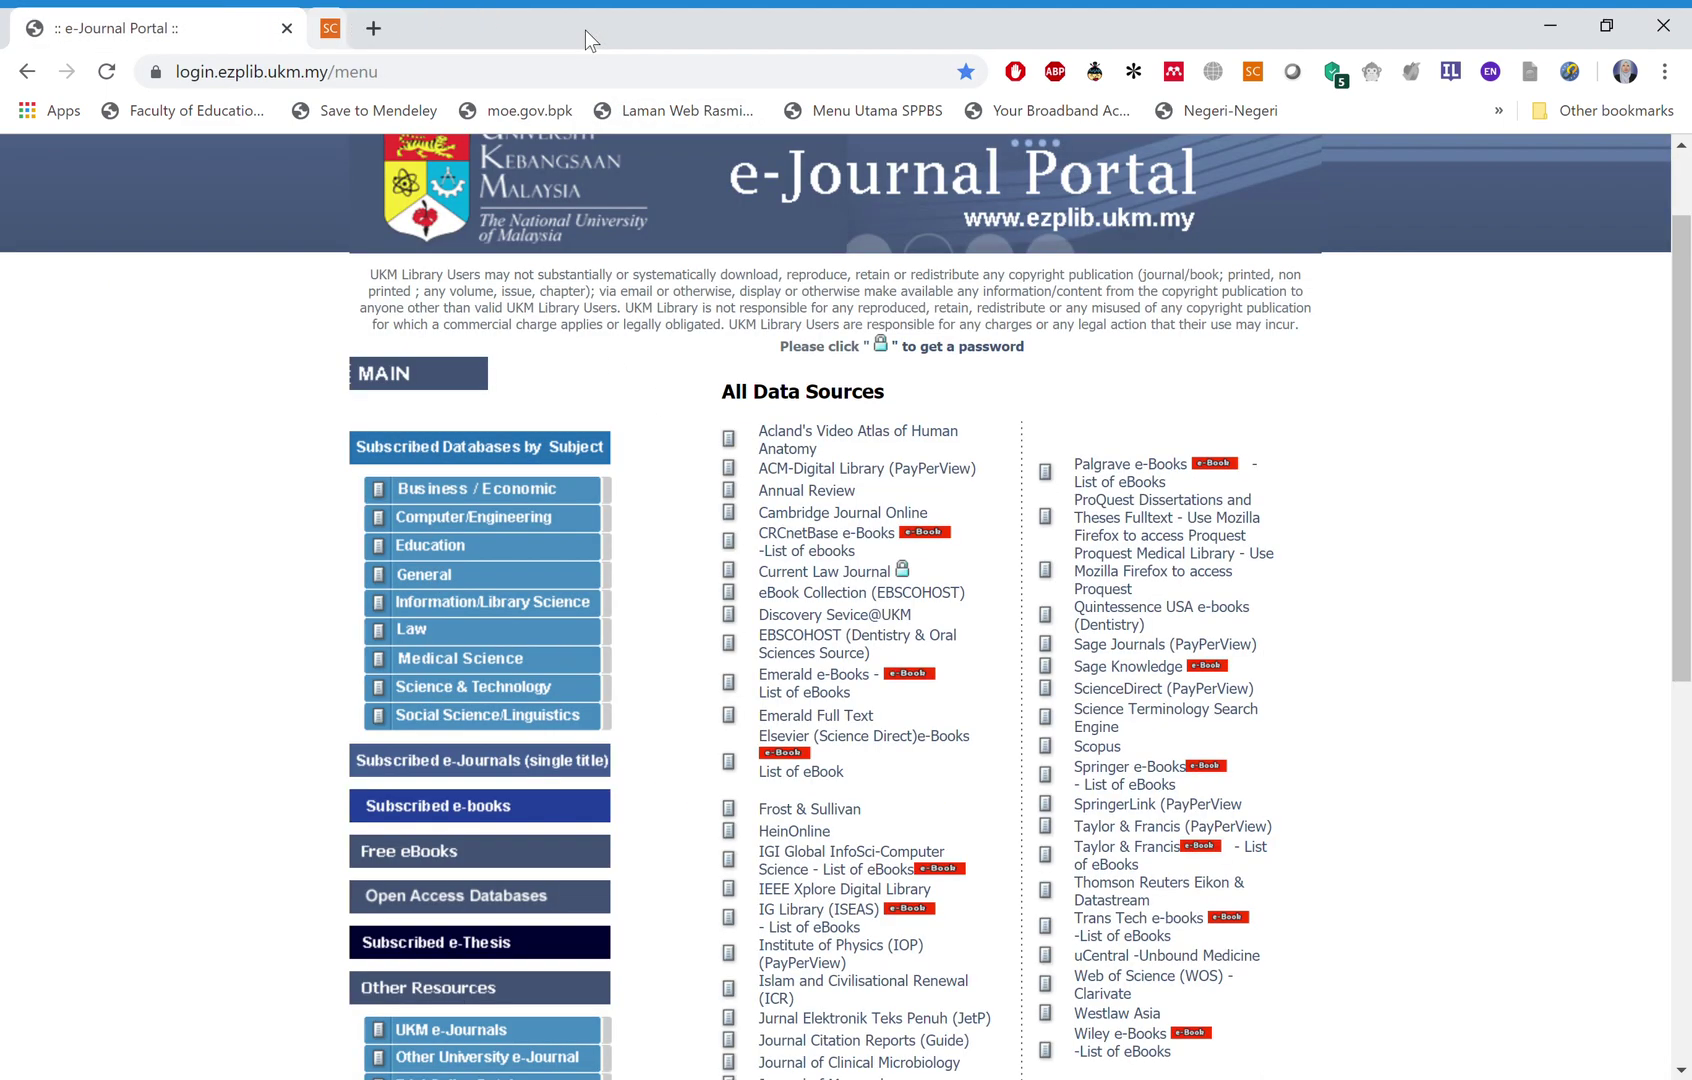
Open Scopus from the portal's list of data sources and go to the advanced document search form.
left_click(1100, 750)
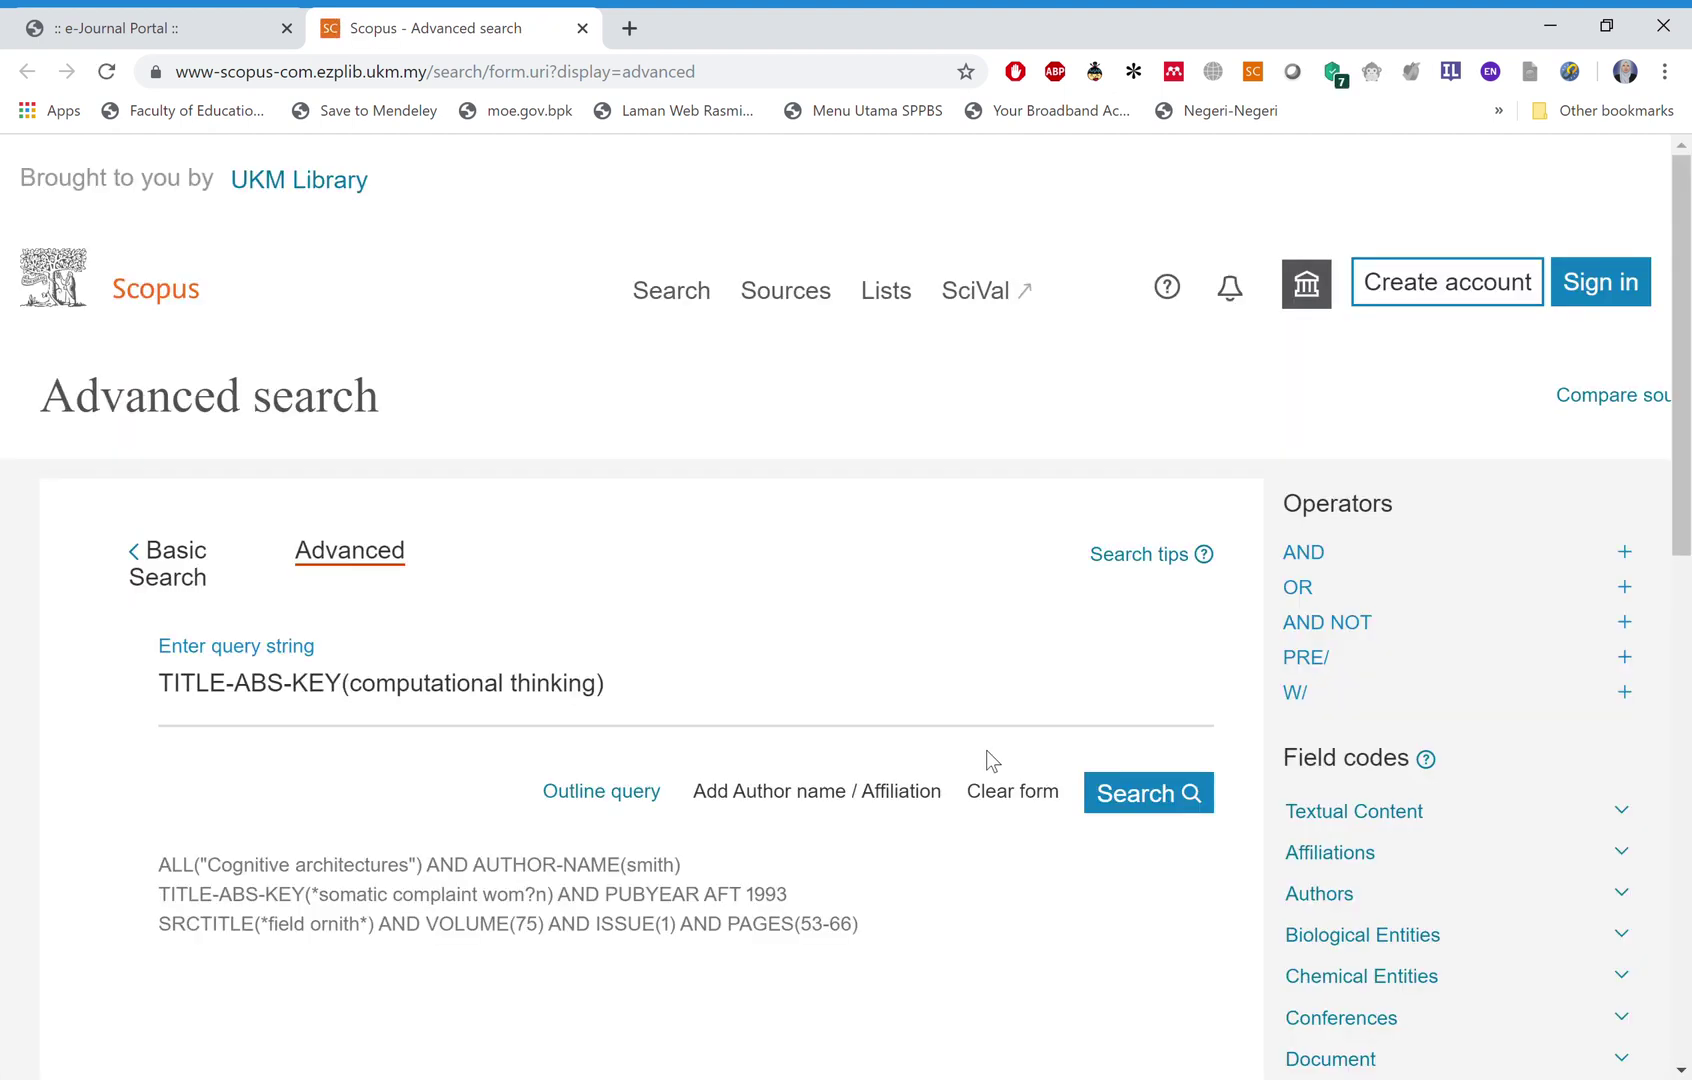
left_click(649, 704)
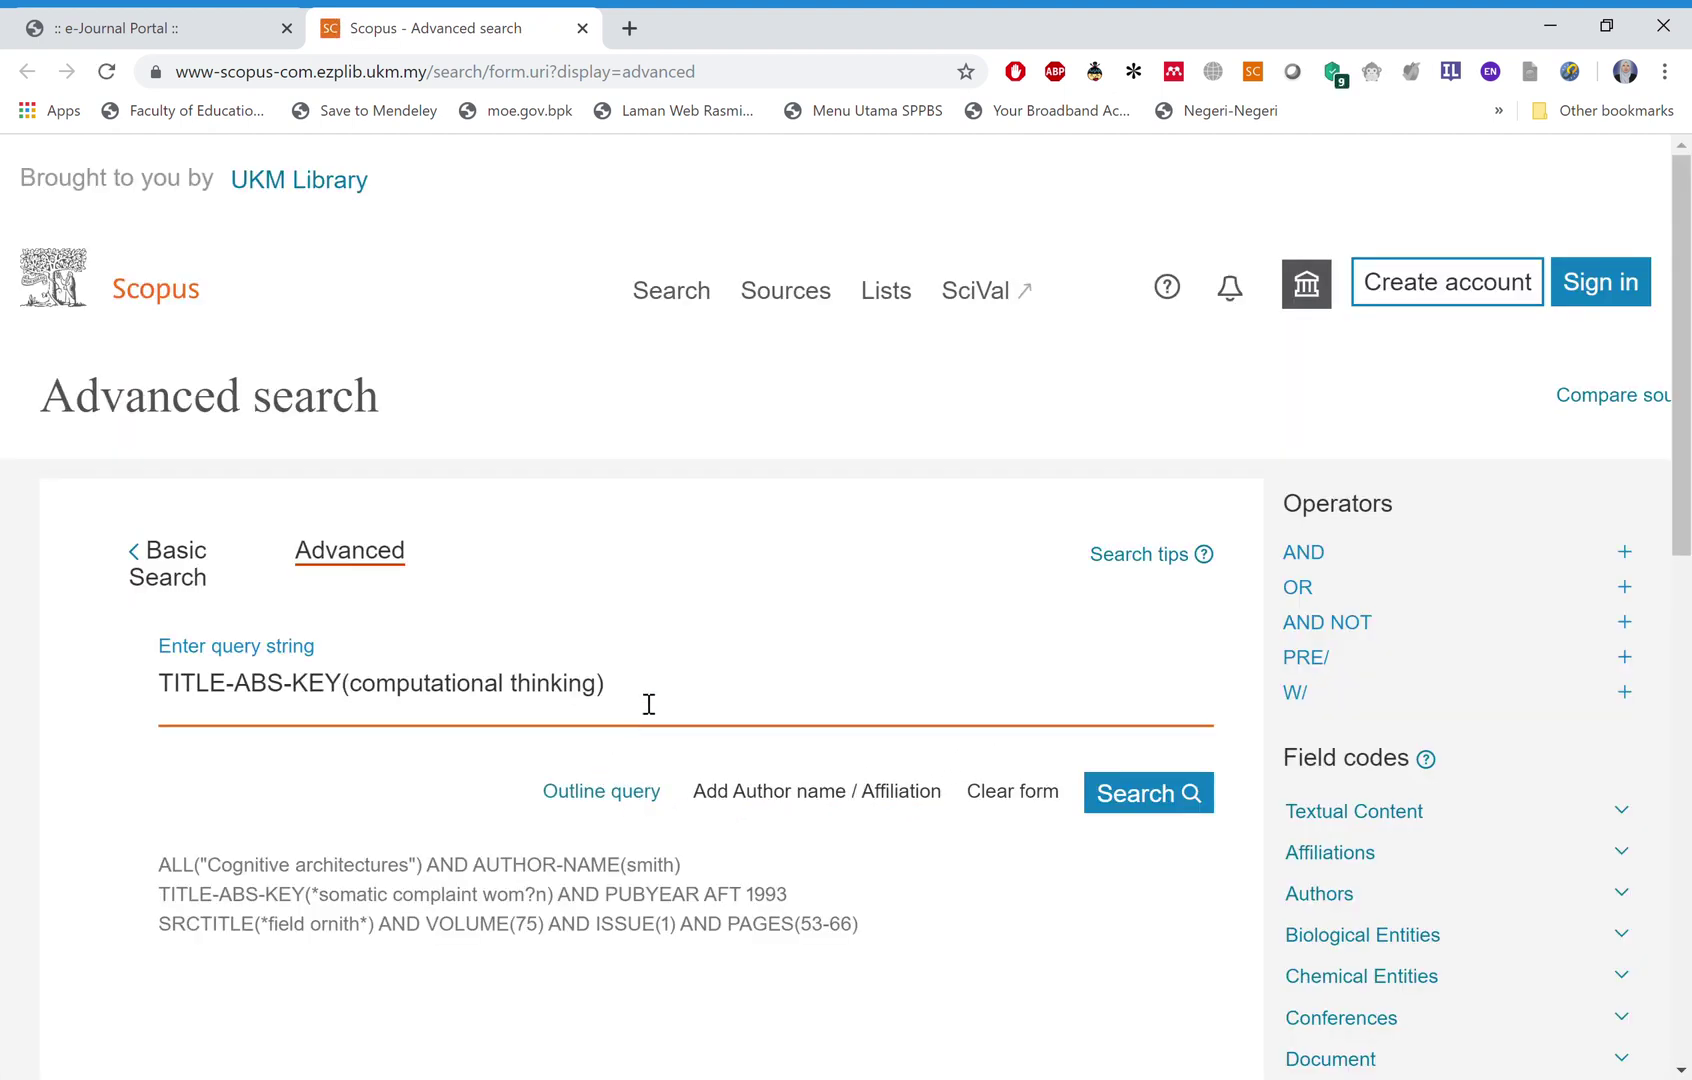
left_click(176, 580)
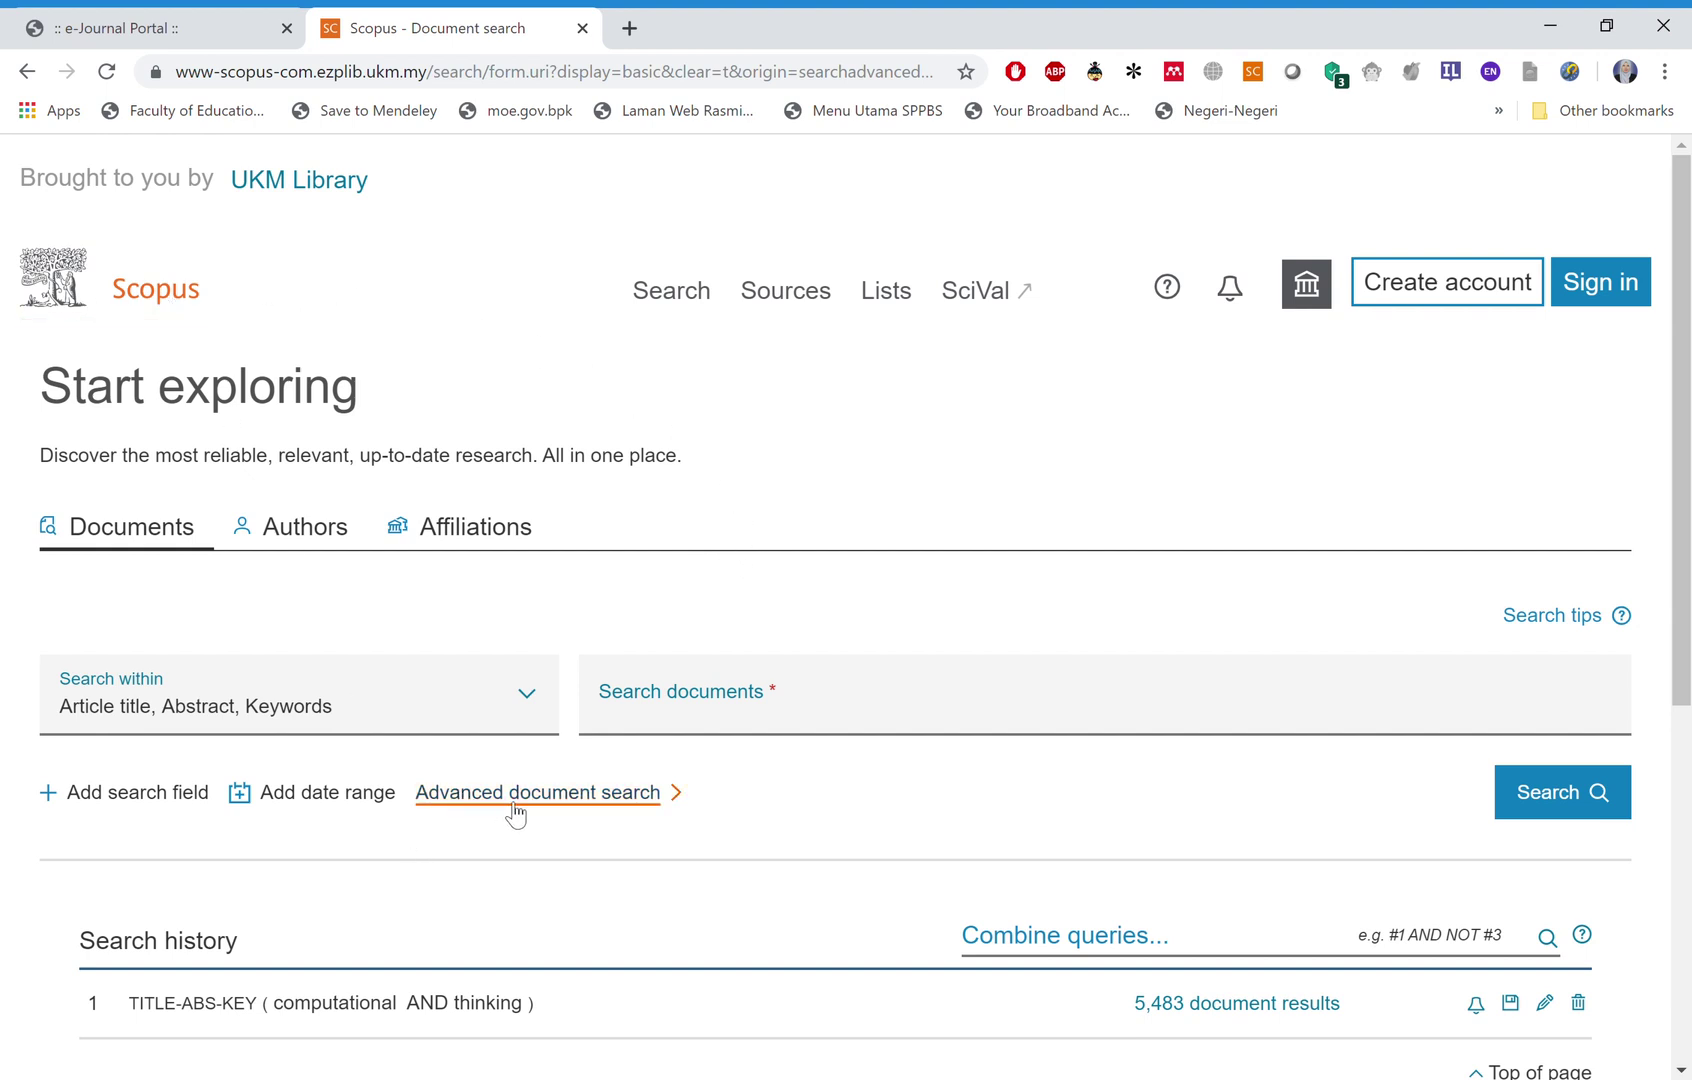
left_click(550, 806)
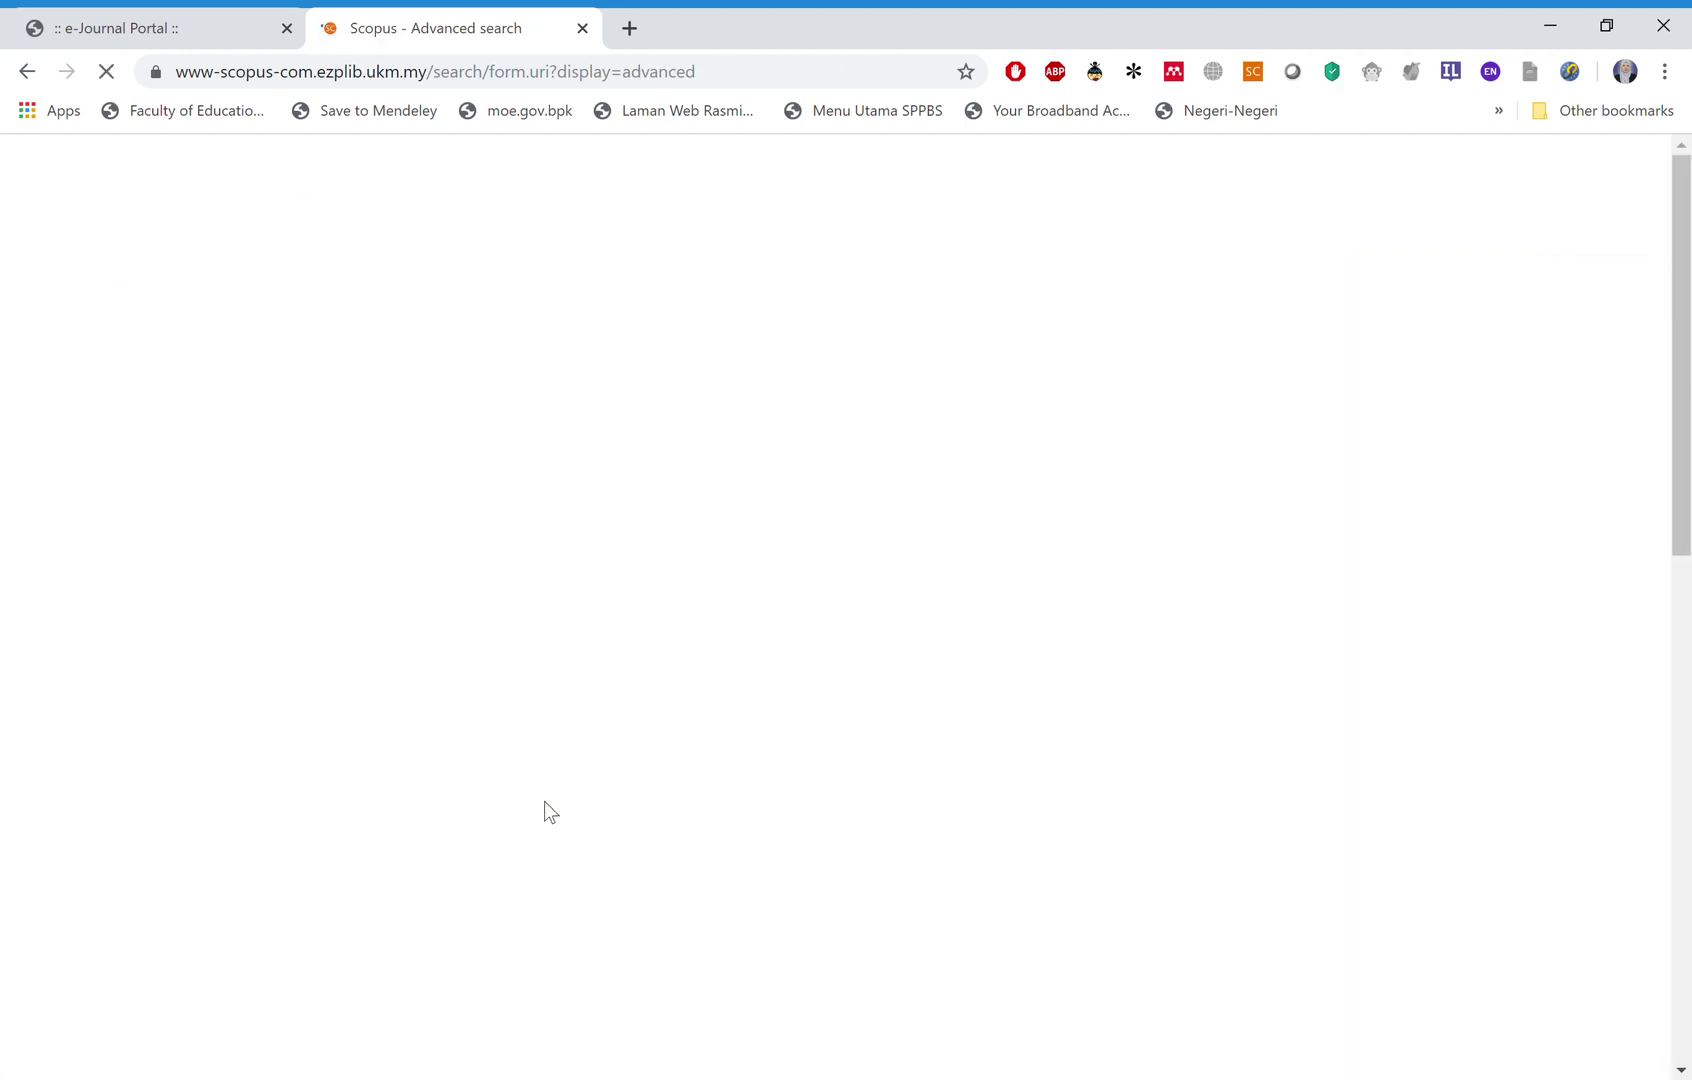
Clear the existing query string and insert the TITLE-ABS-KEY field code in its place.
left_click_drag(632, 698, 115, 712)
key("BackSpace")
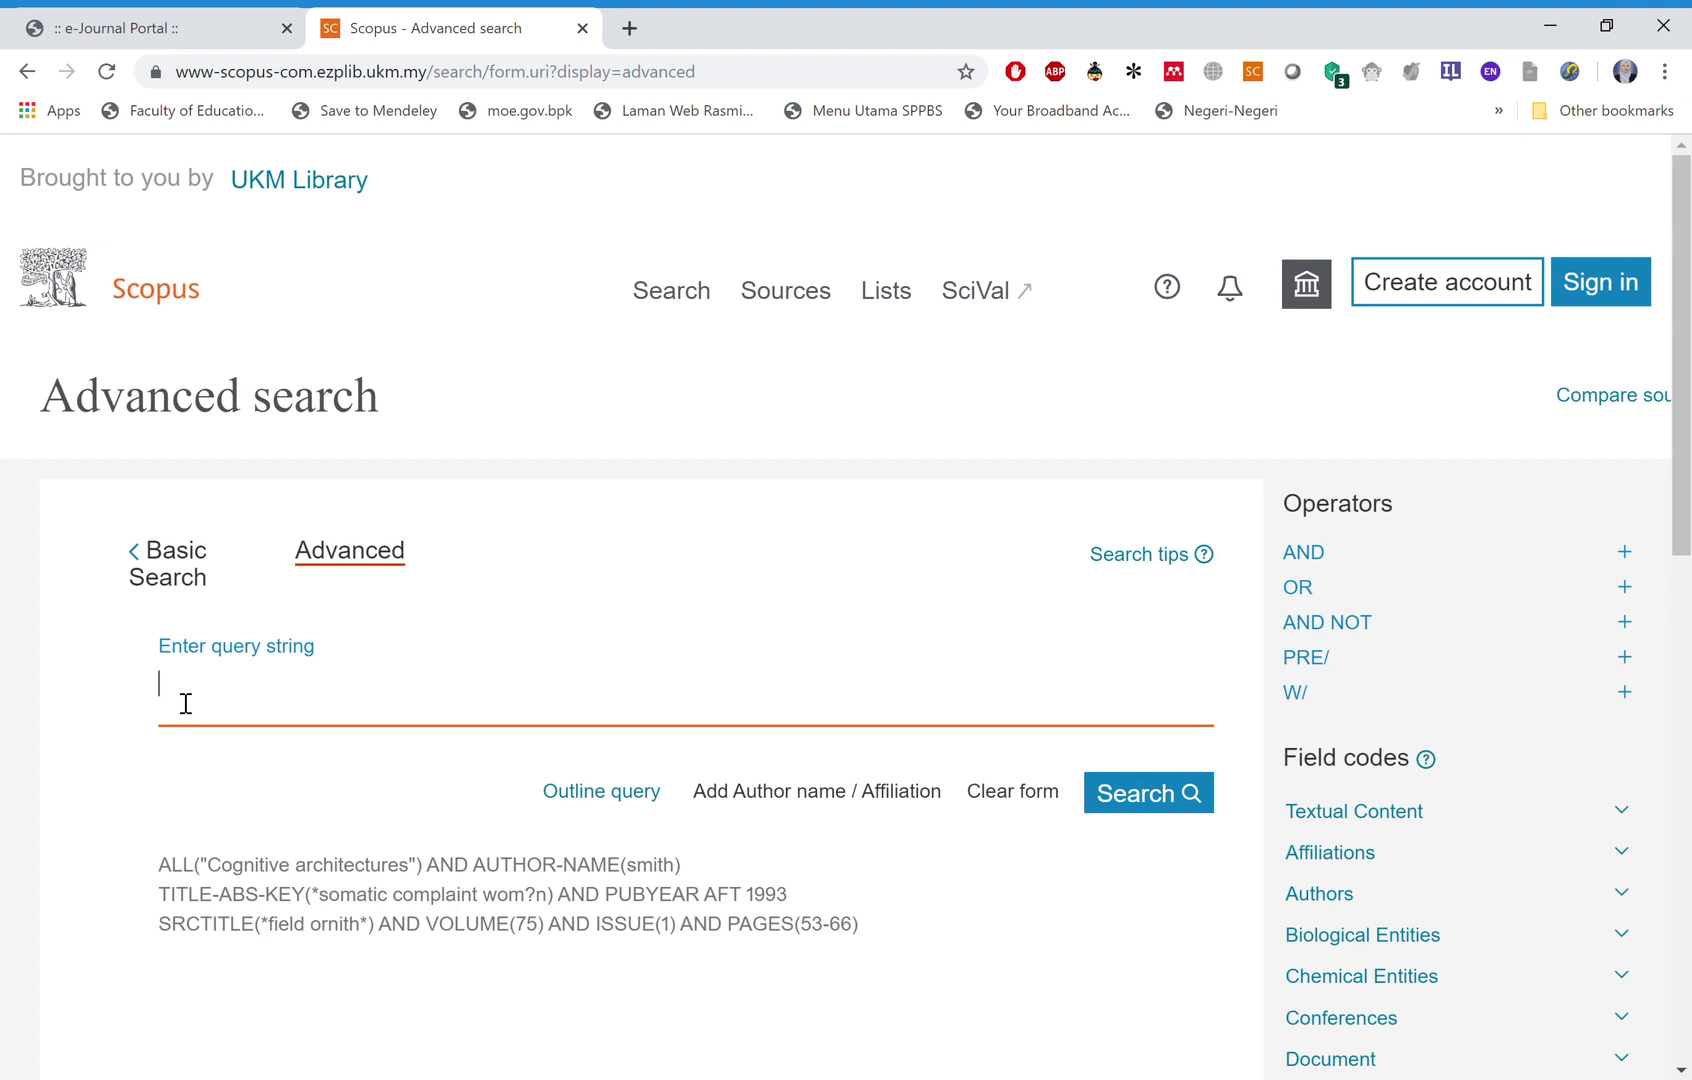
type("t")
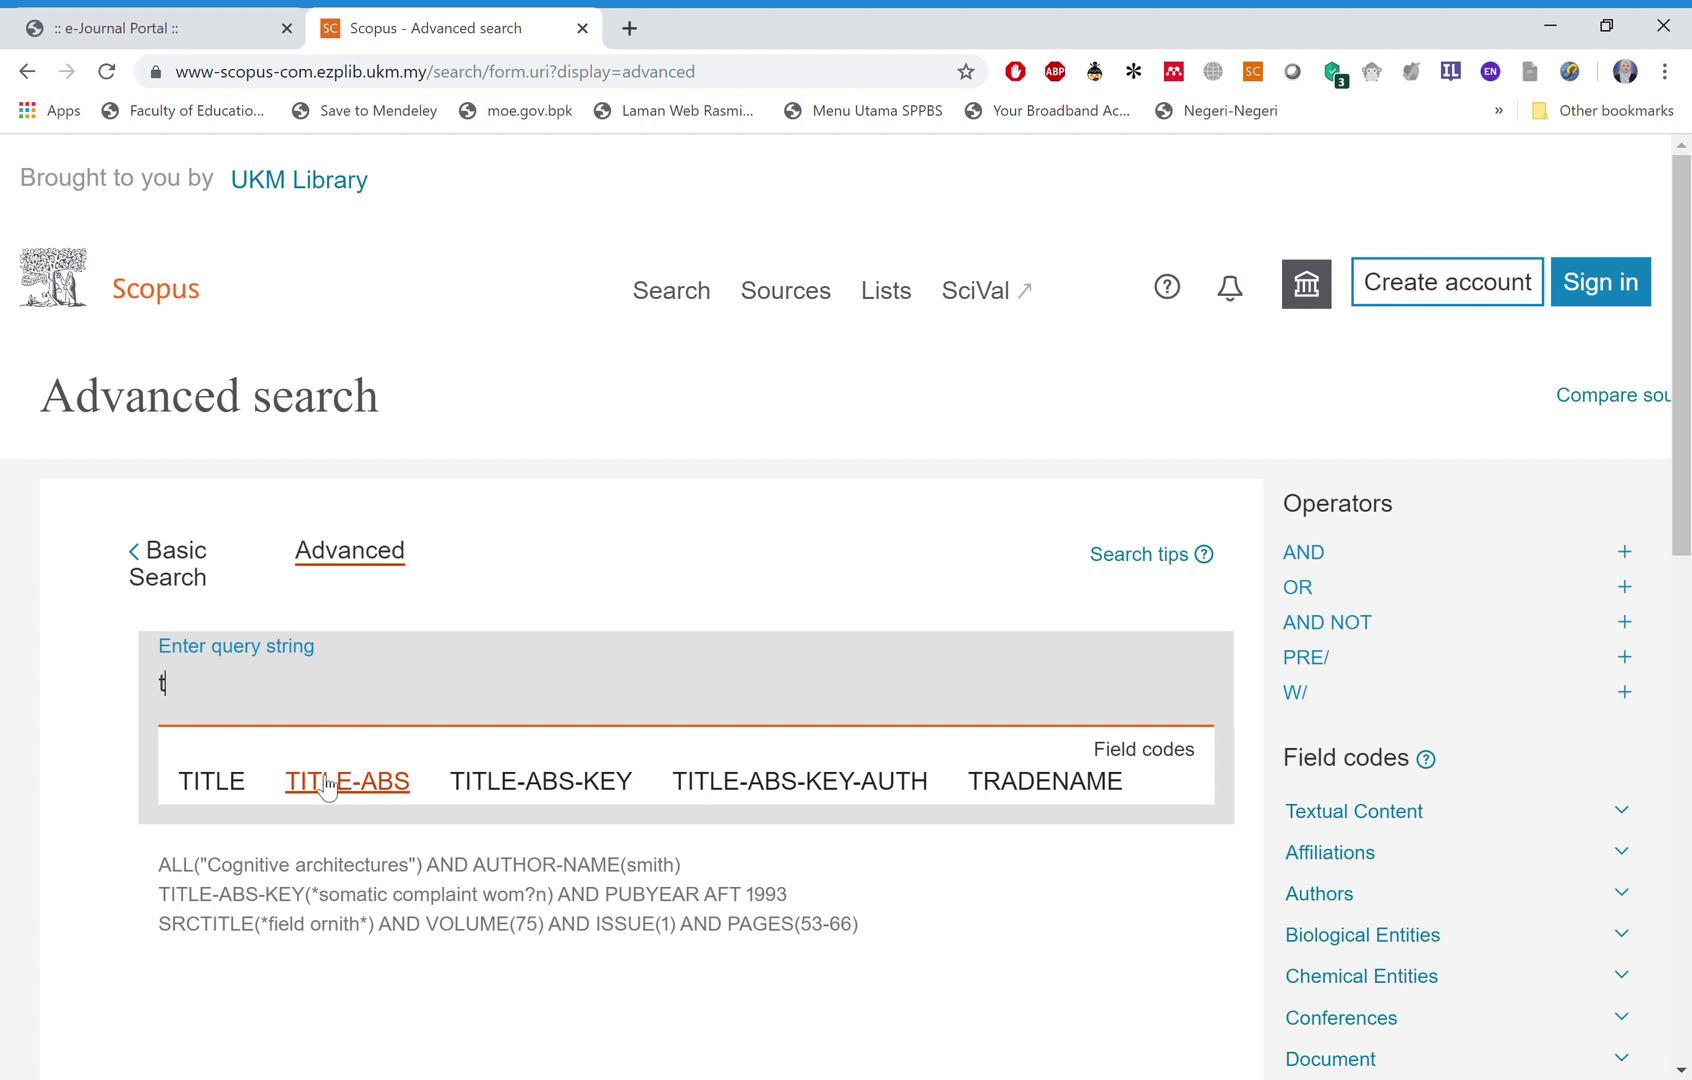
left_click(587, 781)
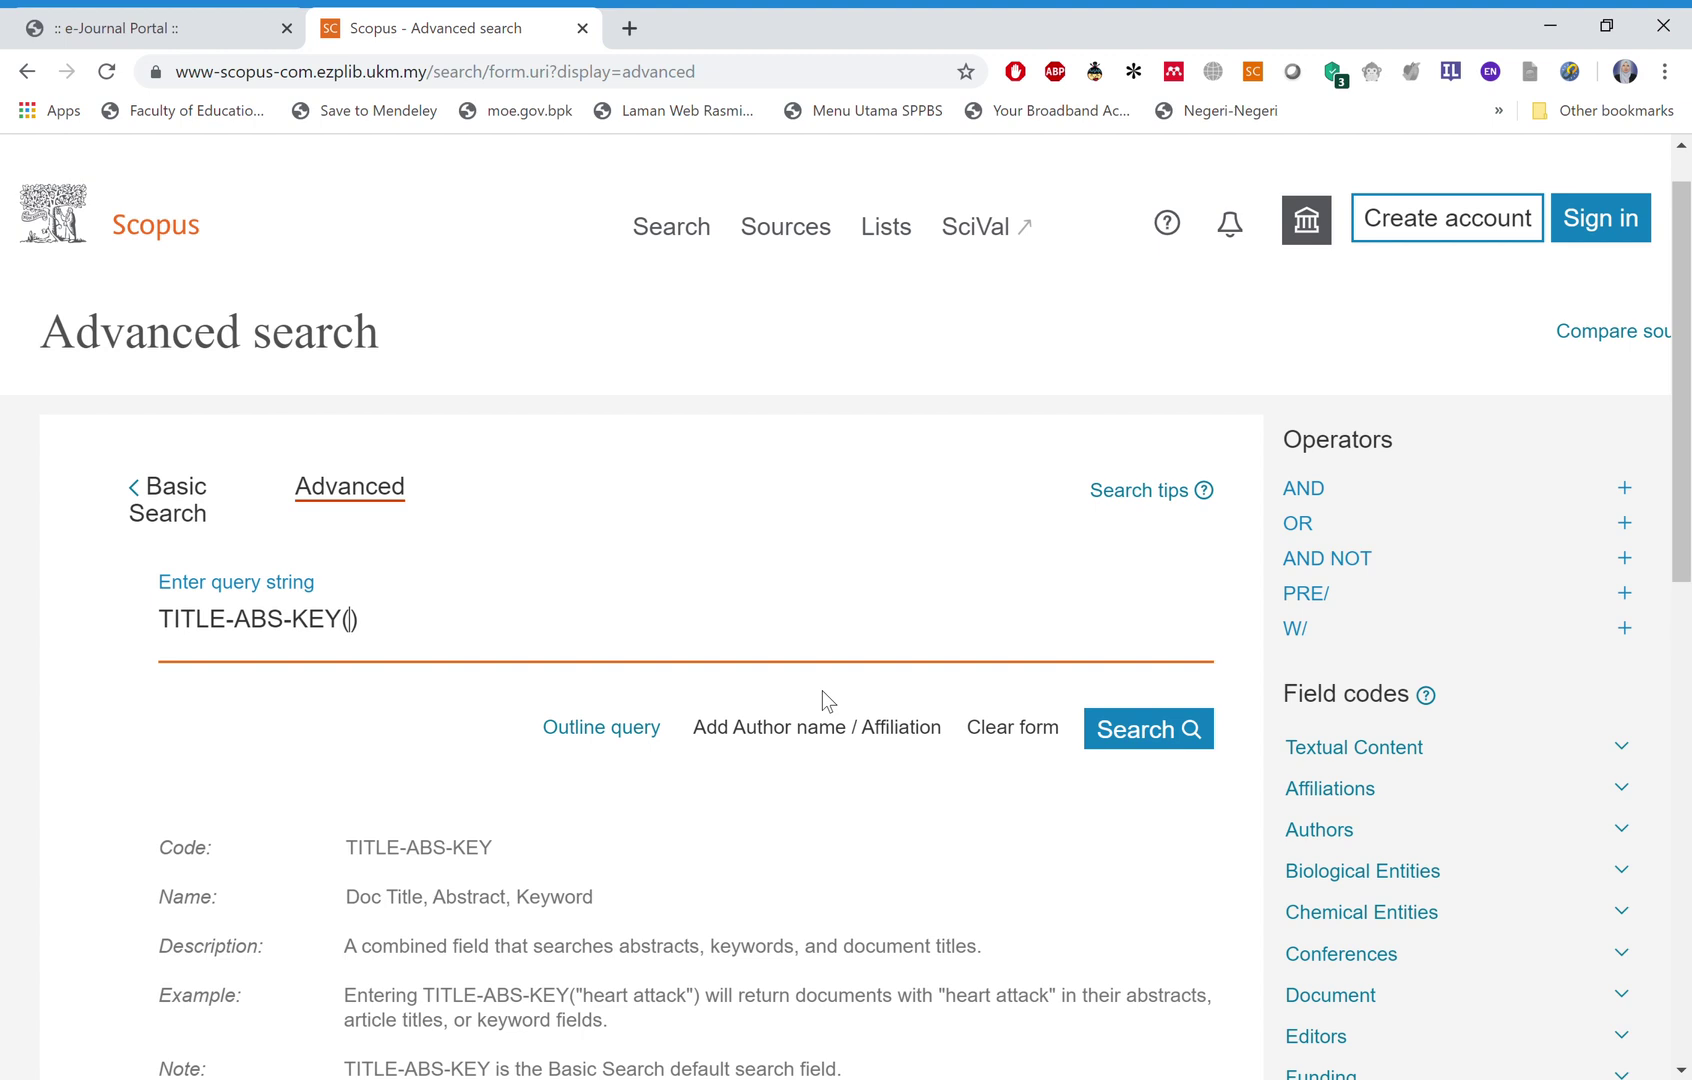
type("memba")
key("BackSpace")
key("BackSpace")
key("BackSpace")
key("BackSpace")
key("BackSpace")
key("BackSpace")
type("(rea")
key("BackSpace")
key("BackSpace")
key("BackSpace")
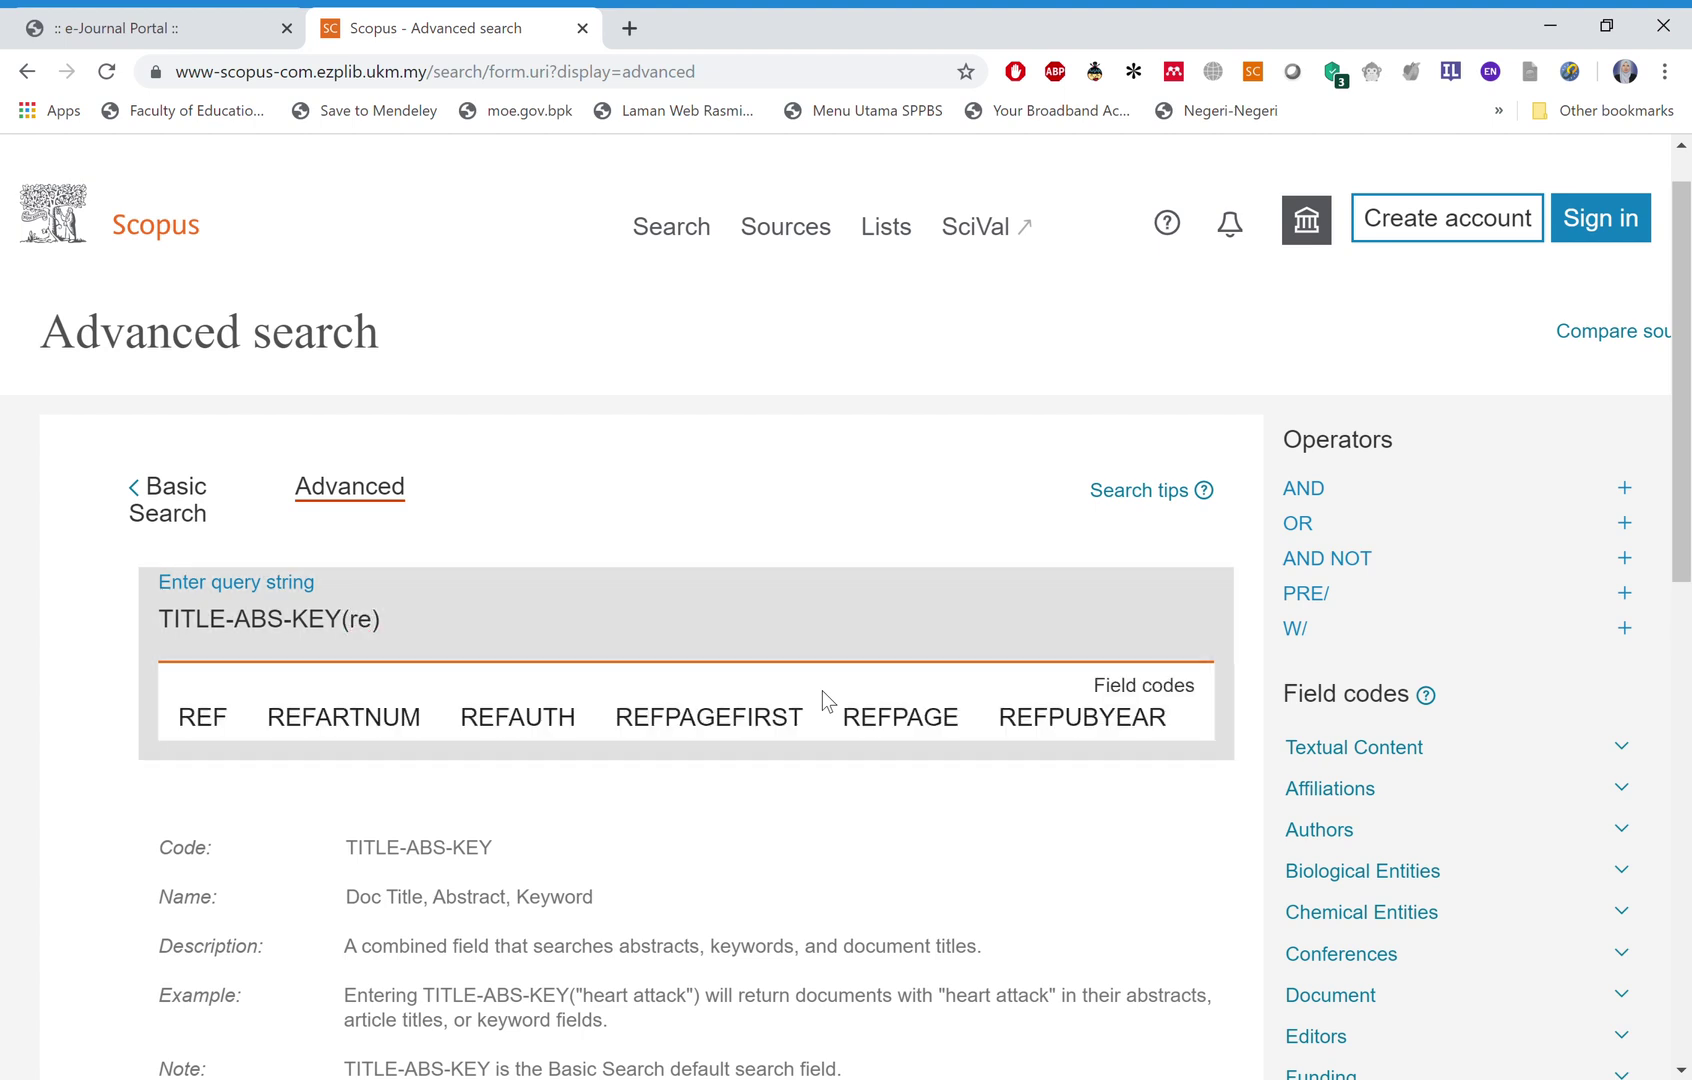
Enter teaching science inside the TITLE-ABS-KEY parentheses and run the search.
type("te")
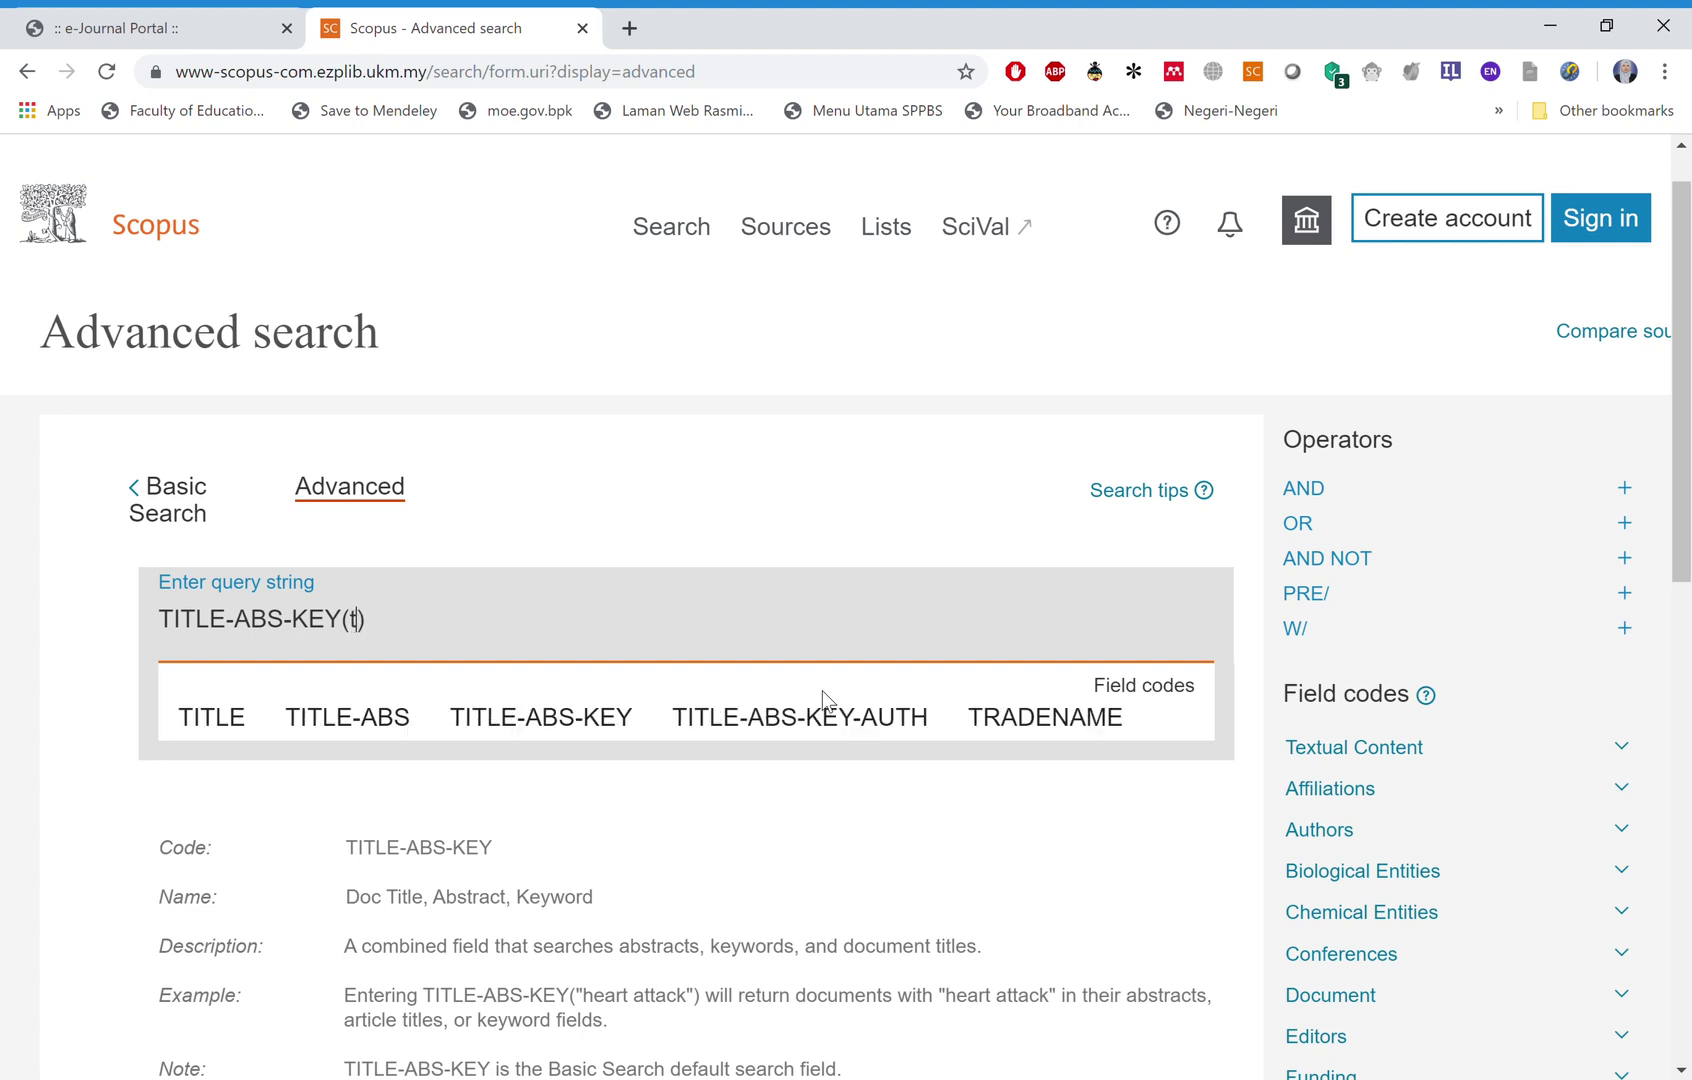
type("achi")
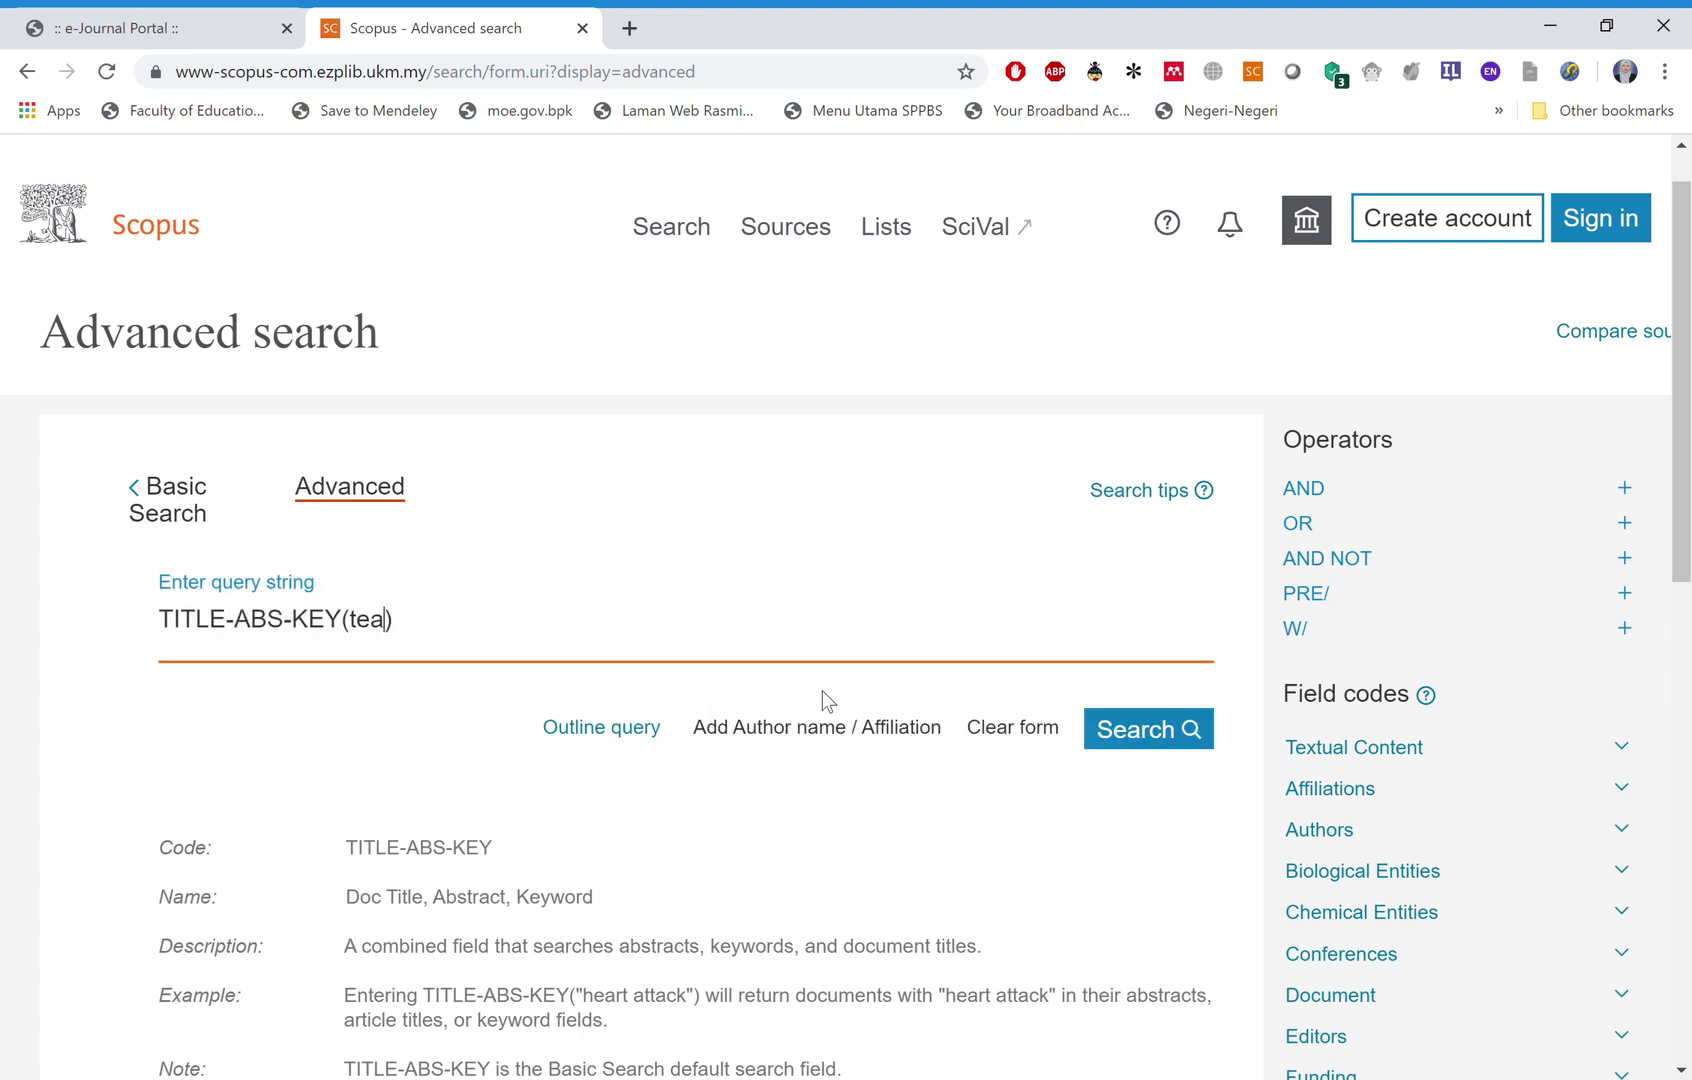
type("ng science")
left_click(1158, 733)
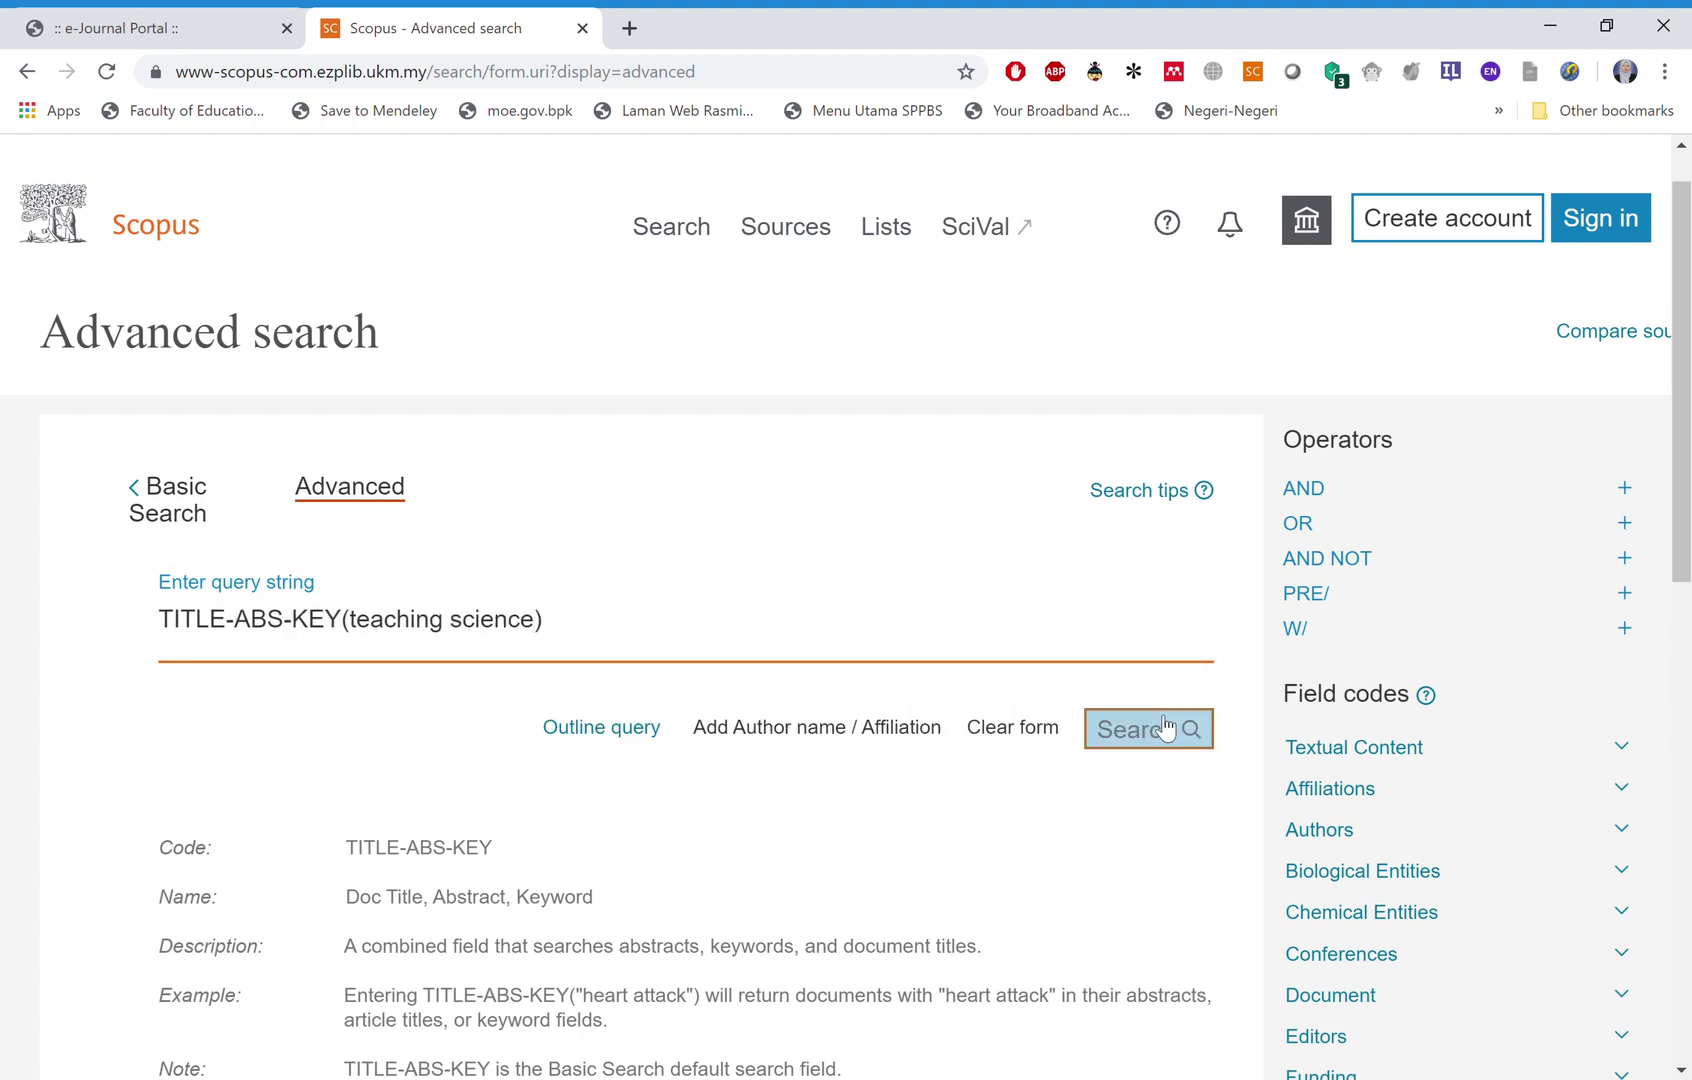
left_click(1145, 740)
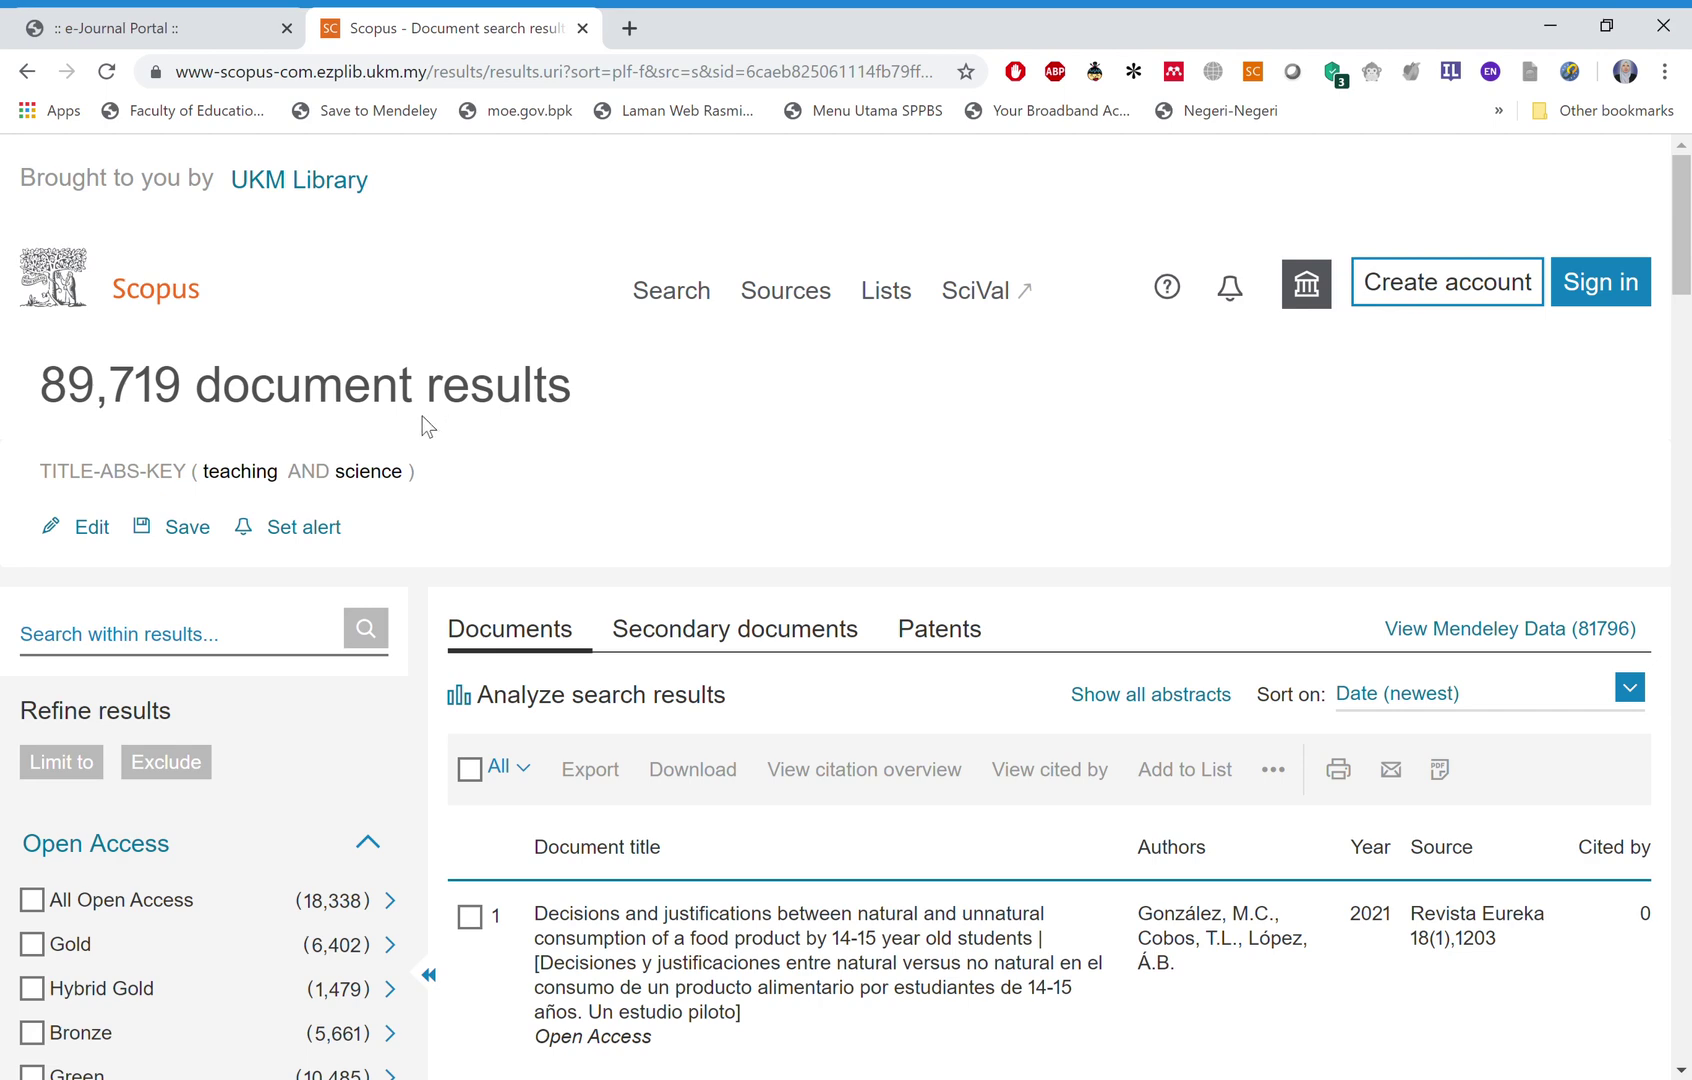
Edit the query so that "teaching science" is enclosed in quotation marks as an exact phrase, and run the search again.
scroll(824, 830, "down", 5)
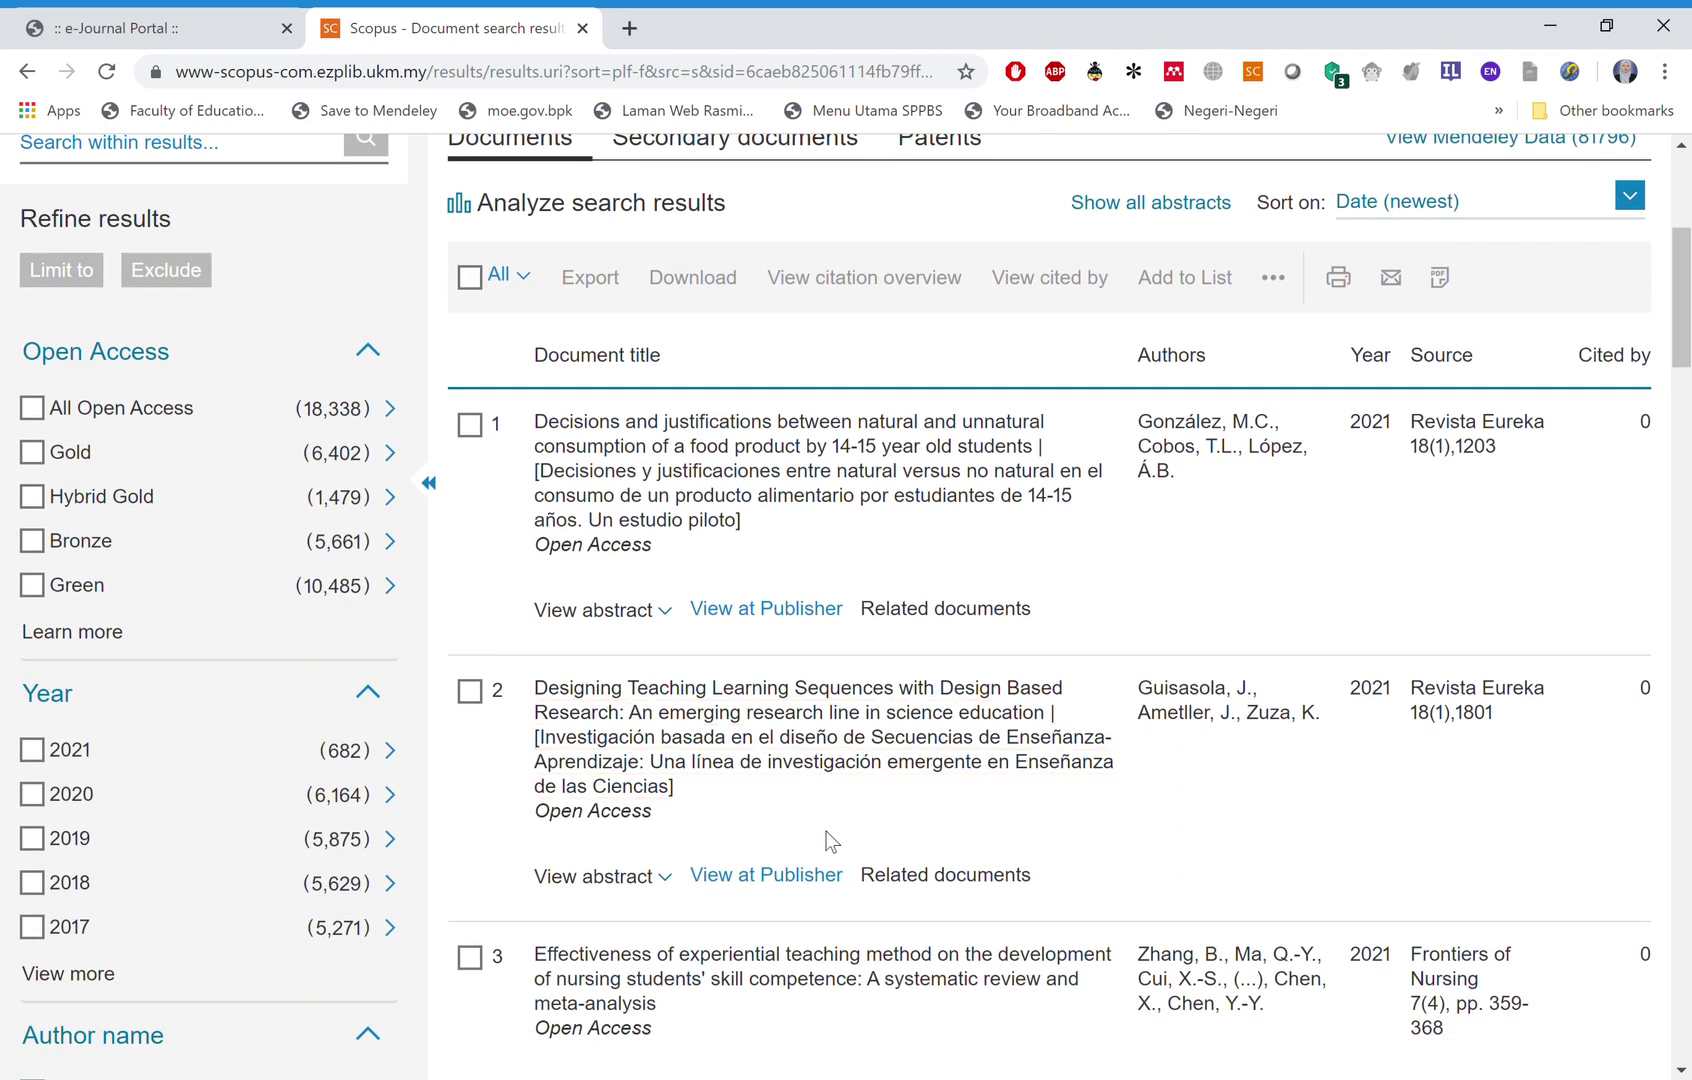
scroll(826, 840, "up", 5)
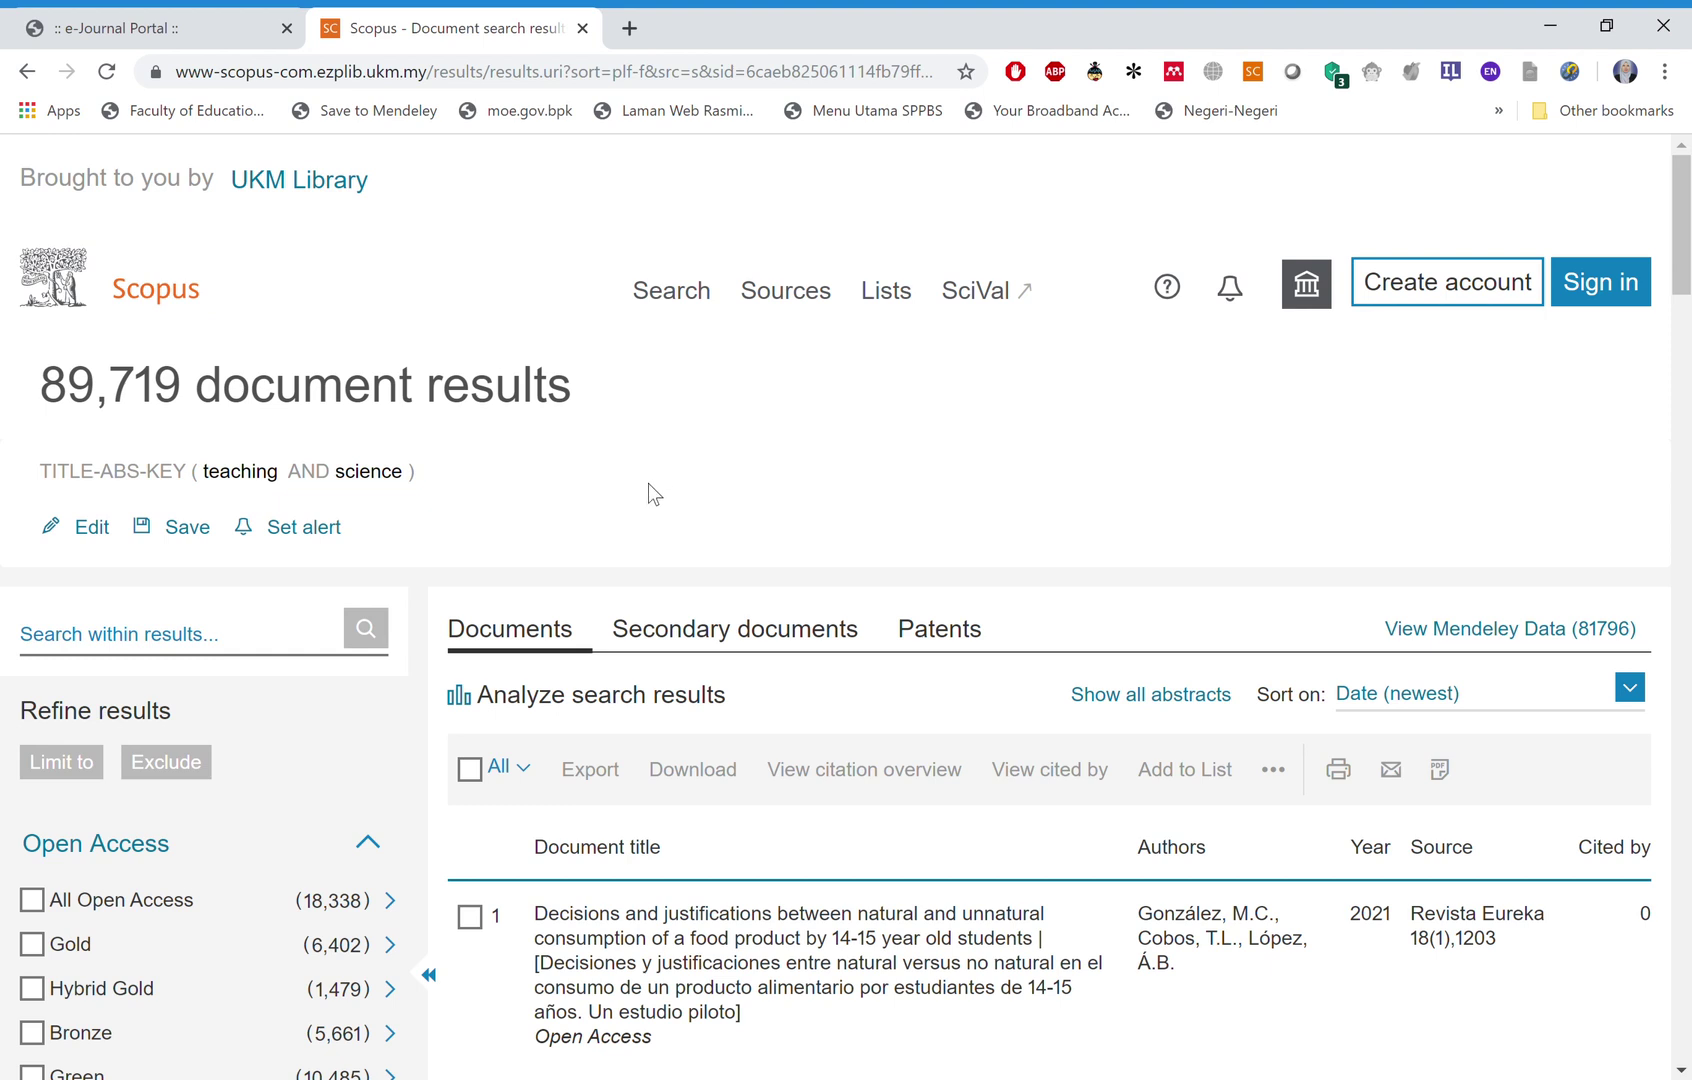
left_click(92, 527)
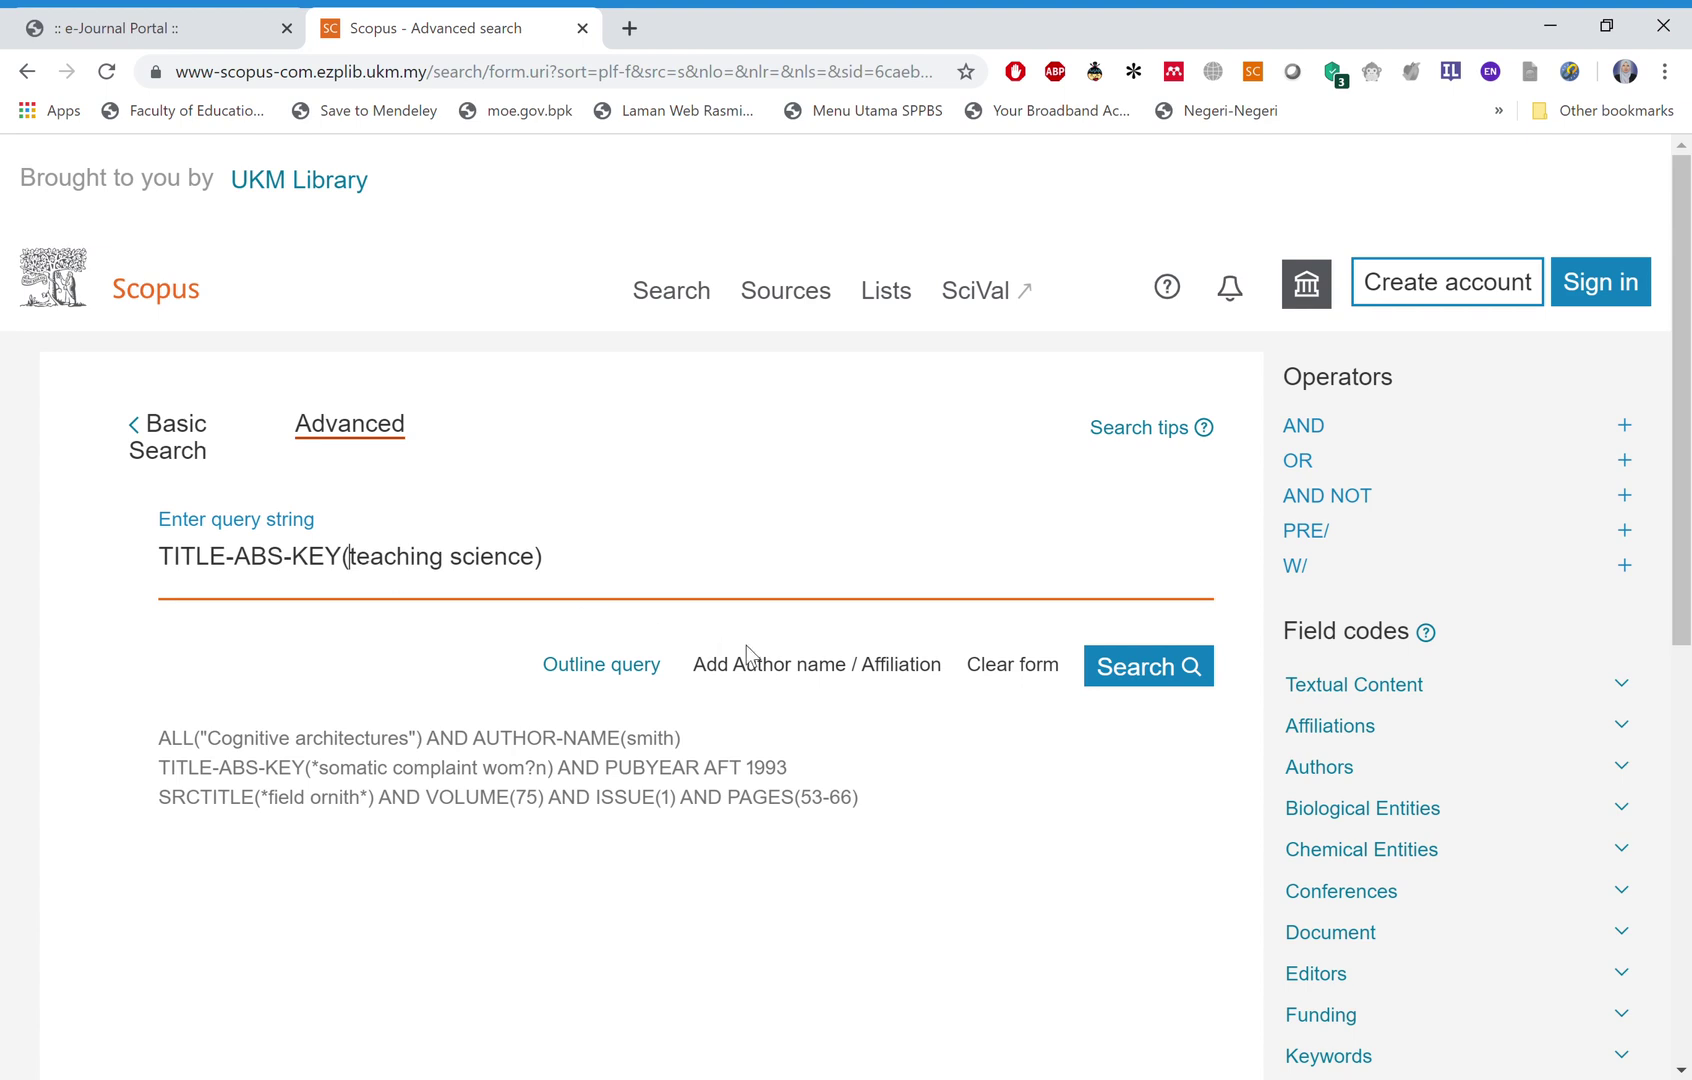
type("\"")
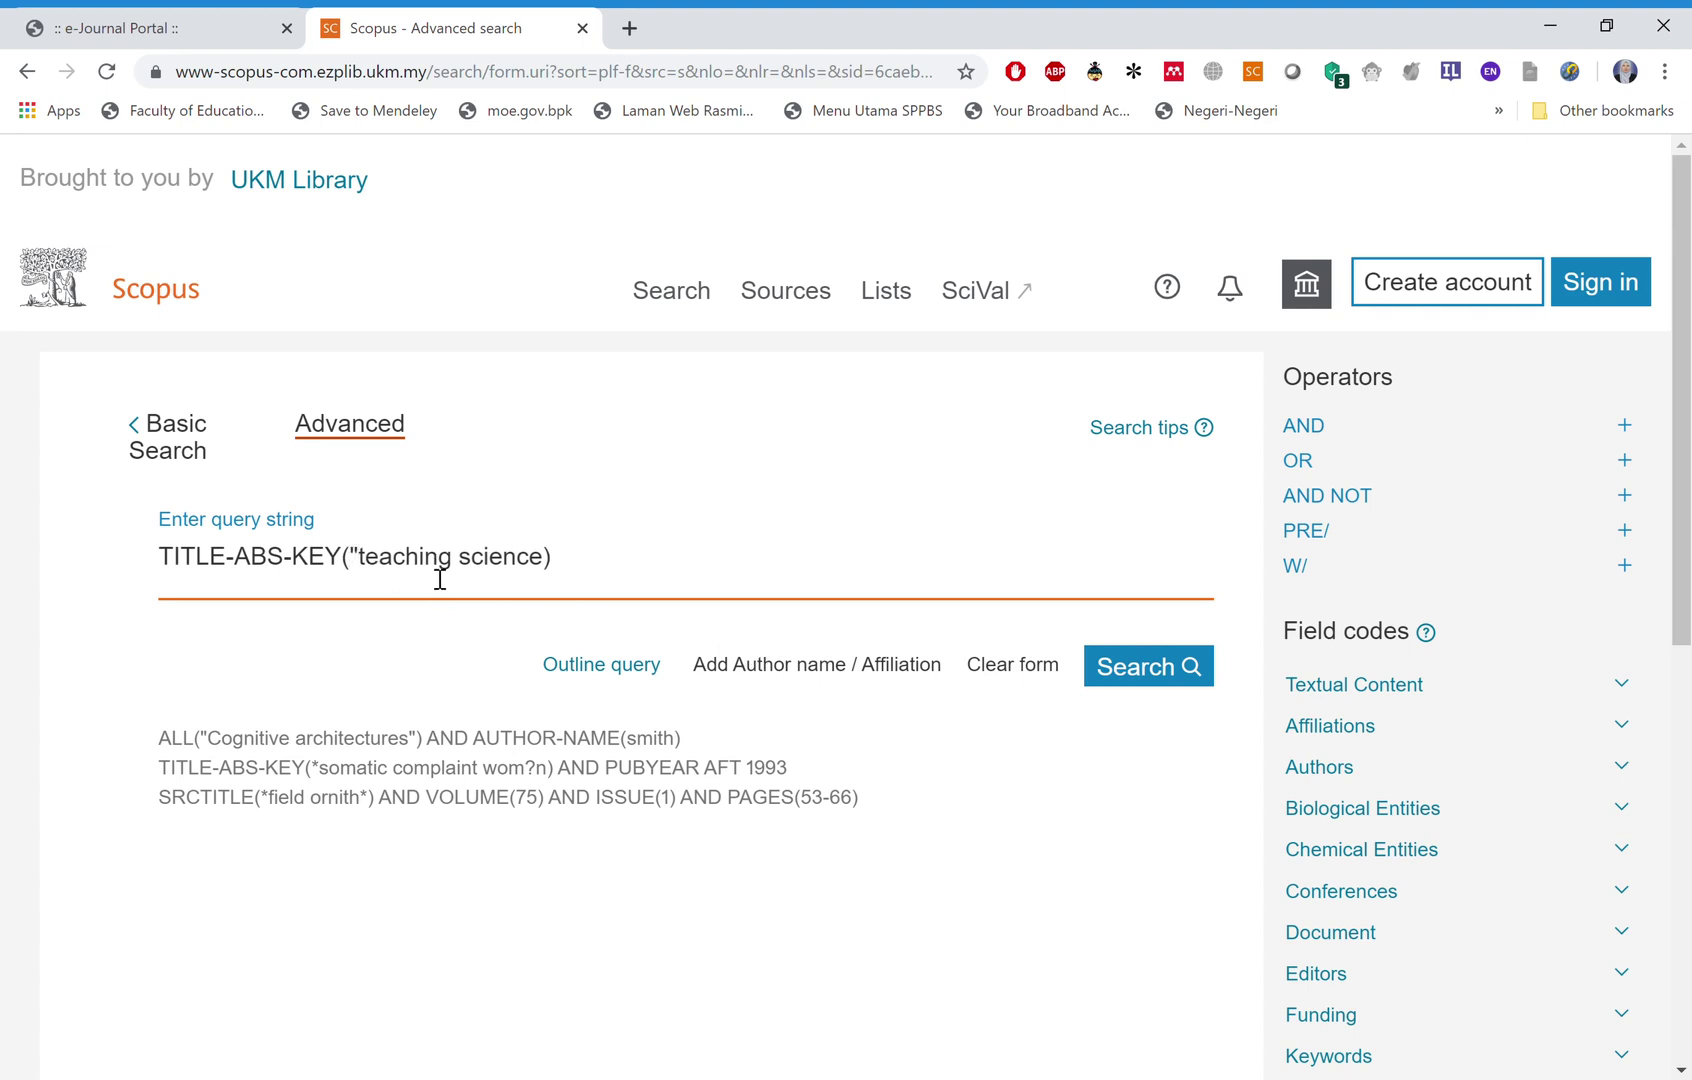
left_click(557, 570)
type("\"")
left_click(1136, 672)
left_click(1158, 683)
left_click(1158, 683)
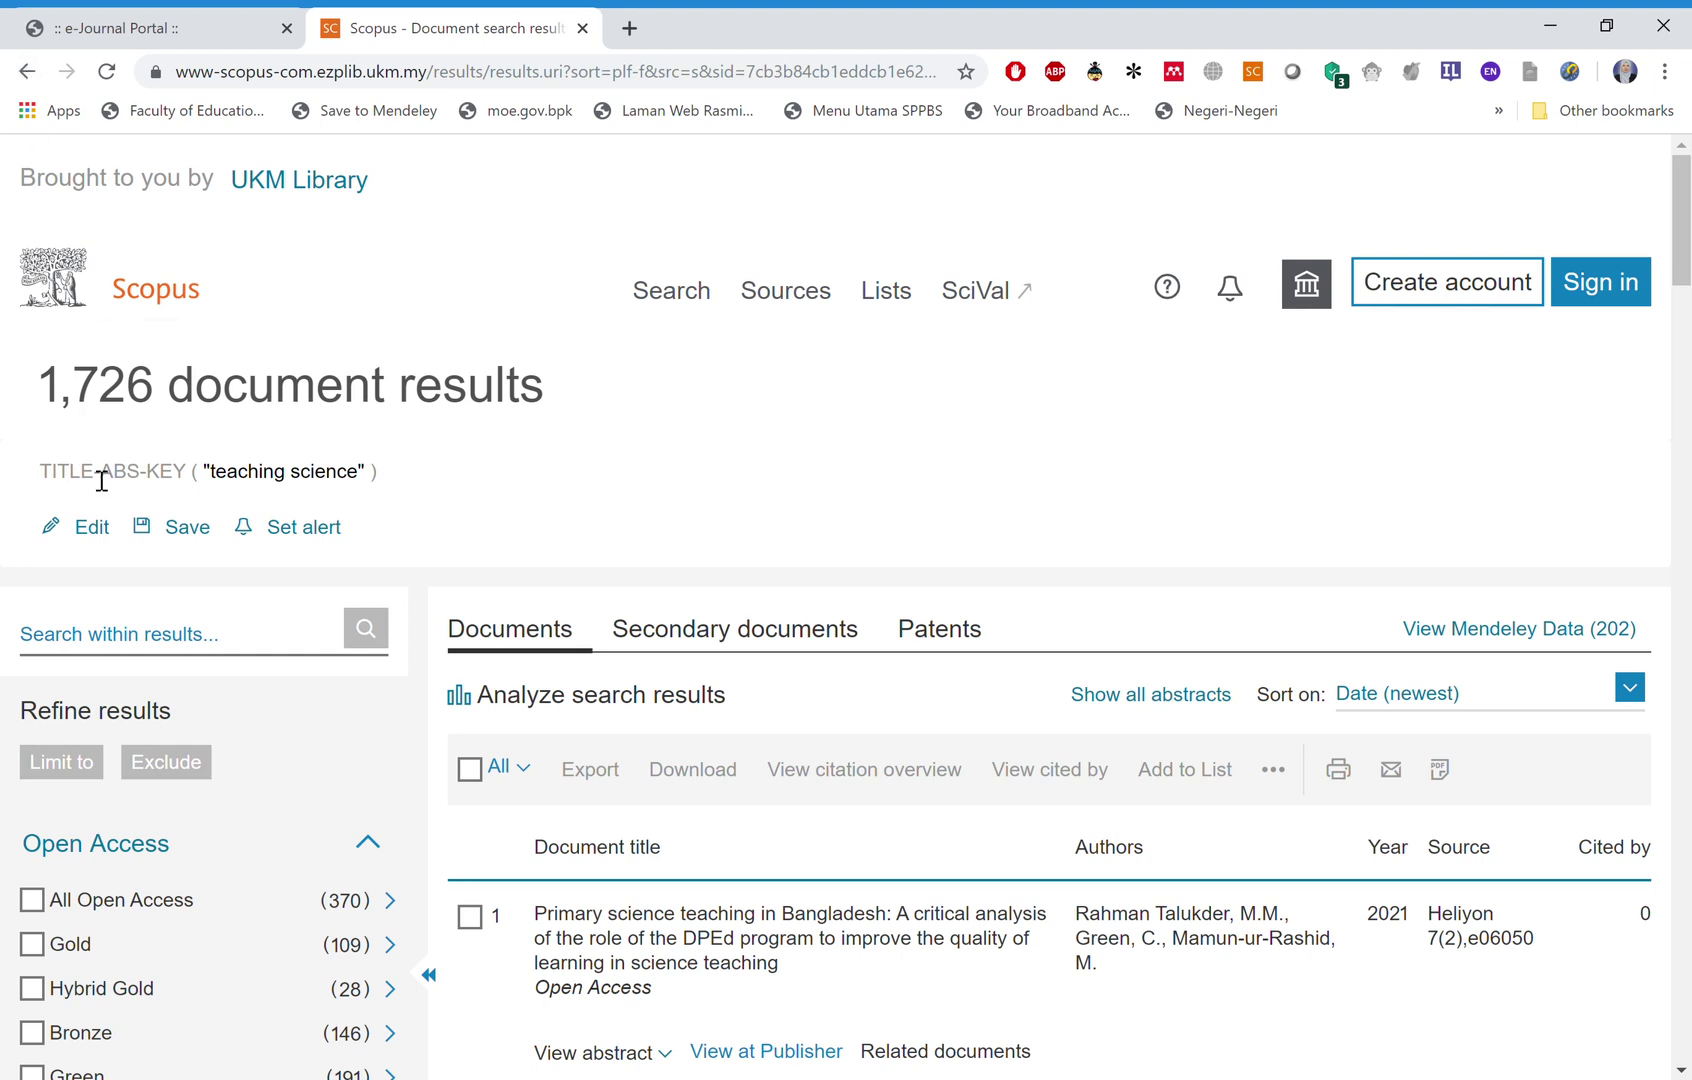
Extend the query inside the parentheses with AND "primary school" and rerun the search.
left_click(97, 535)
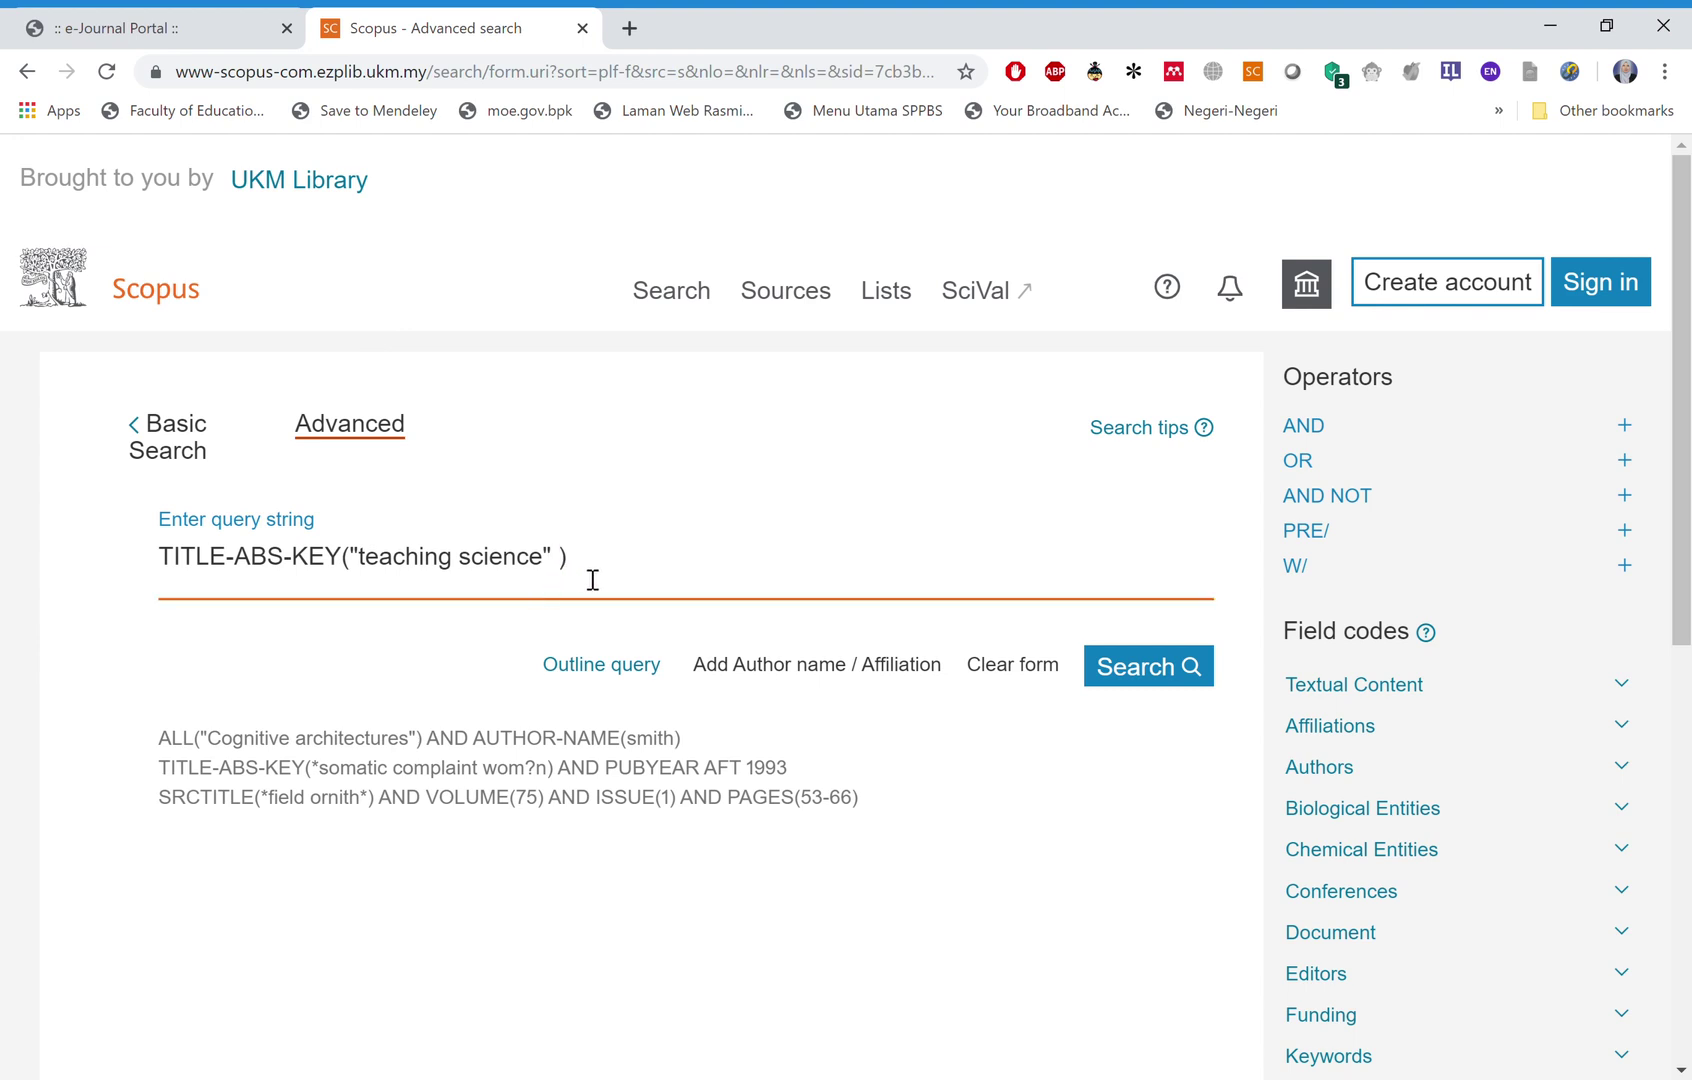
type("AND")
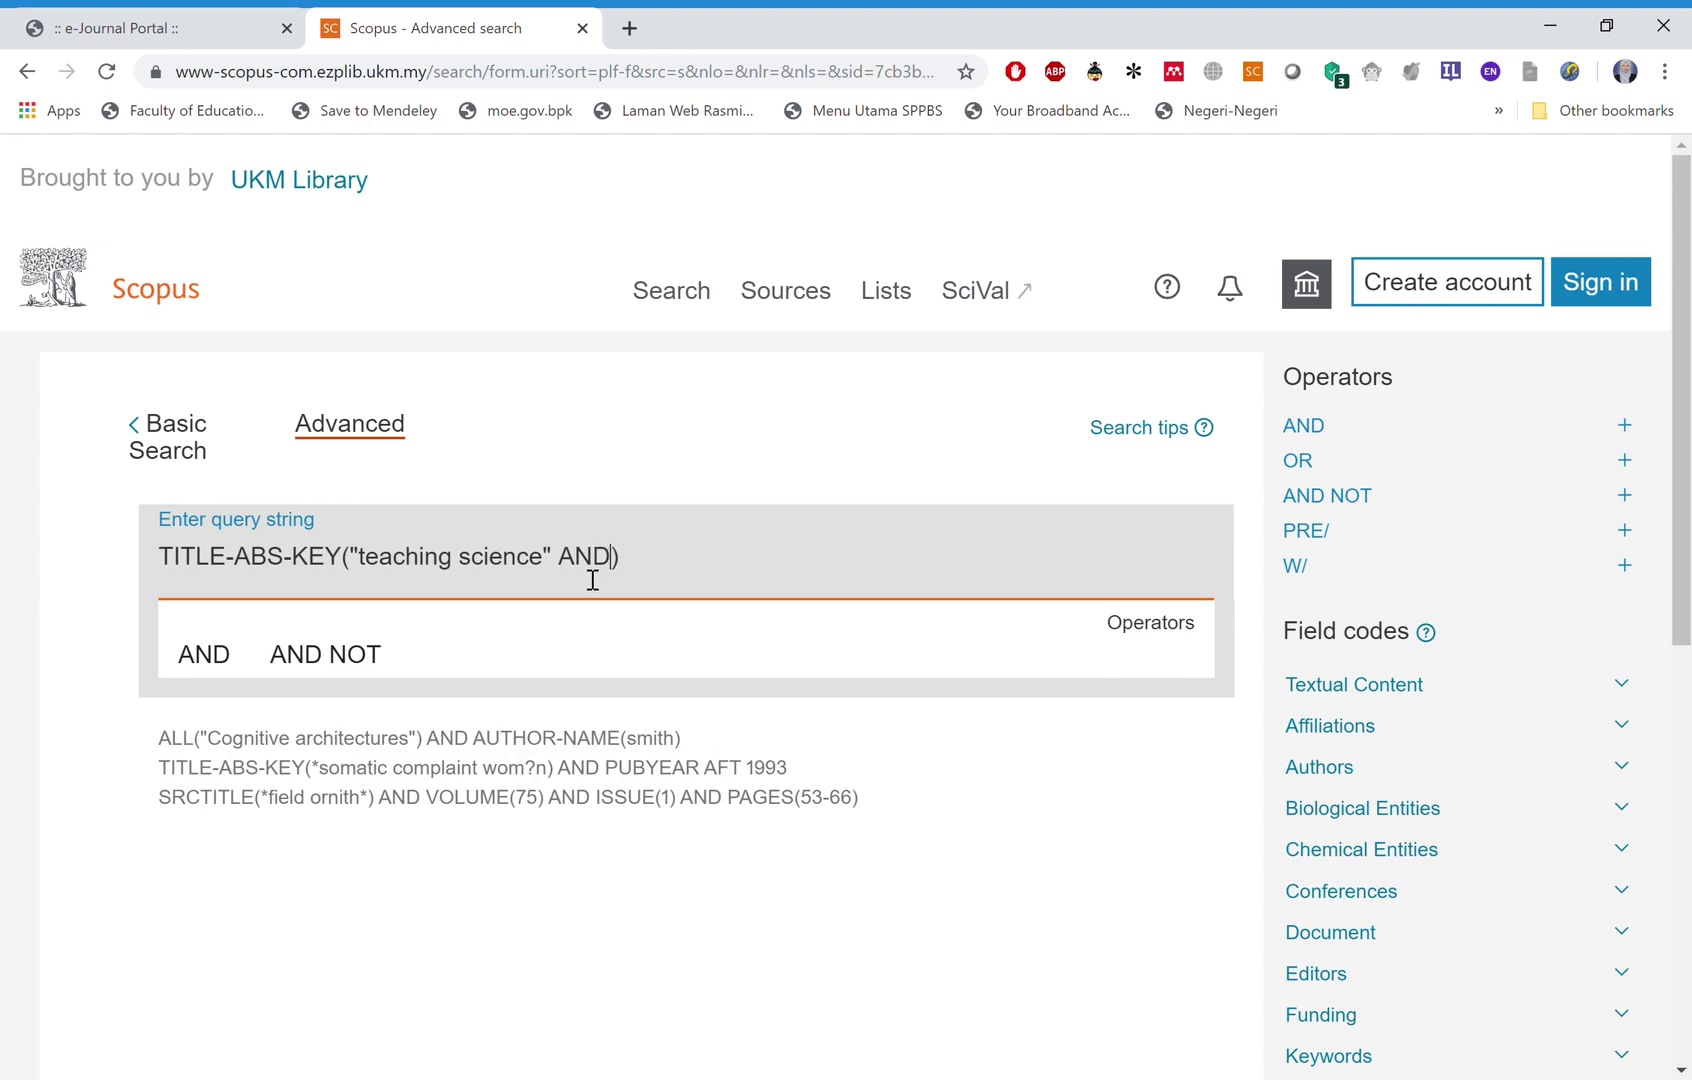
type(" \"")
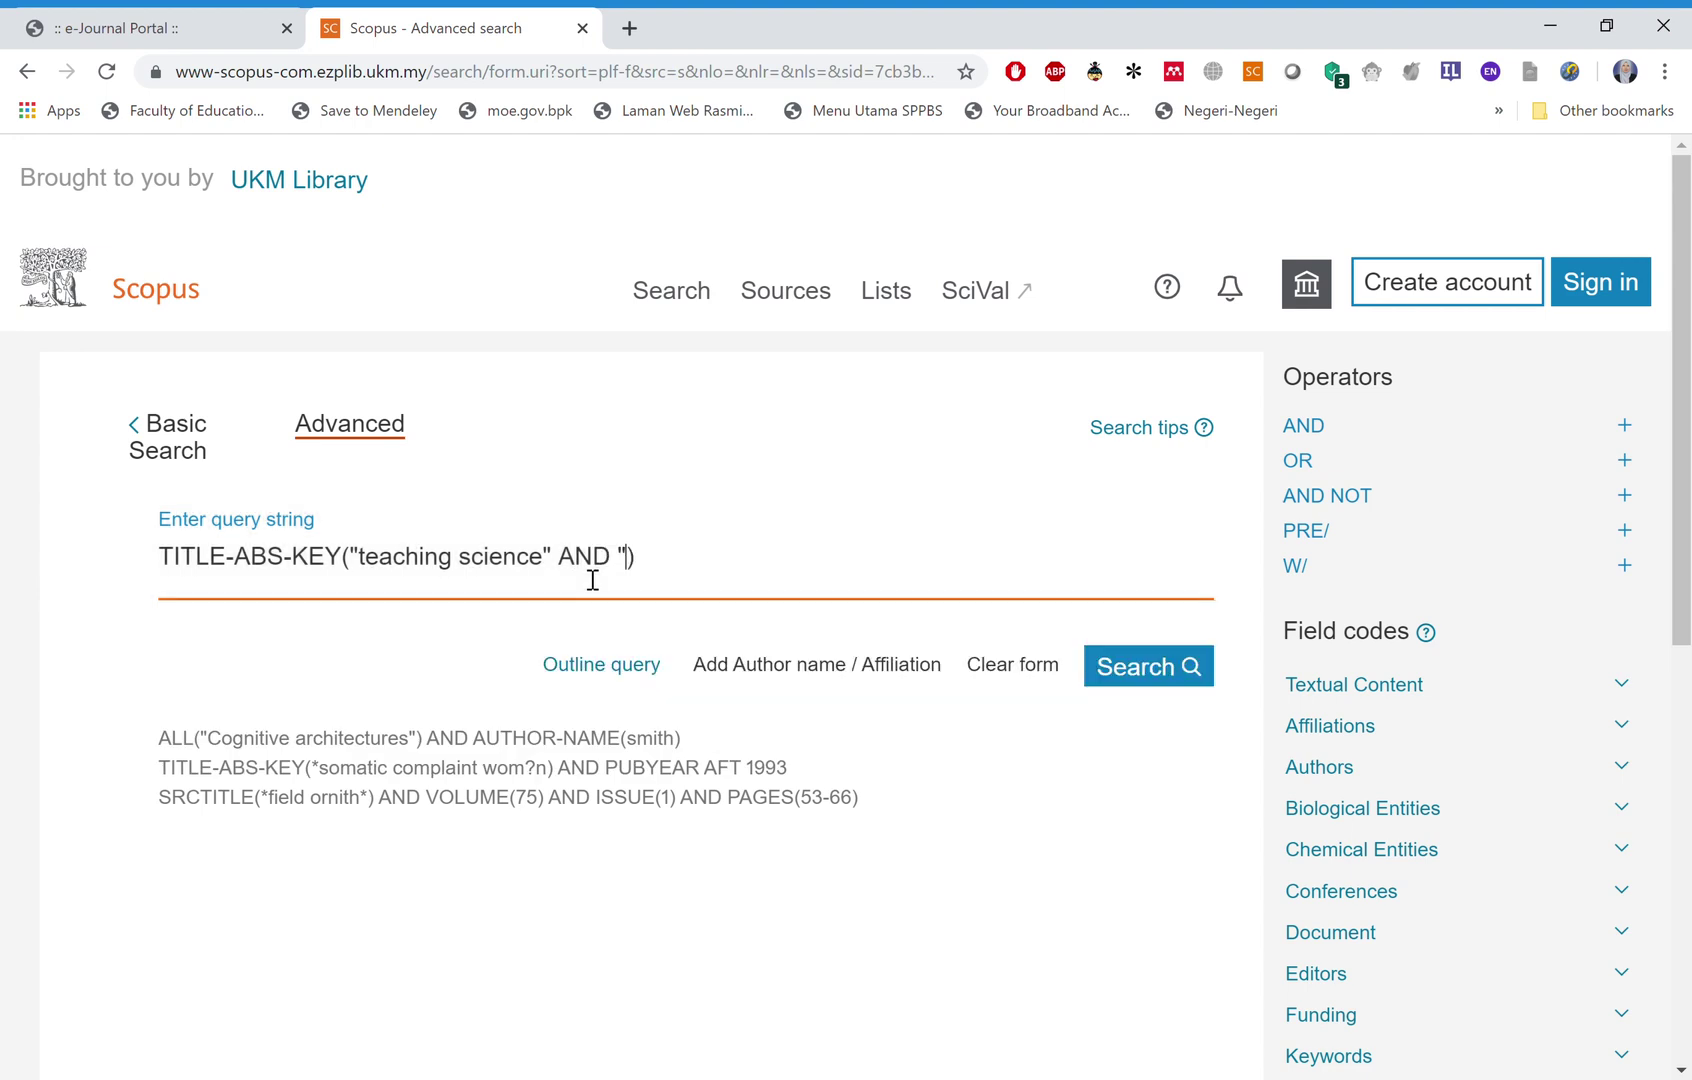
type("primary school")
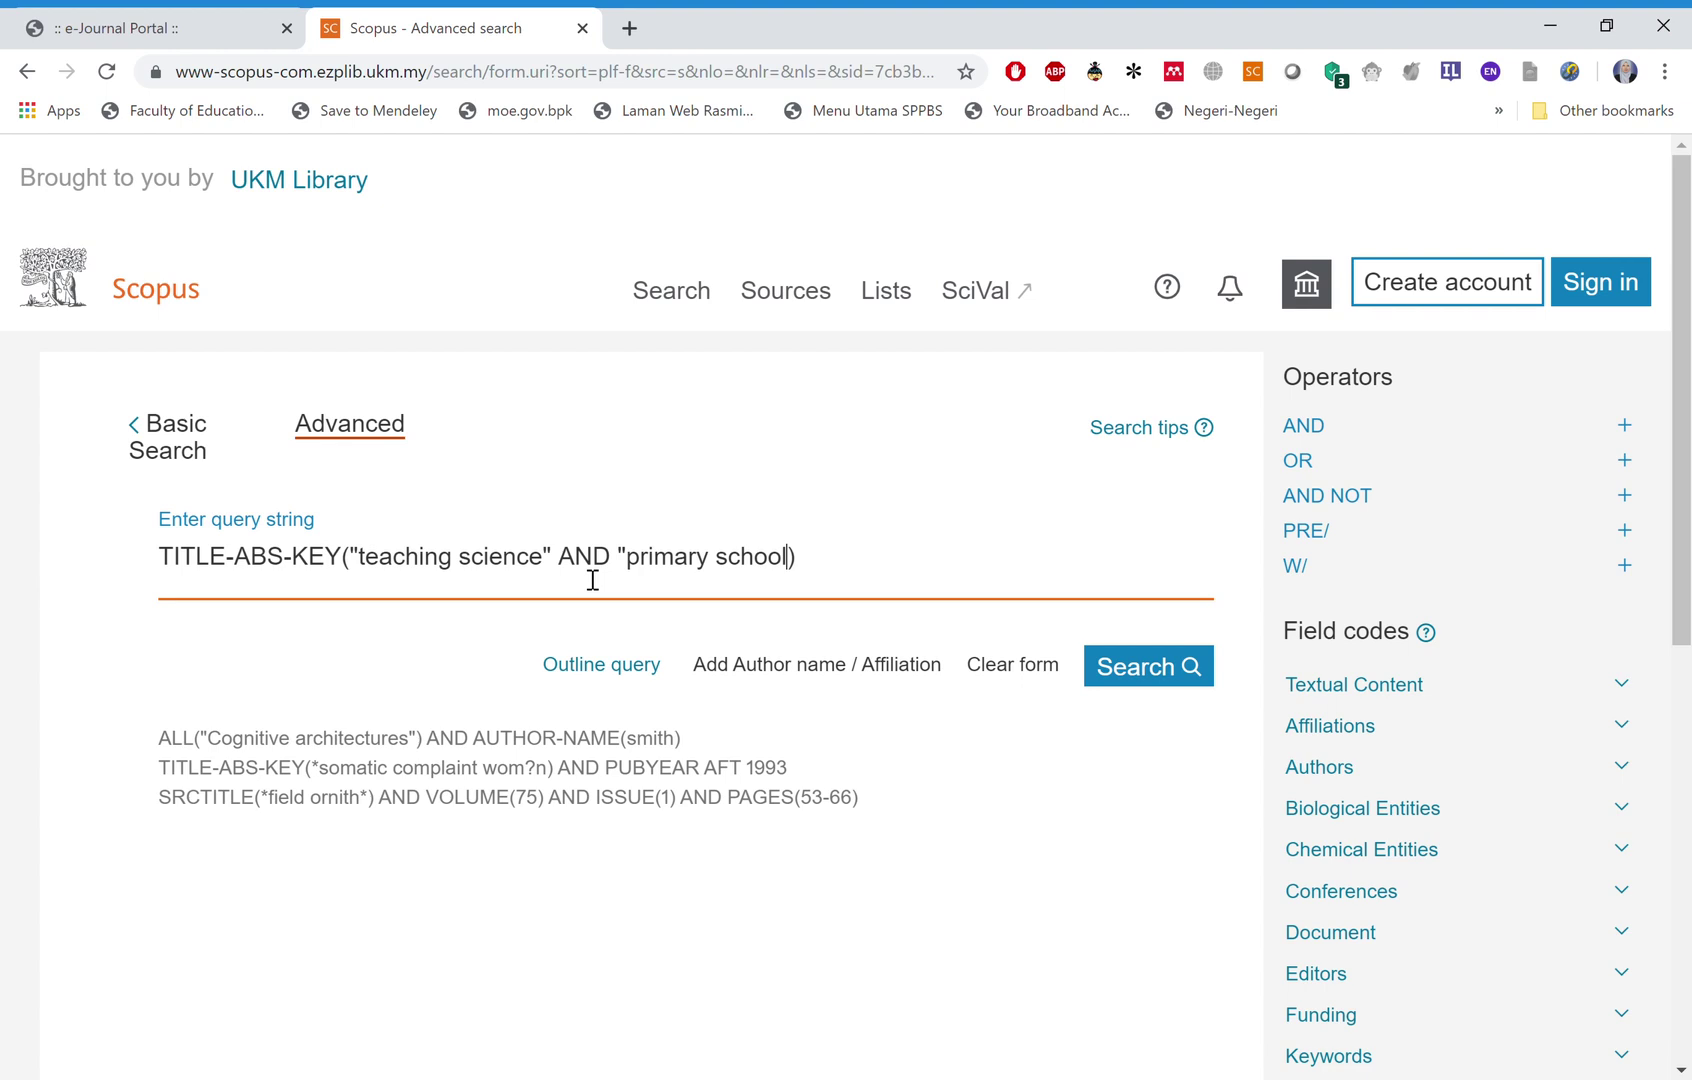
type("\"")
left_click(1167, 685)
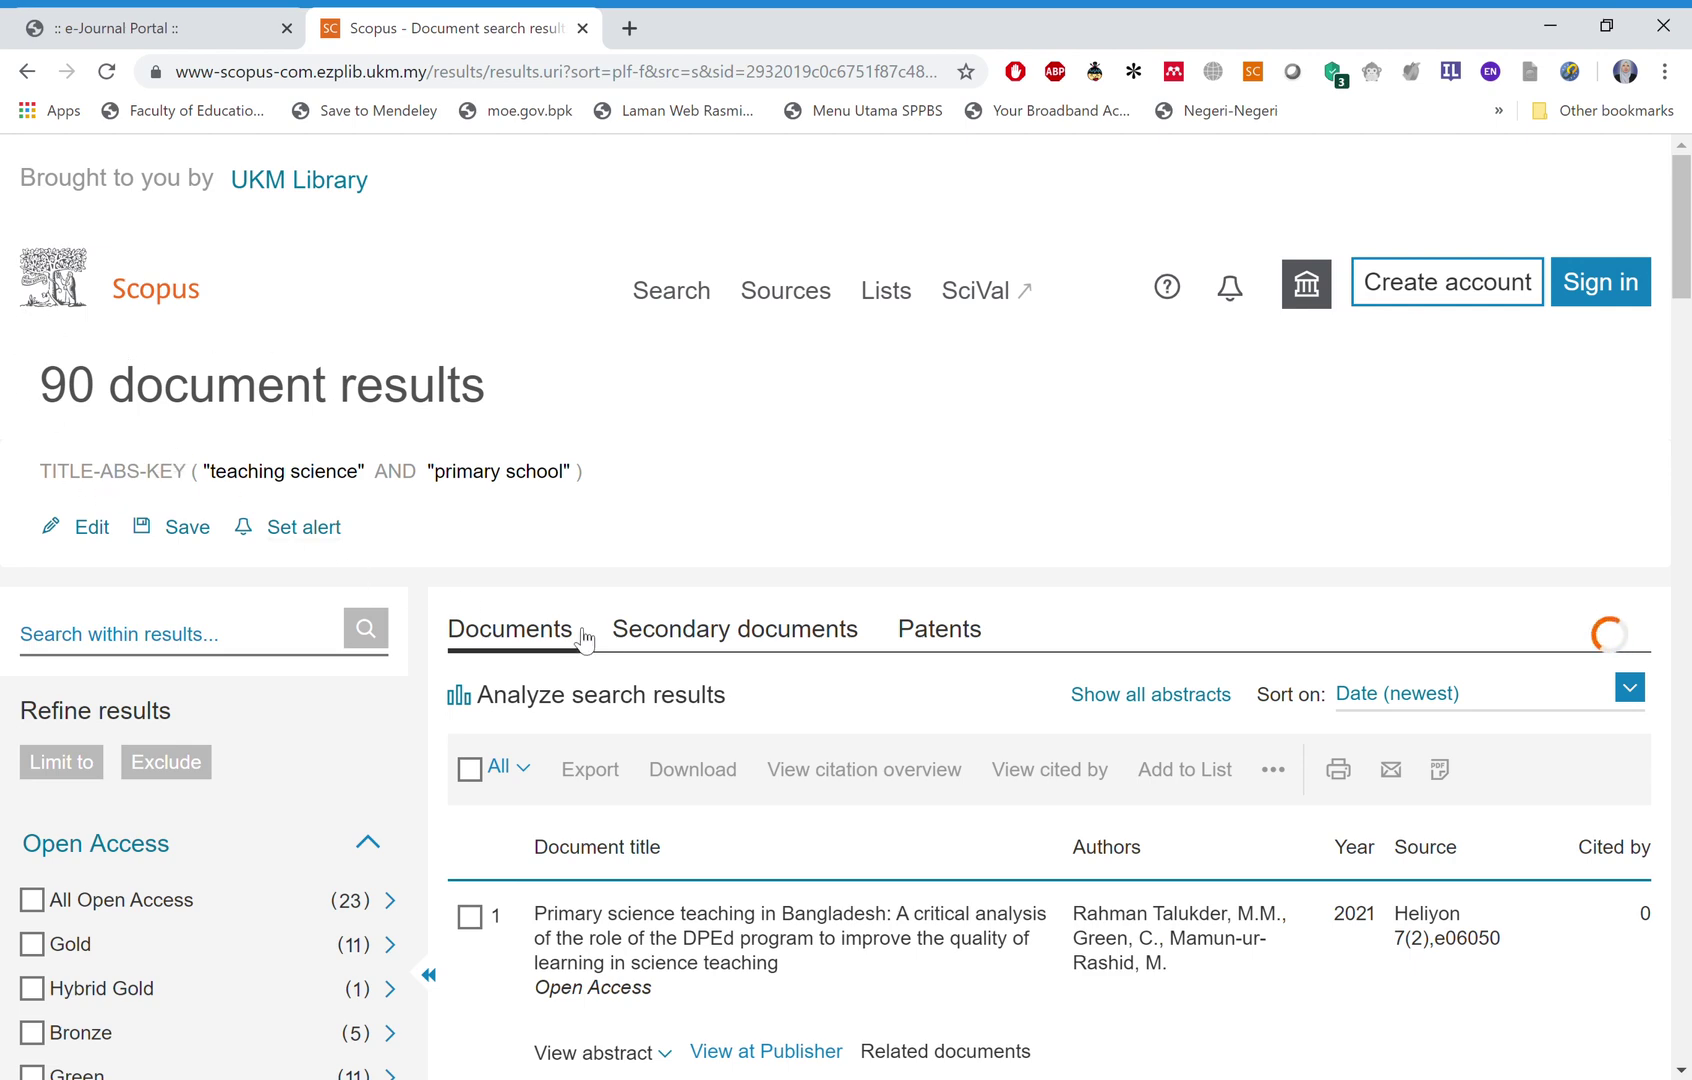
Look through the results and read the abstract of the first document, on primary science teaching in Bangladesh, for the search terms.
scroll(614, 643, "down", 2)
scroll(614, 643, "down", 2)
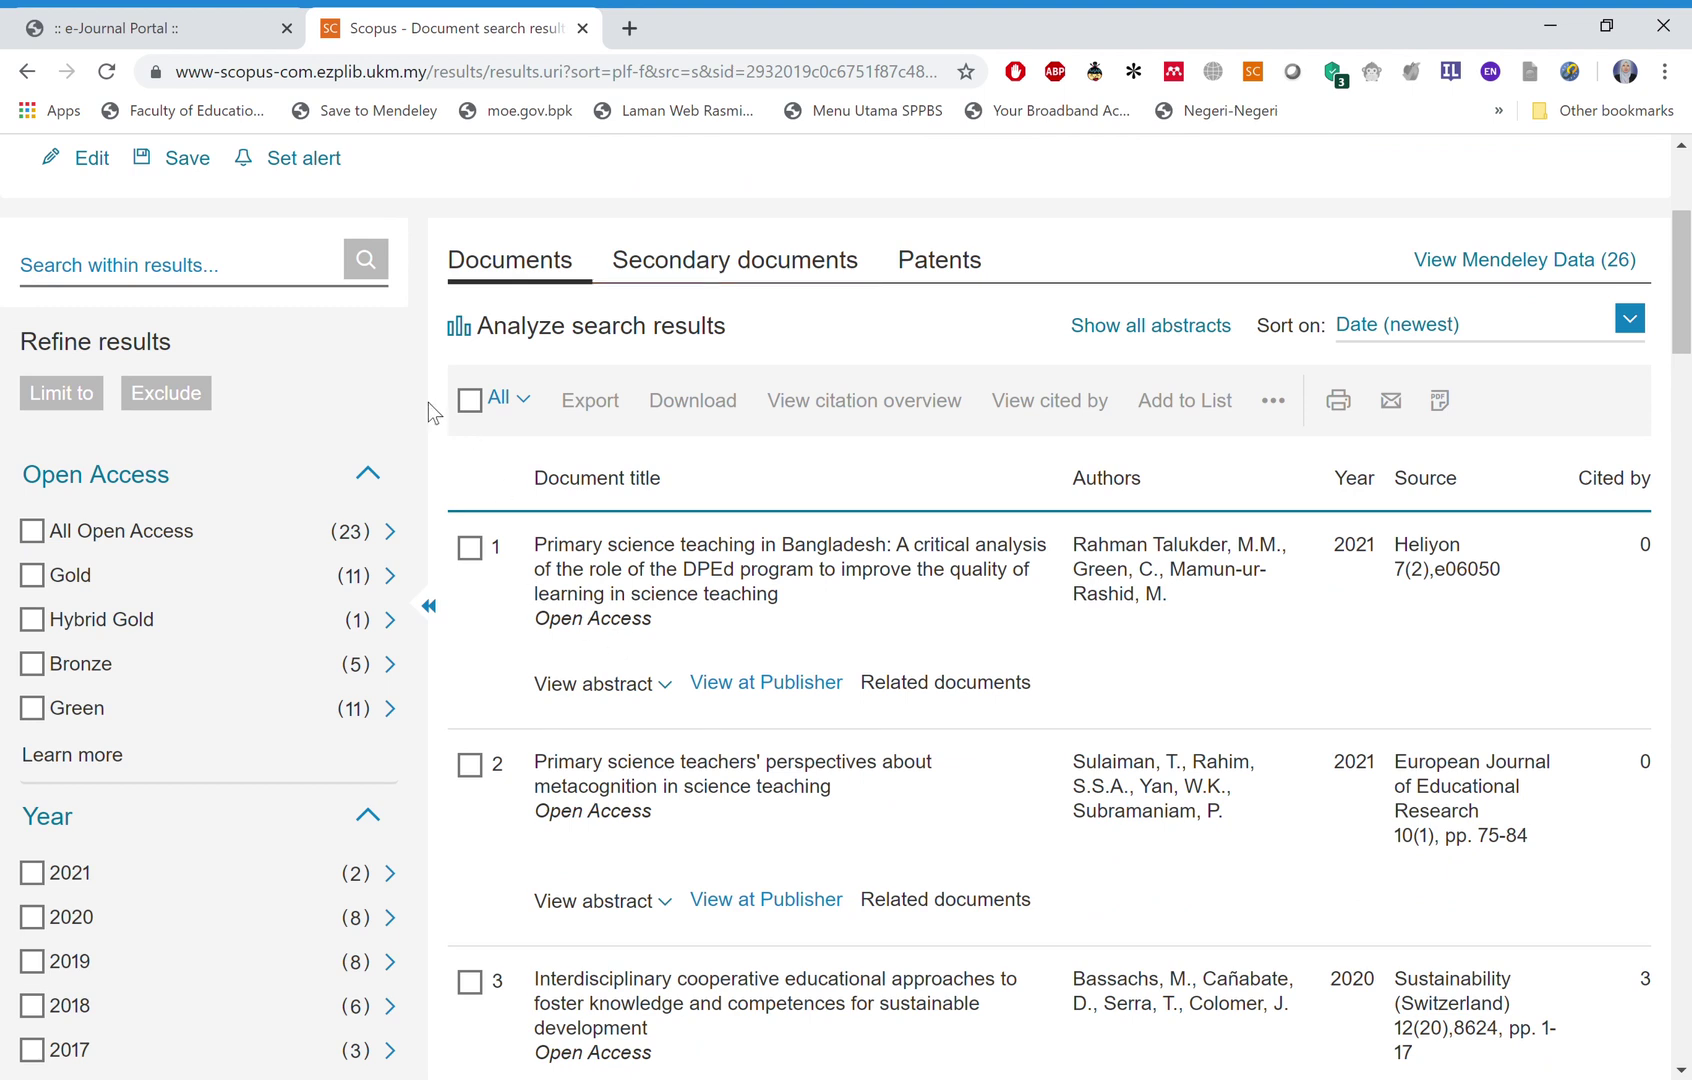
scroll(428, 405, "up", 3)
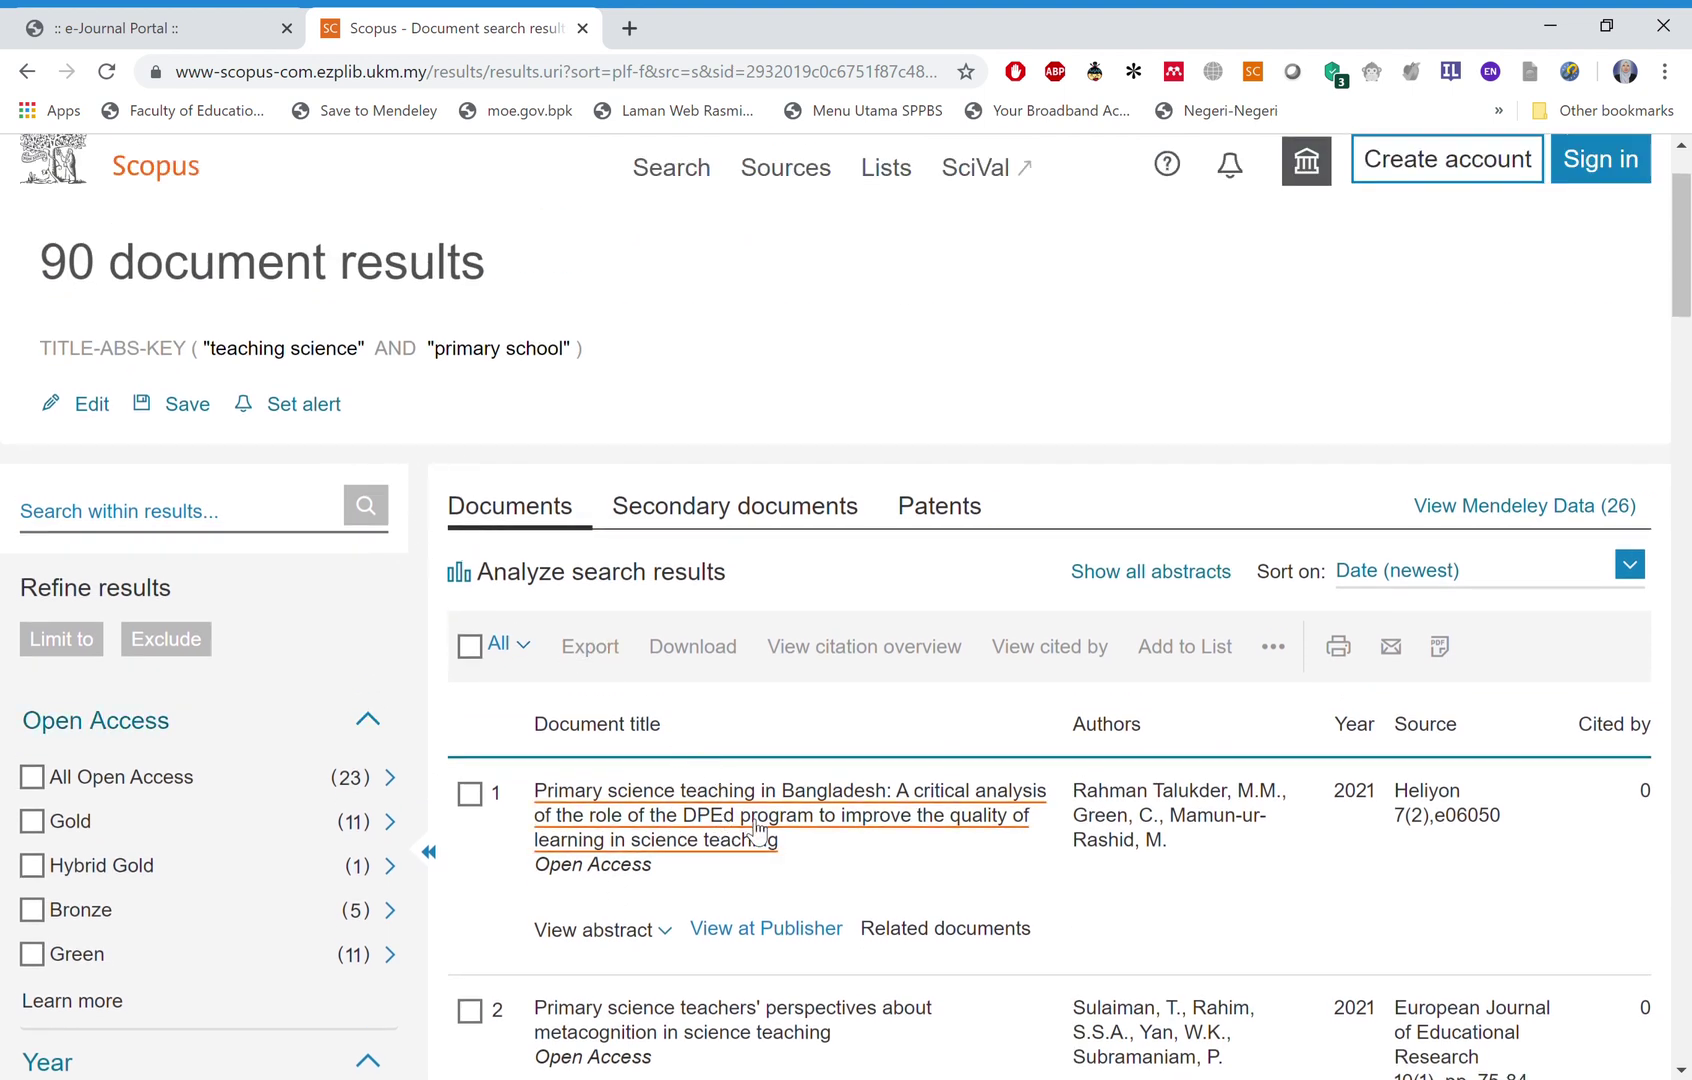
scroll(757, 835, "down", 1)
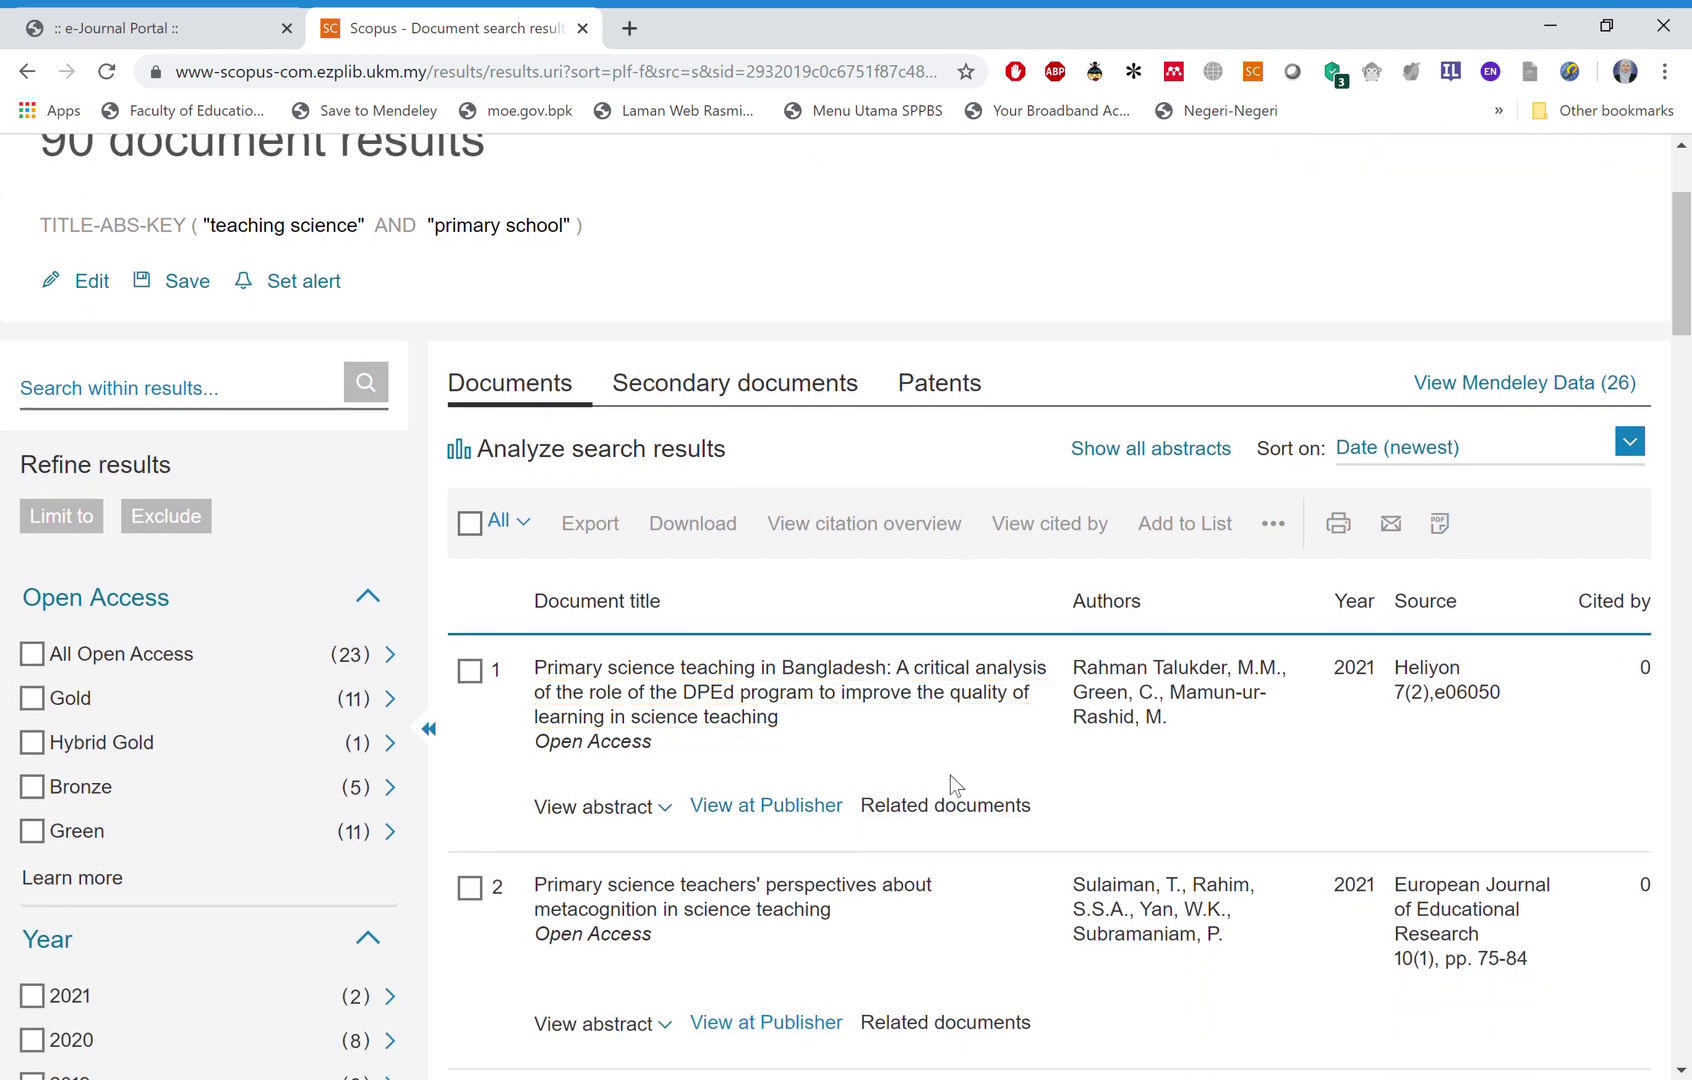
scroll(729, 823, "down", 1)
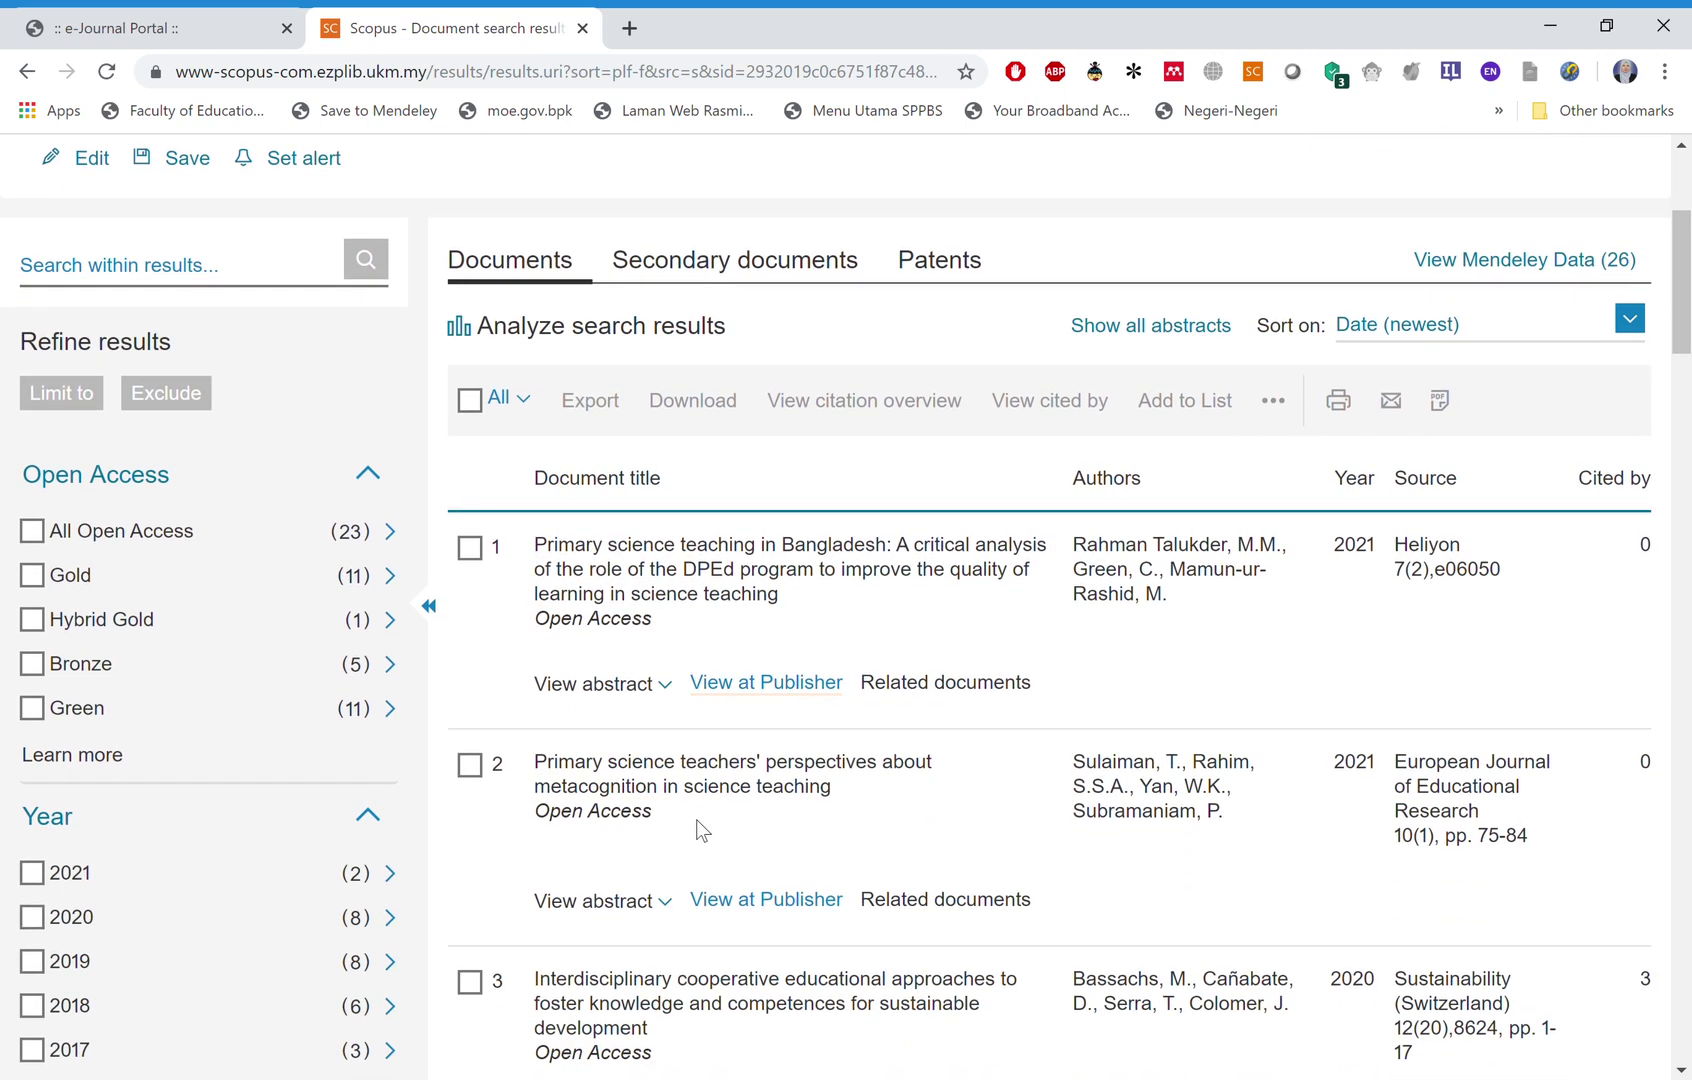
left_click(619, 690)
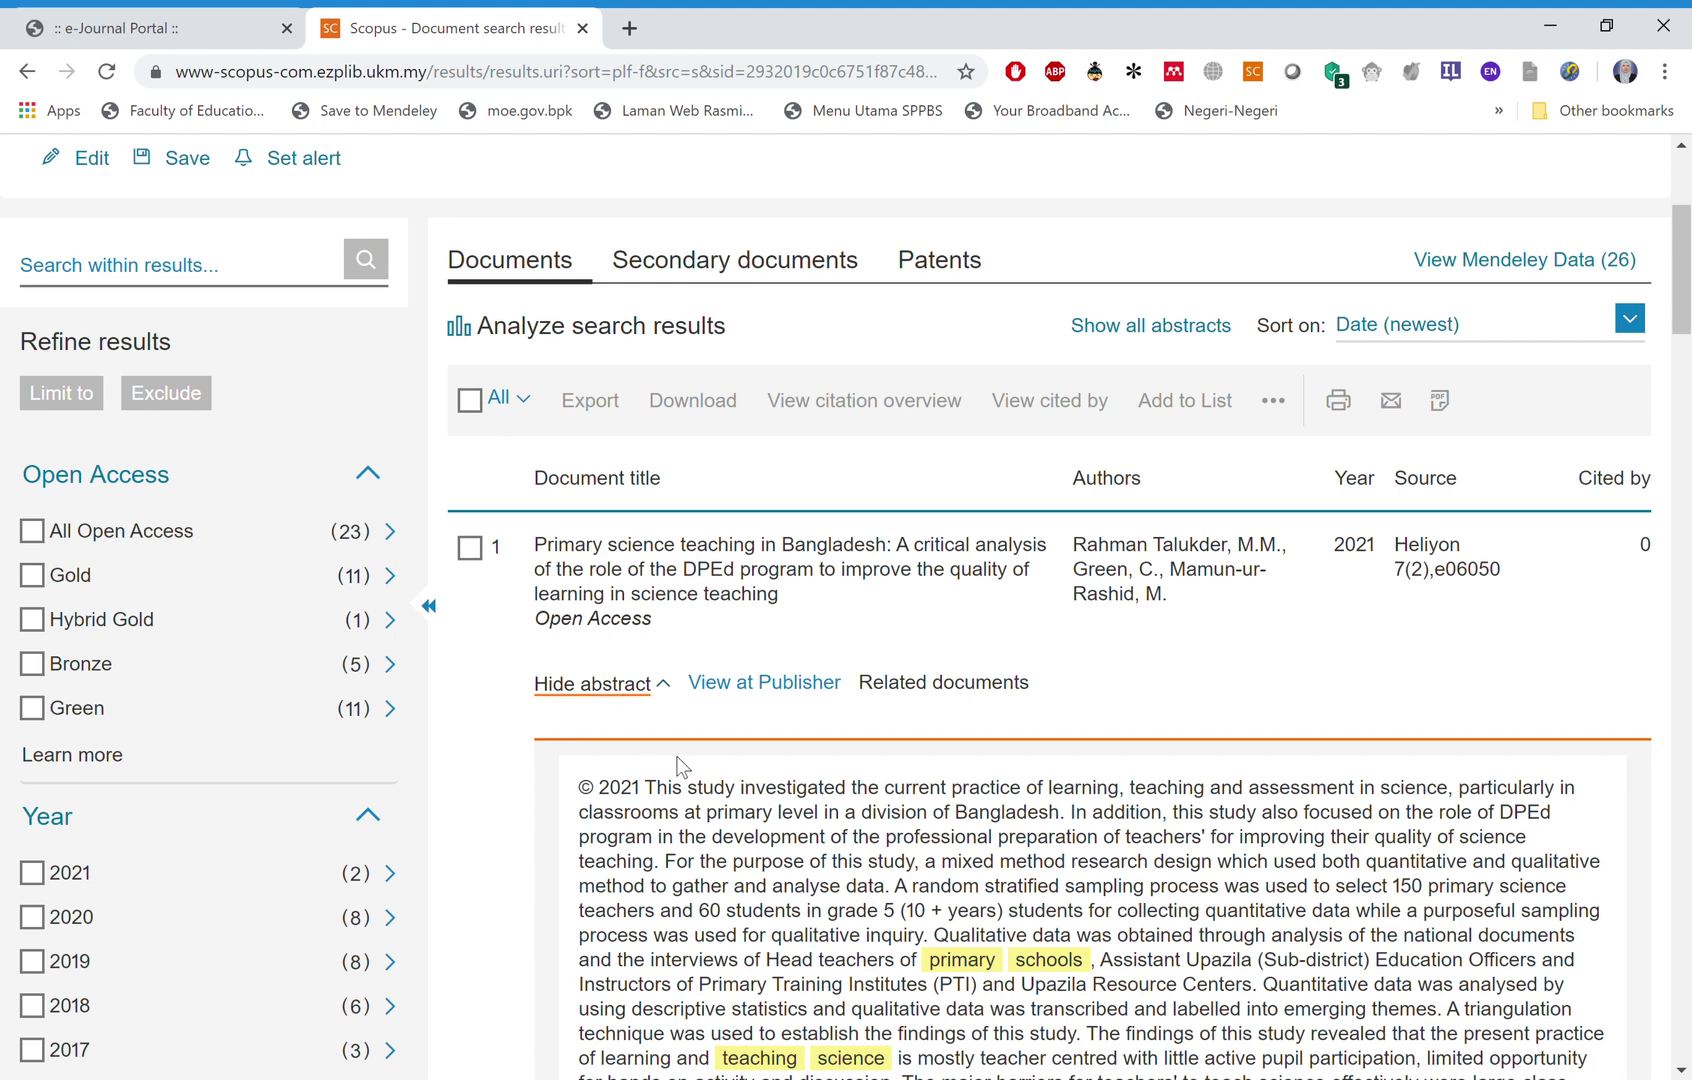
scroll(778, 845, "down", 2)
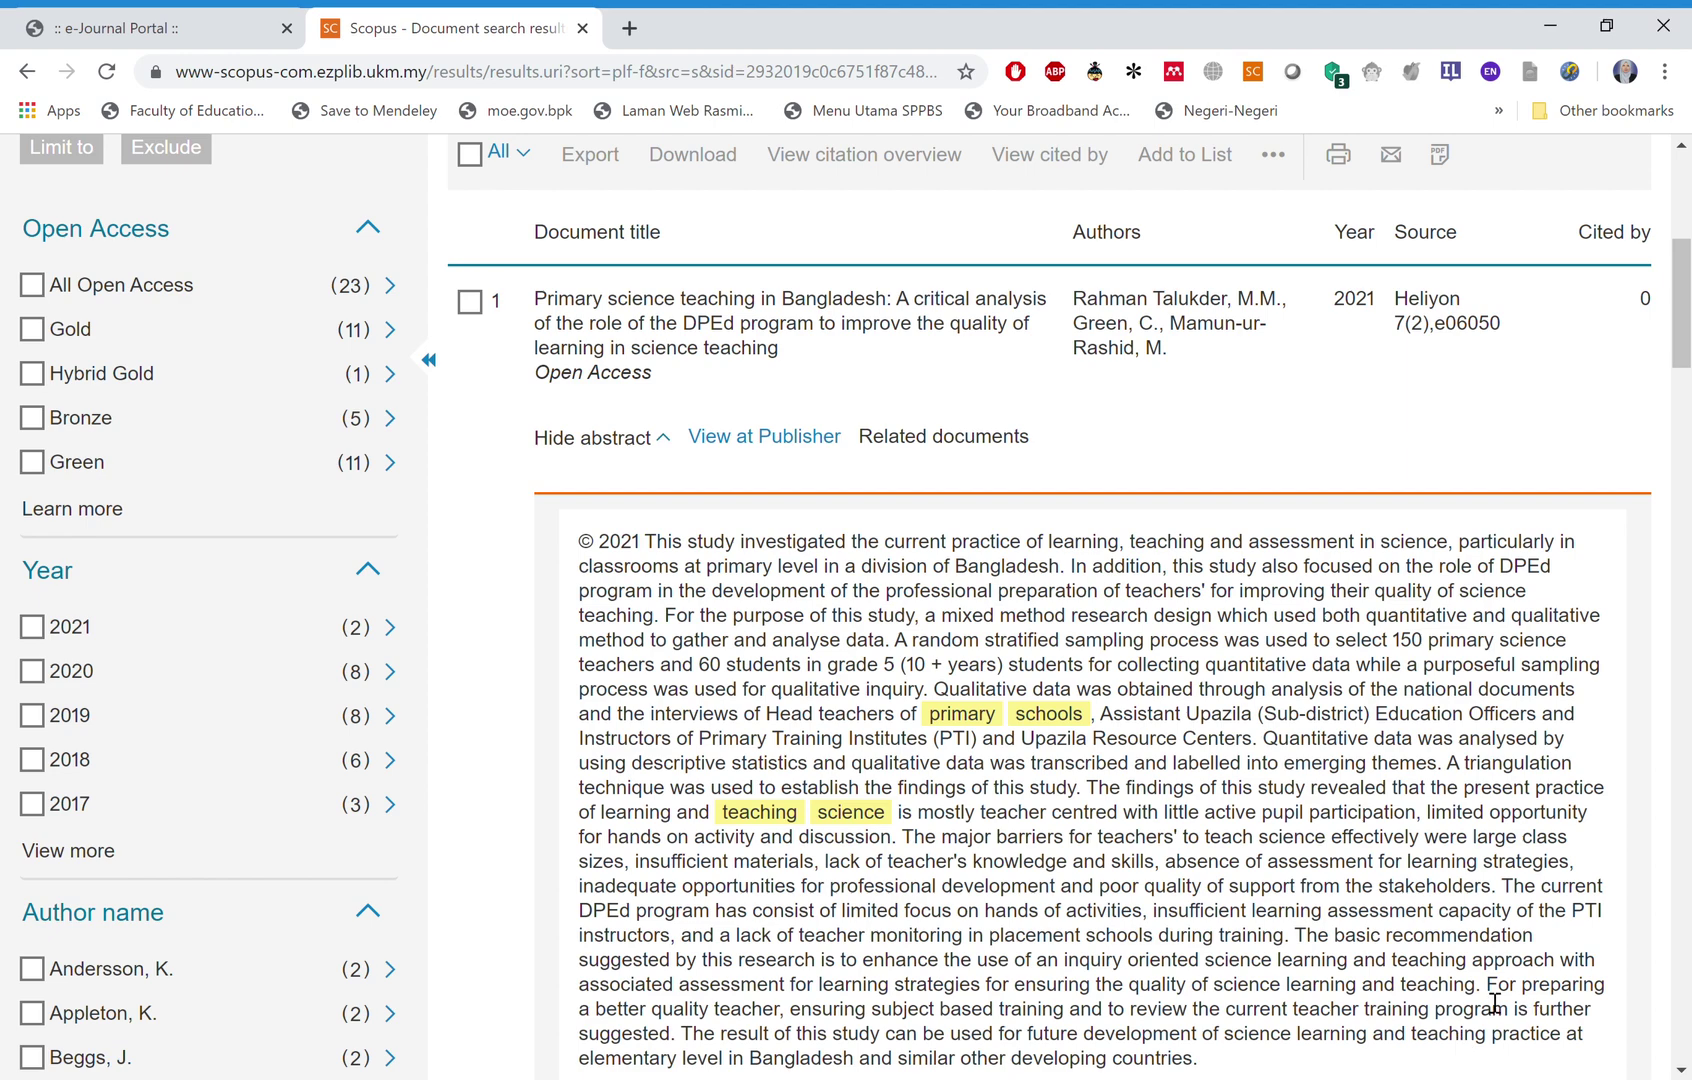
scroll(975, 780, "down", 1)
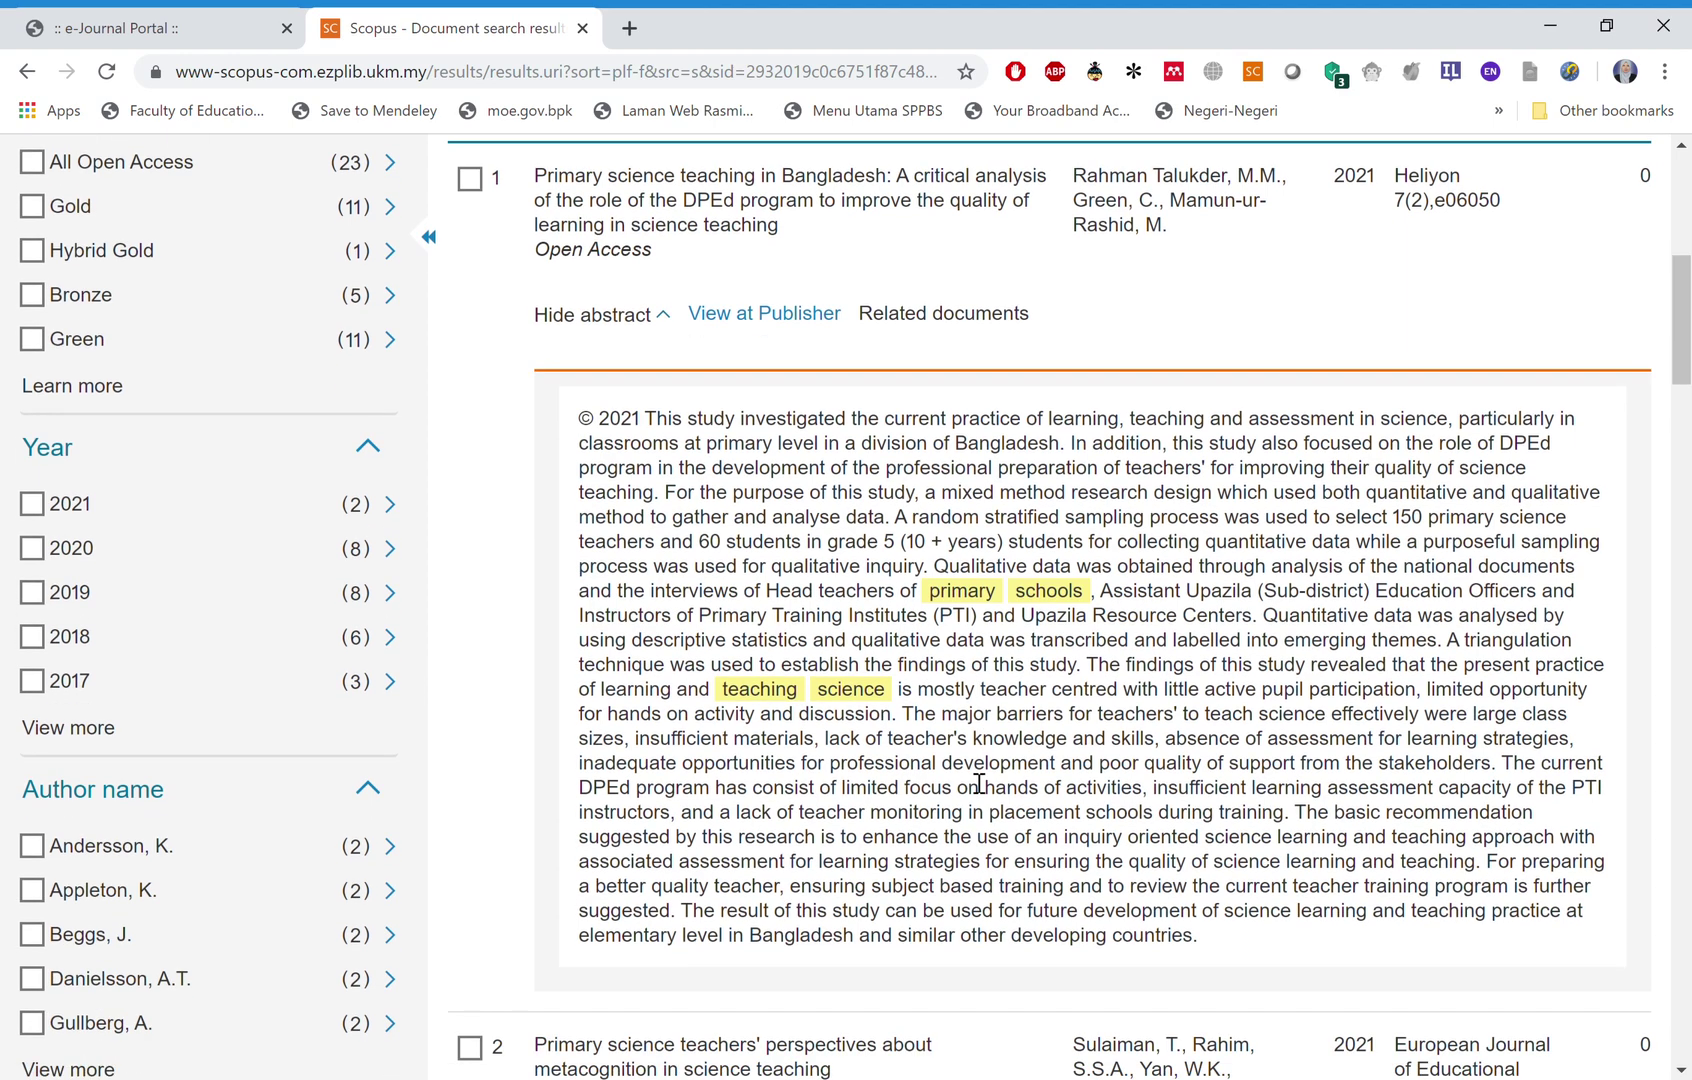
scroll(979, 783, "up", 4)
scroll(967, 772, "down", 1)
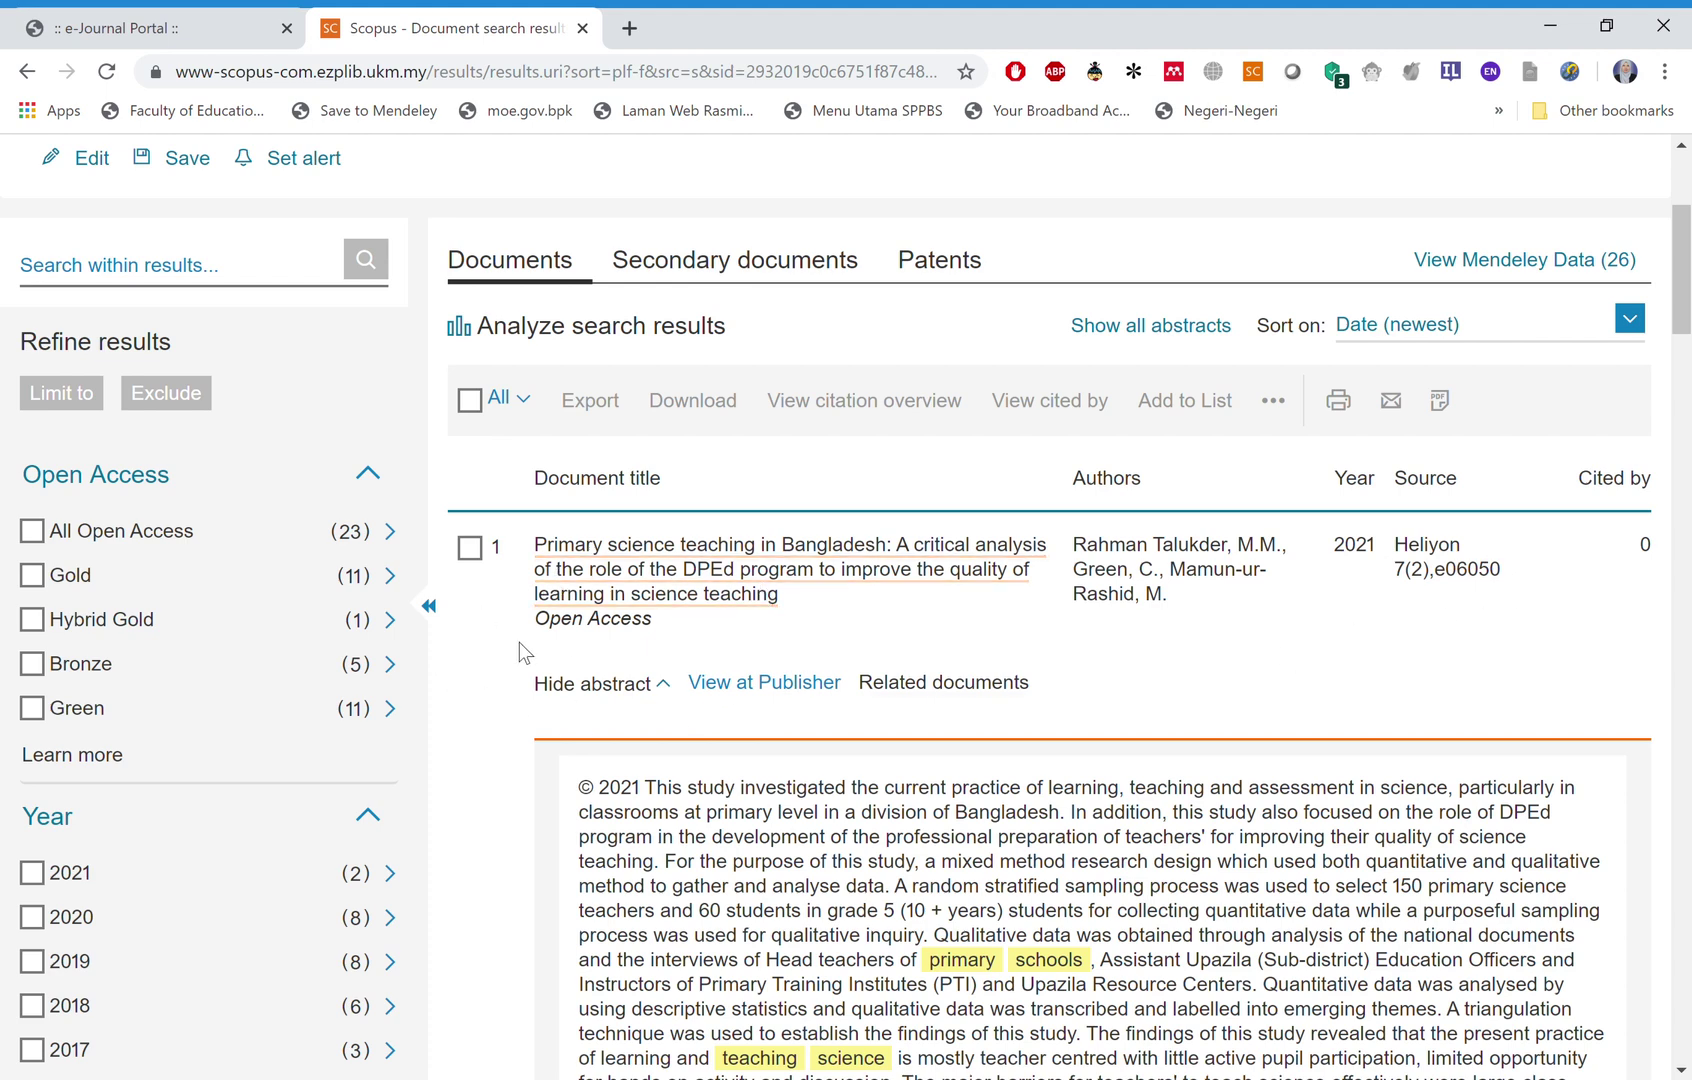
scroll(313, 676, "up", 4)
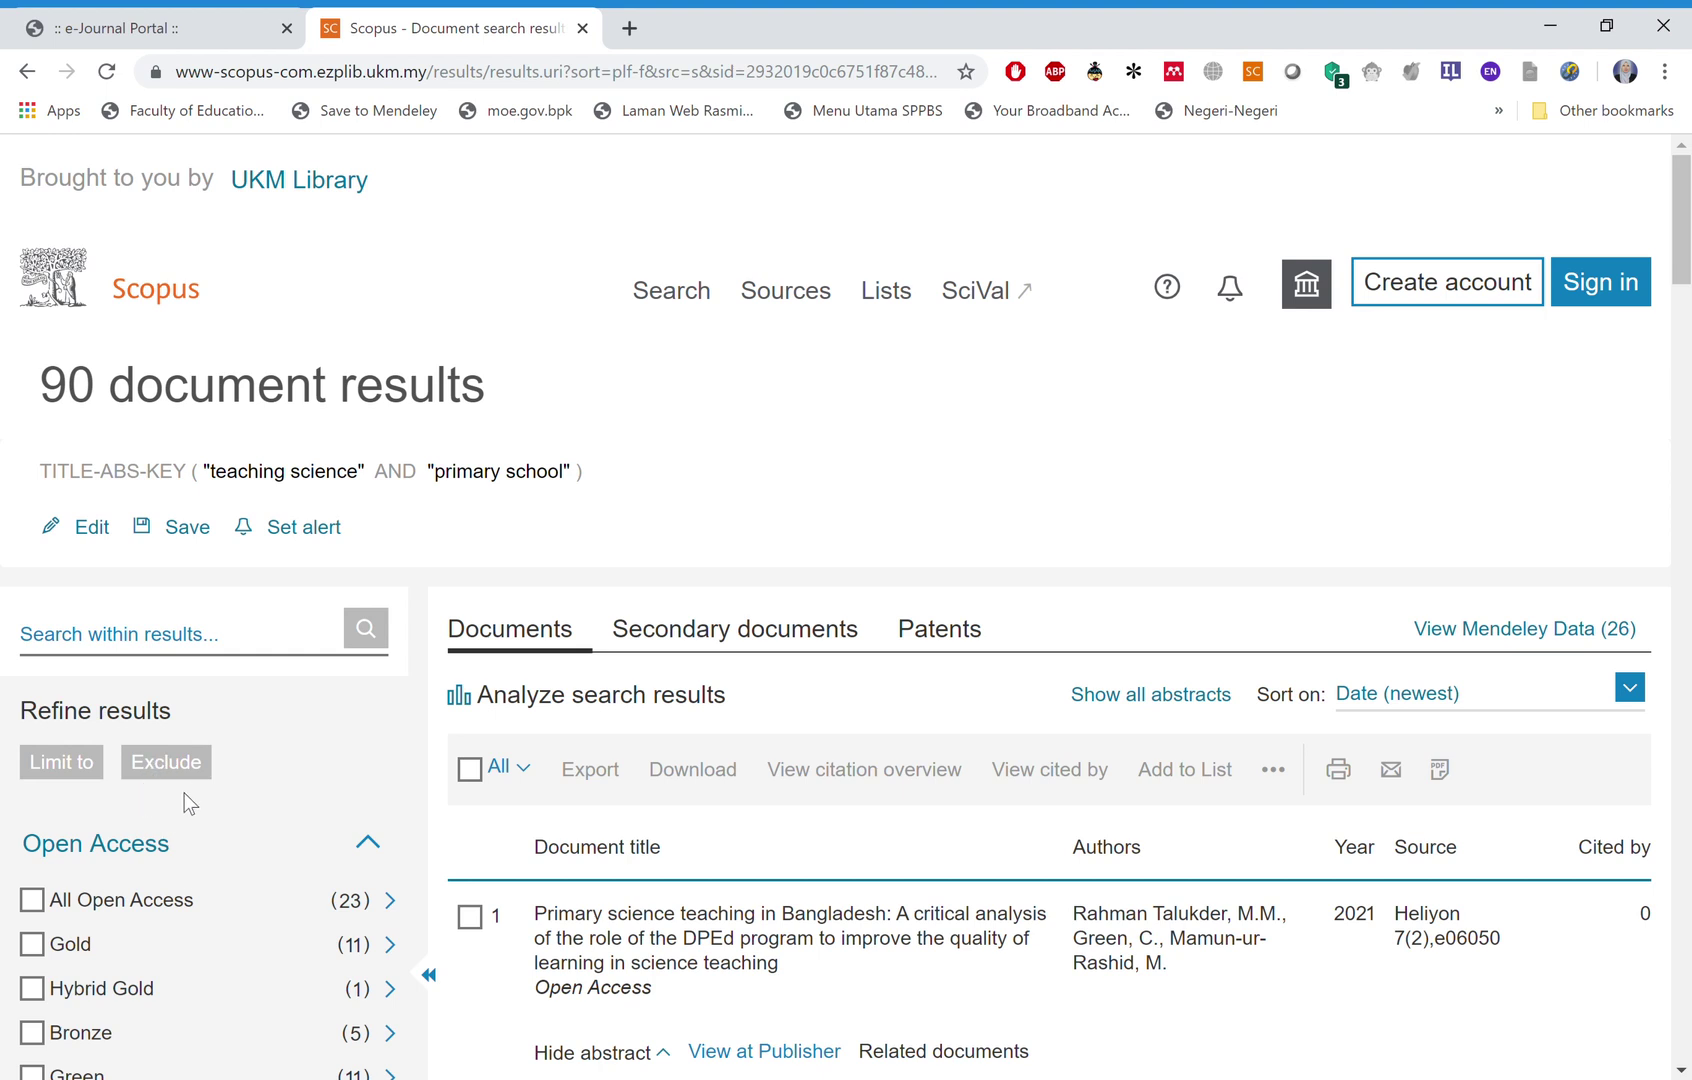
scroll(180, 810, "down", 1)
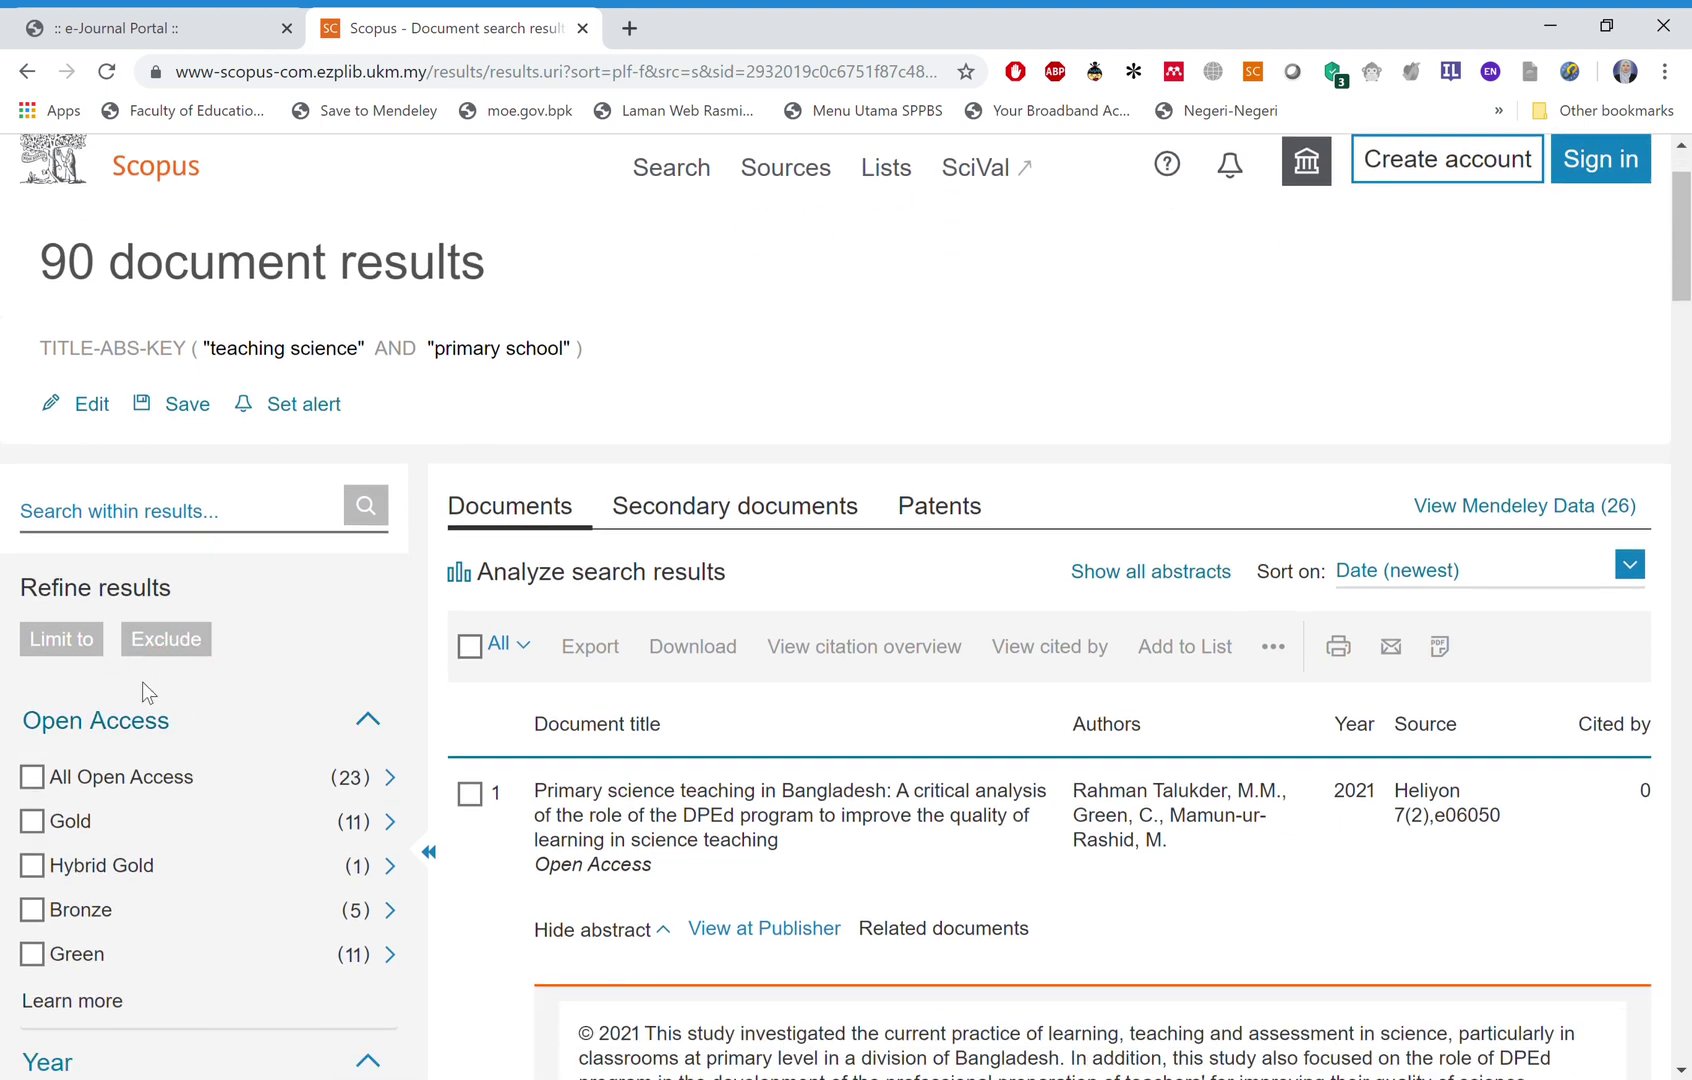
Select All Open Access as a filter for refining the document results.
scroll(81, 662, "down", 1)
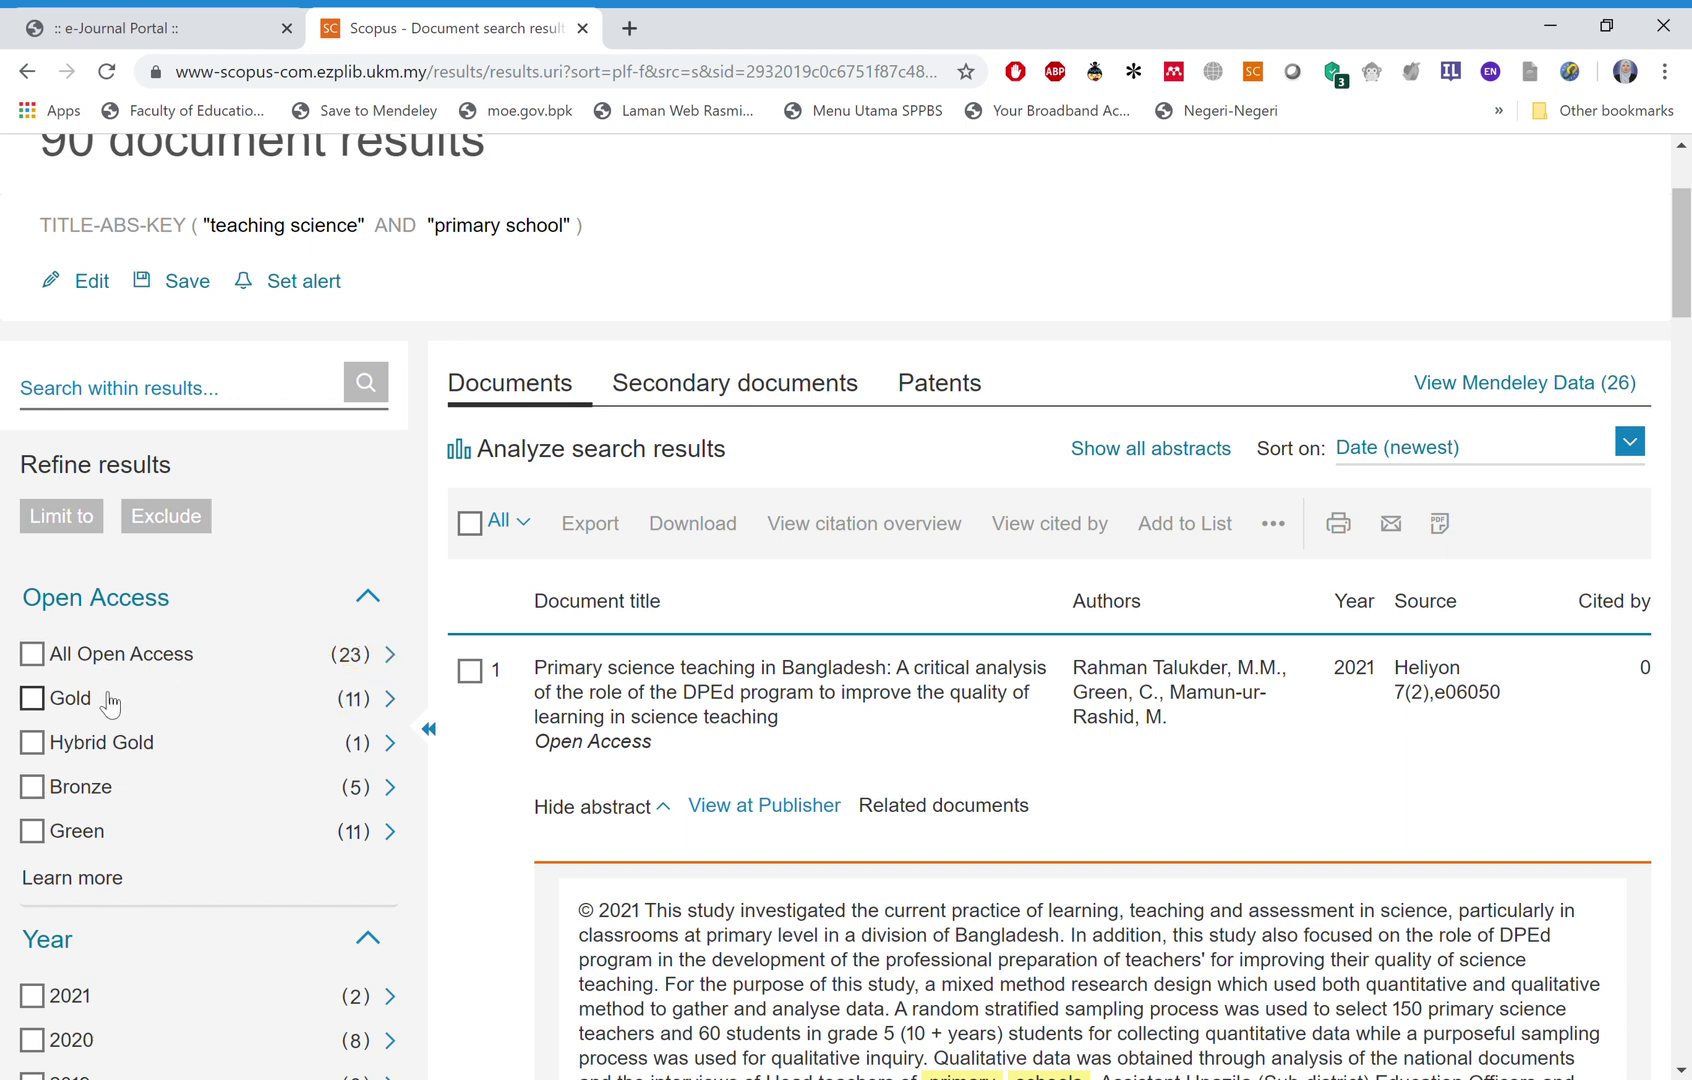
left_click(43, 662)
scroll(216, 790, "down", 2)
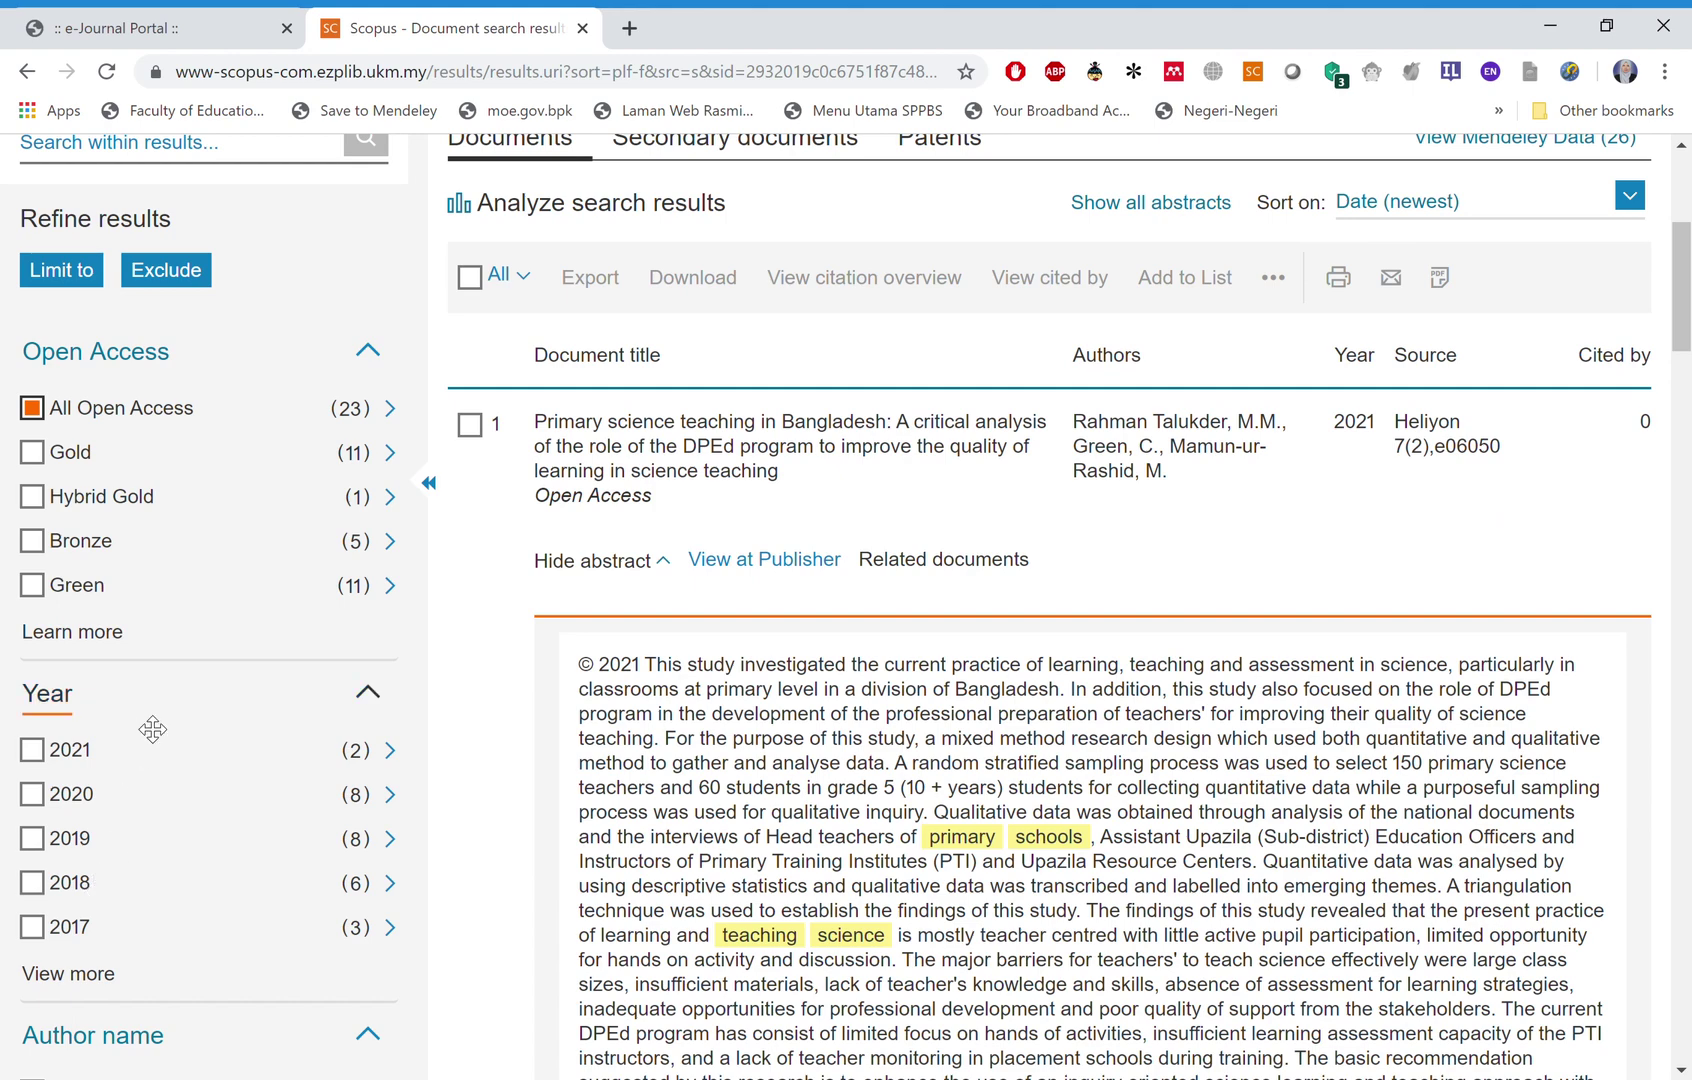
Expand the list of publication years and select 2021, 2020, 2019, 2018 and 2017 as filters.
left_click(80, 975)
scroll(90, 978, "down", 2)
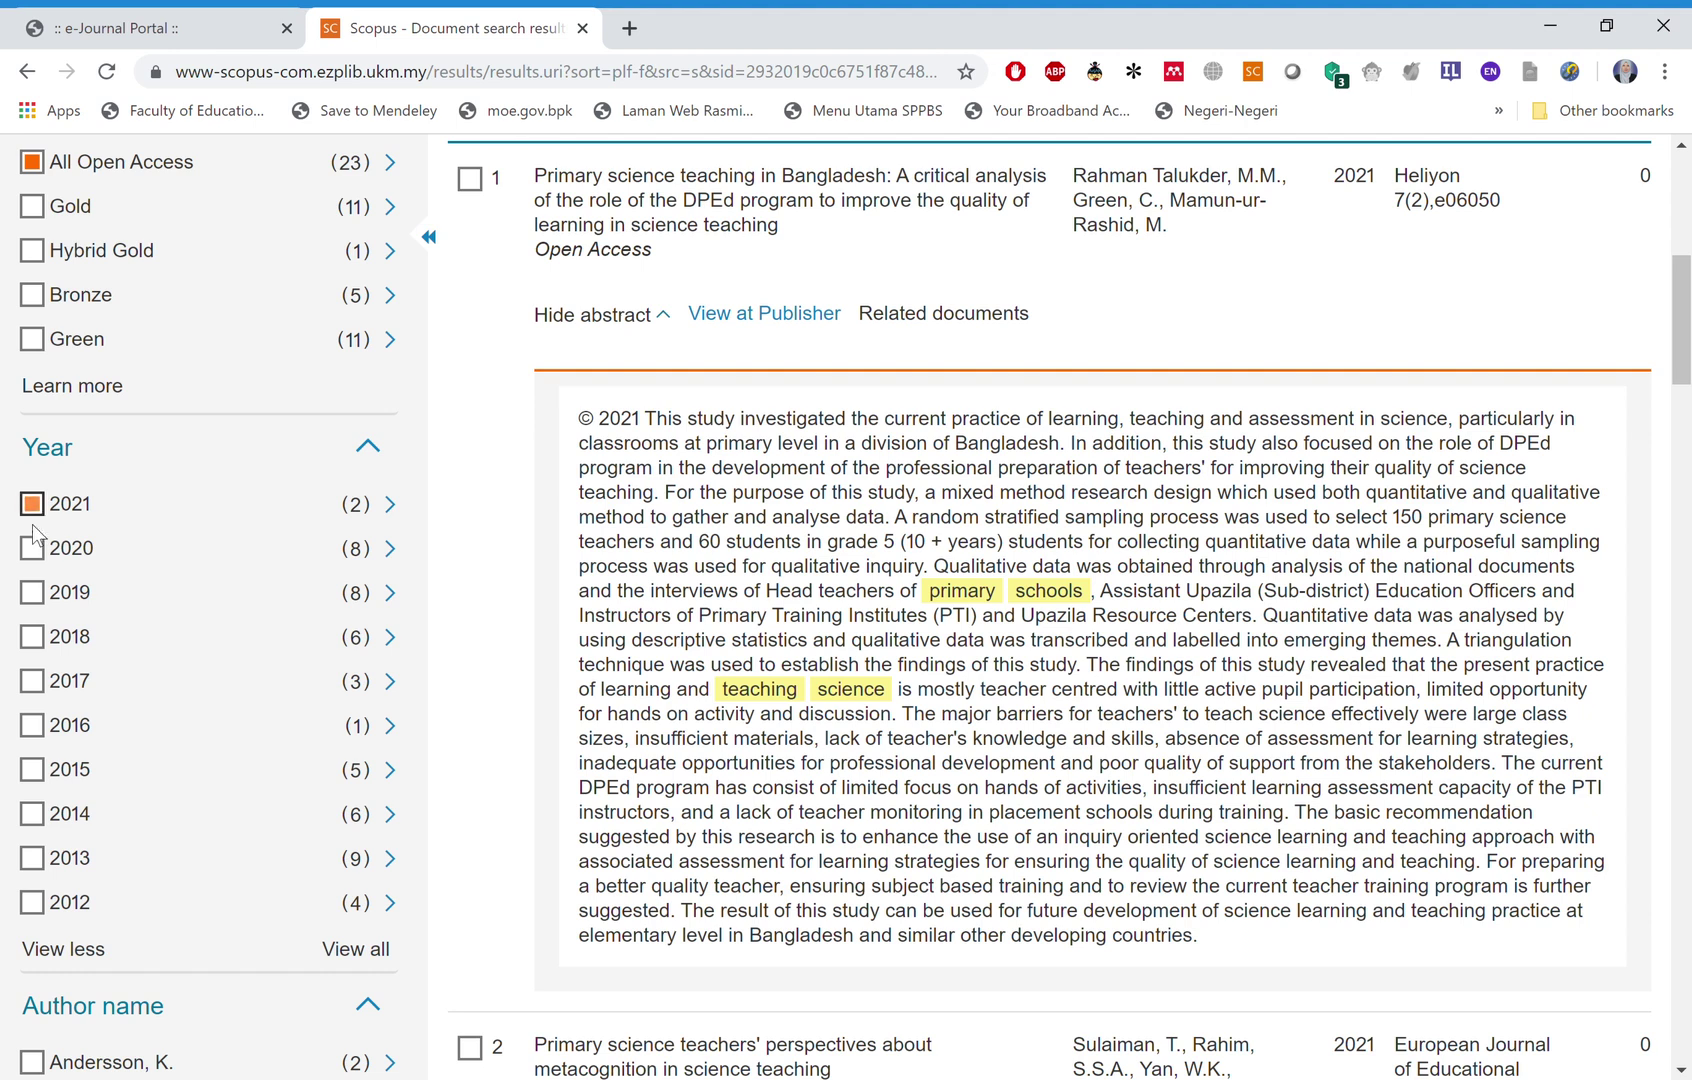
left_click(31, 548)
left_click(33, 593)
left_click(32, 640)
scroll(193, 752, "down", 1)
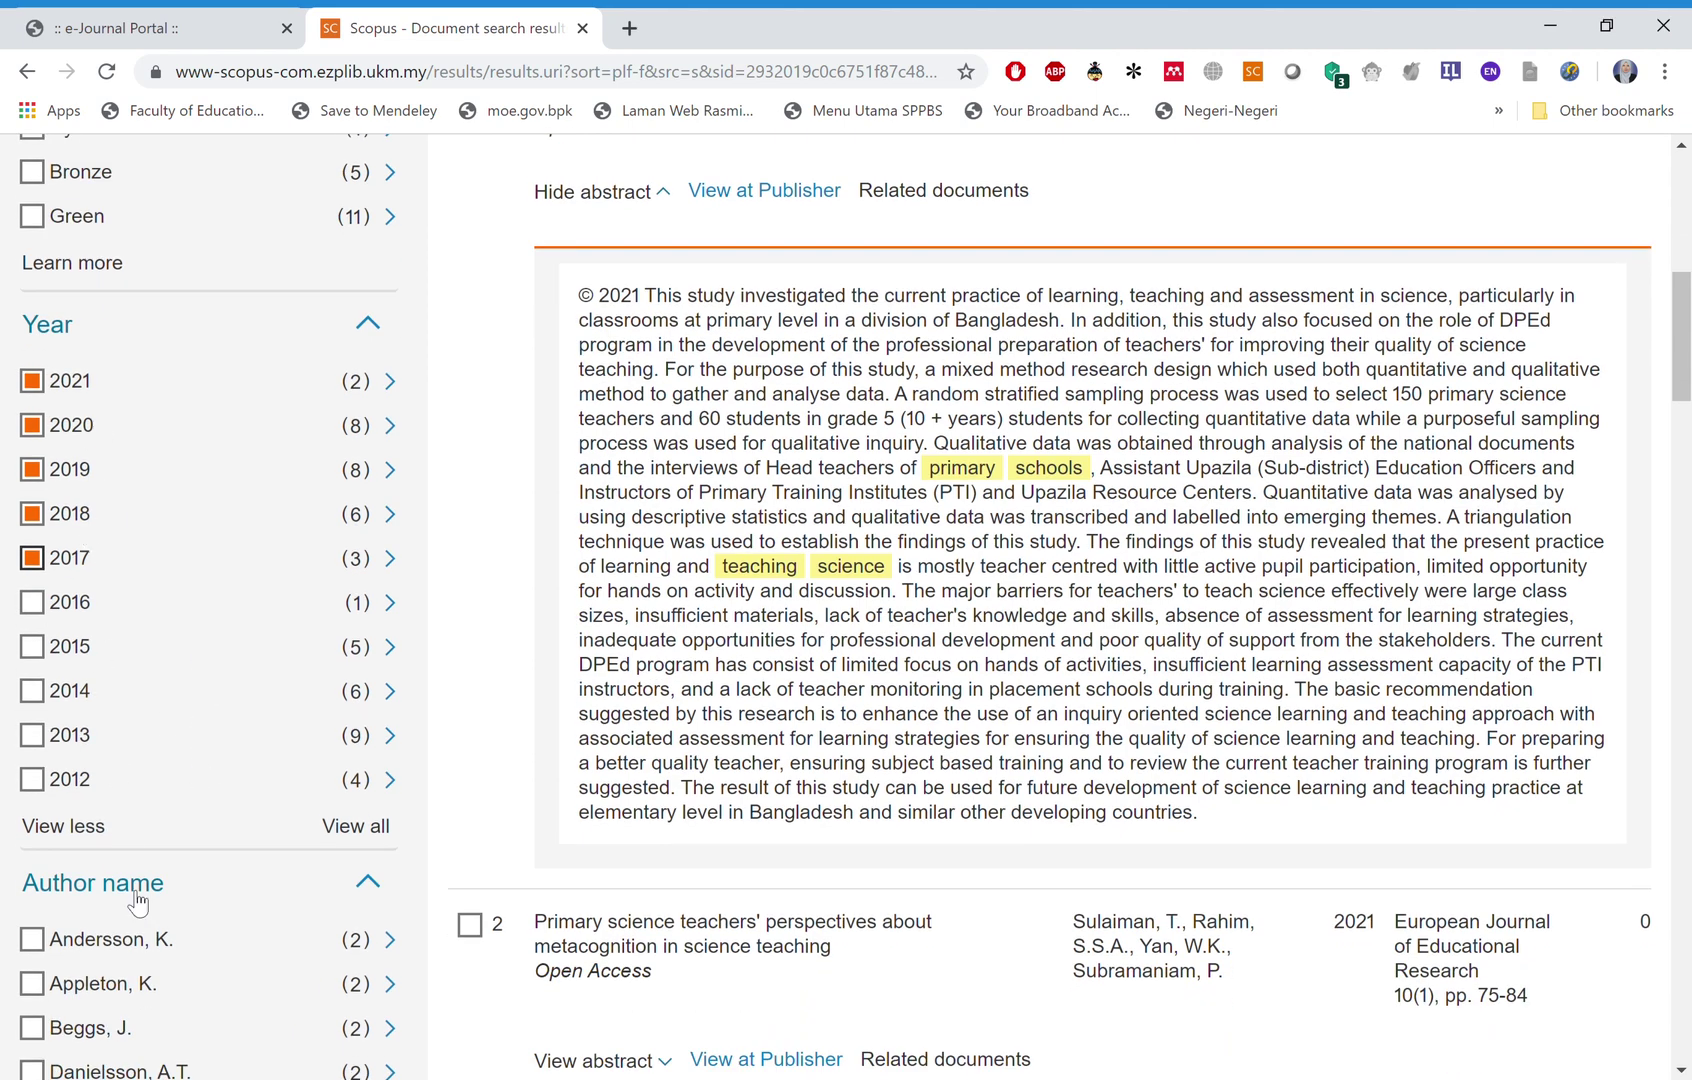
Expand the document type filter and select Article.
scroll(155, 964, "down", 3)
scroll(177, 790, "down", 4)
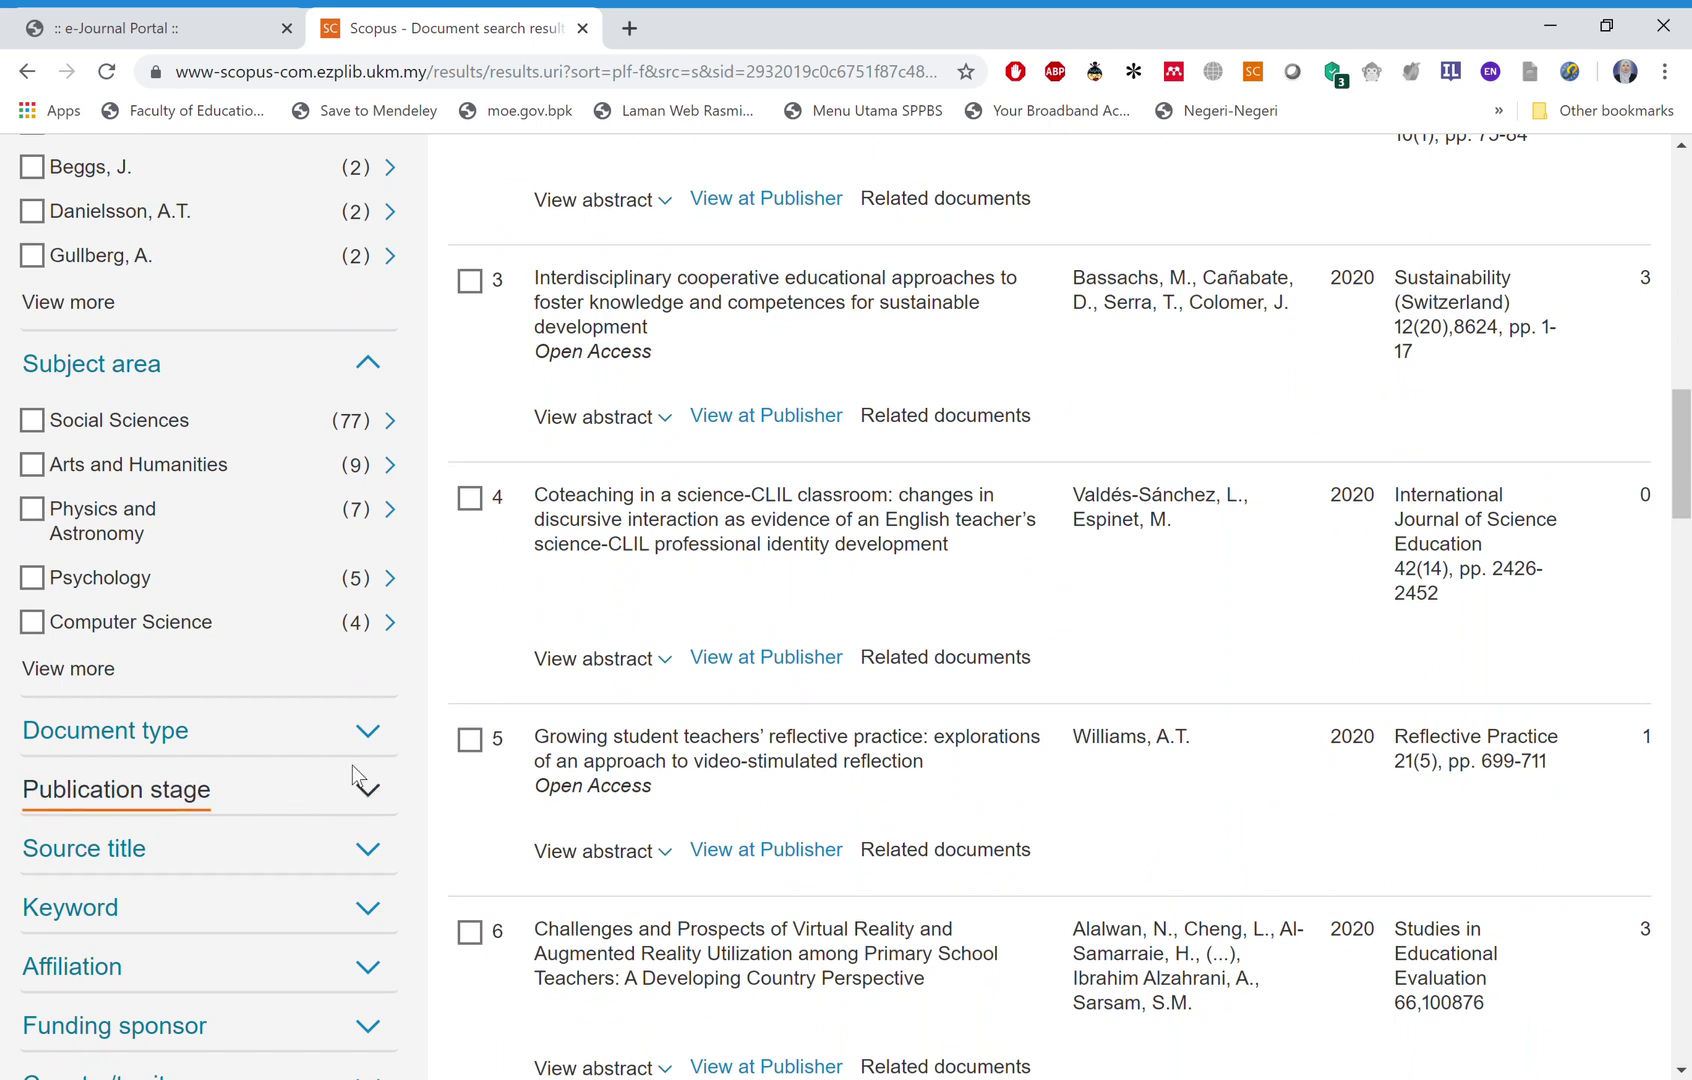
left_click(372, 740)
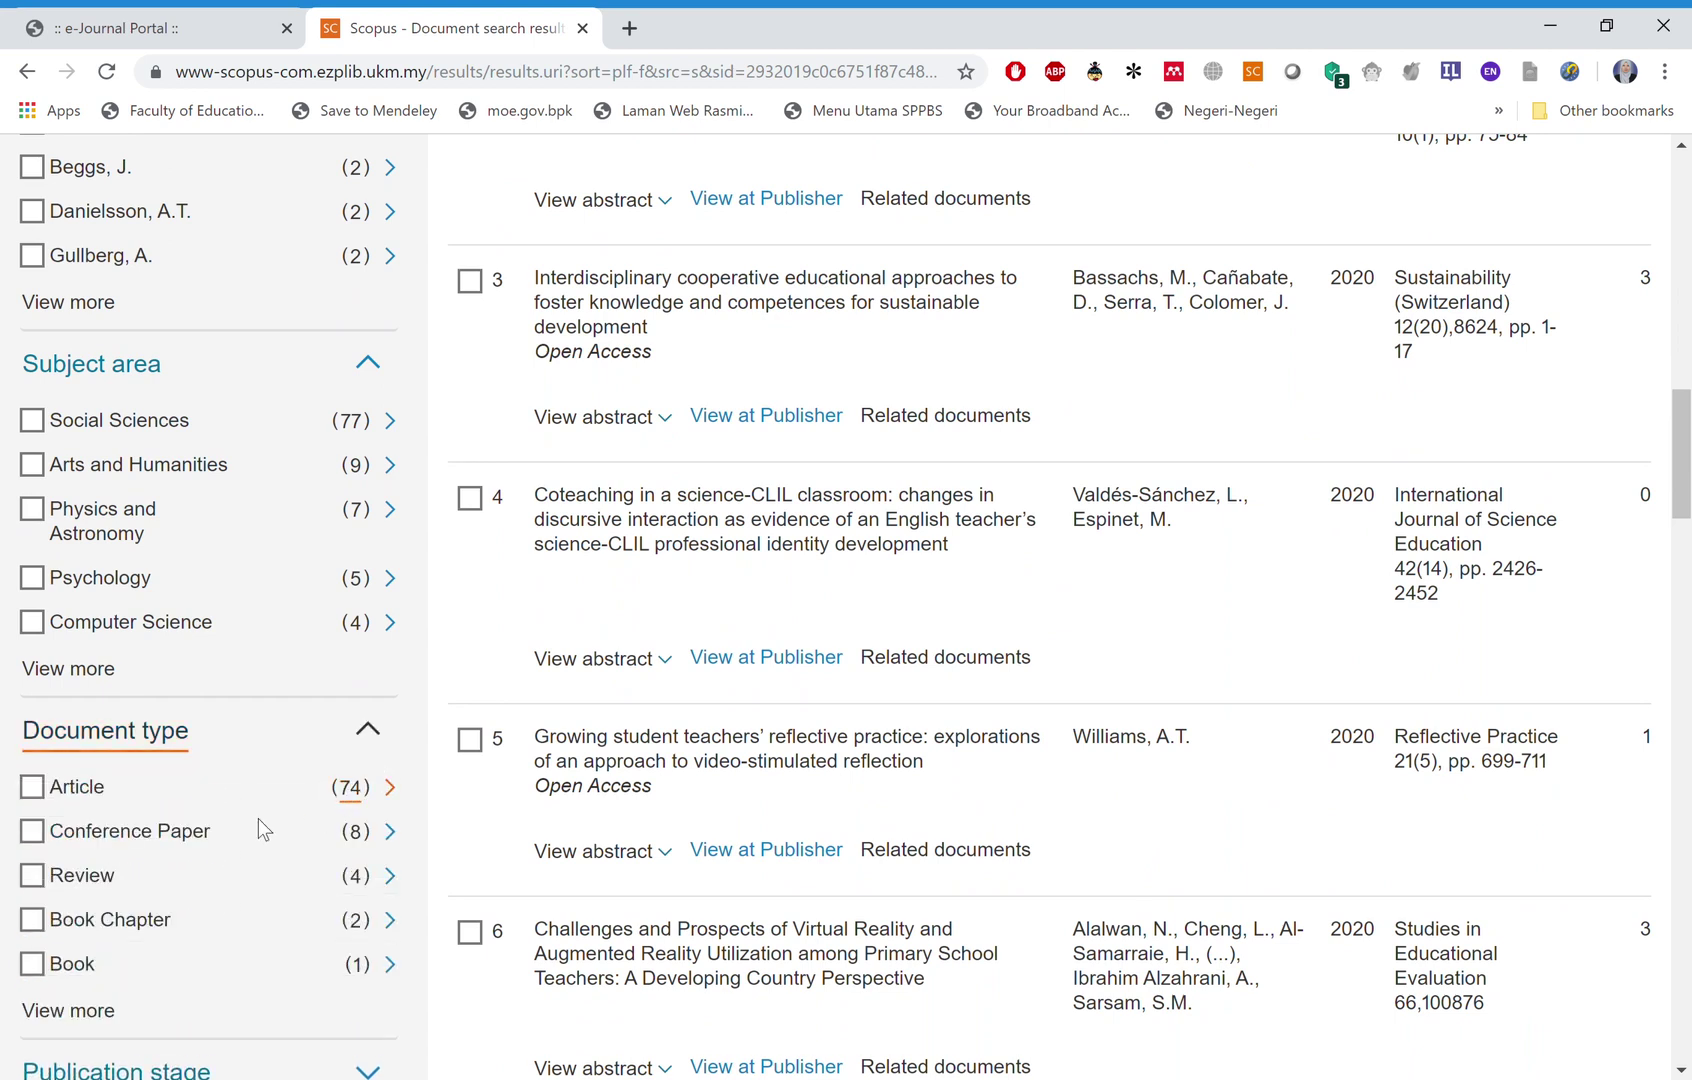
left_click(32, 787)
scroll(300, 850, "down", 3)
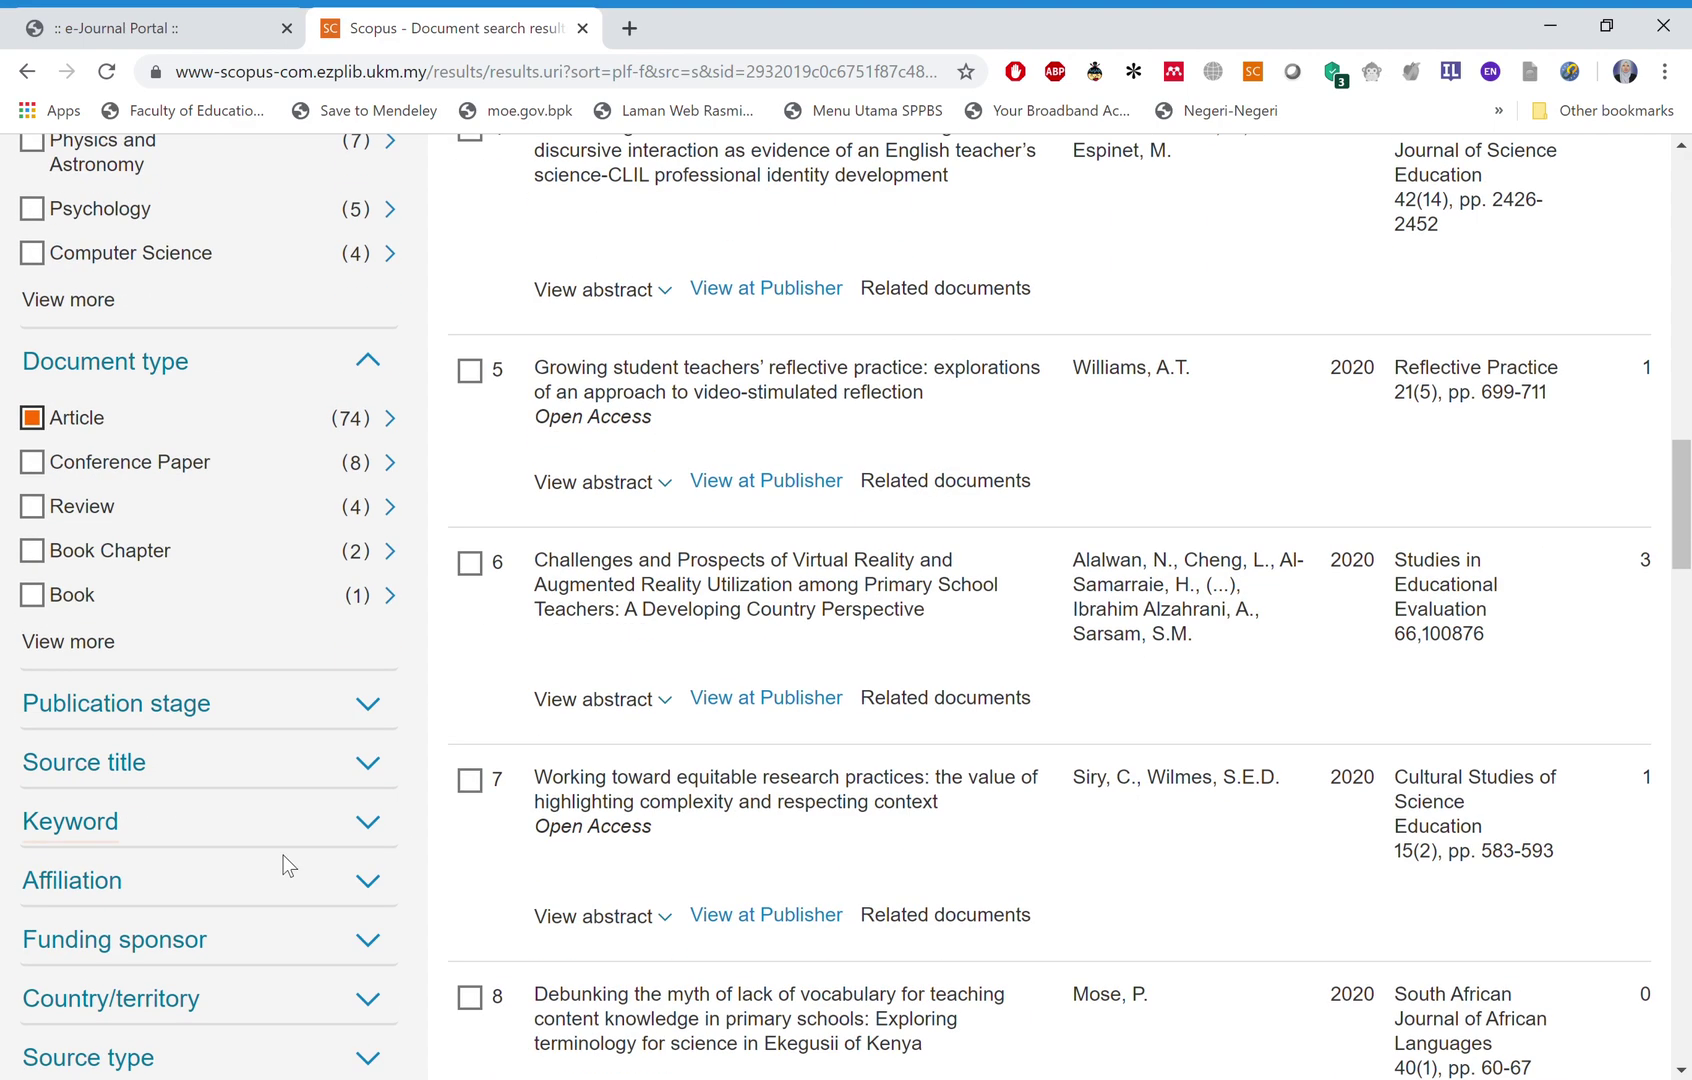
Select English as the language filter and limit the results to all chosen filters.
scroll(234, 967, "down", 5)
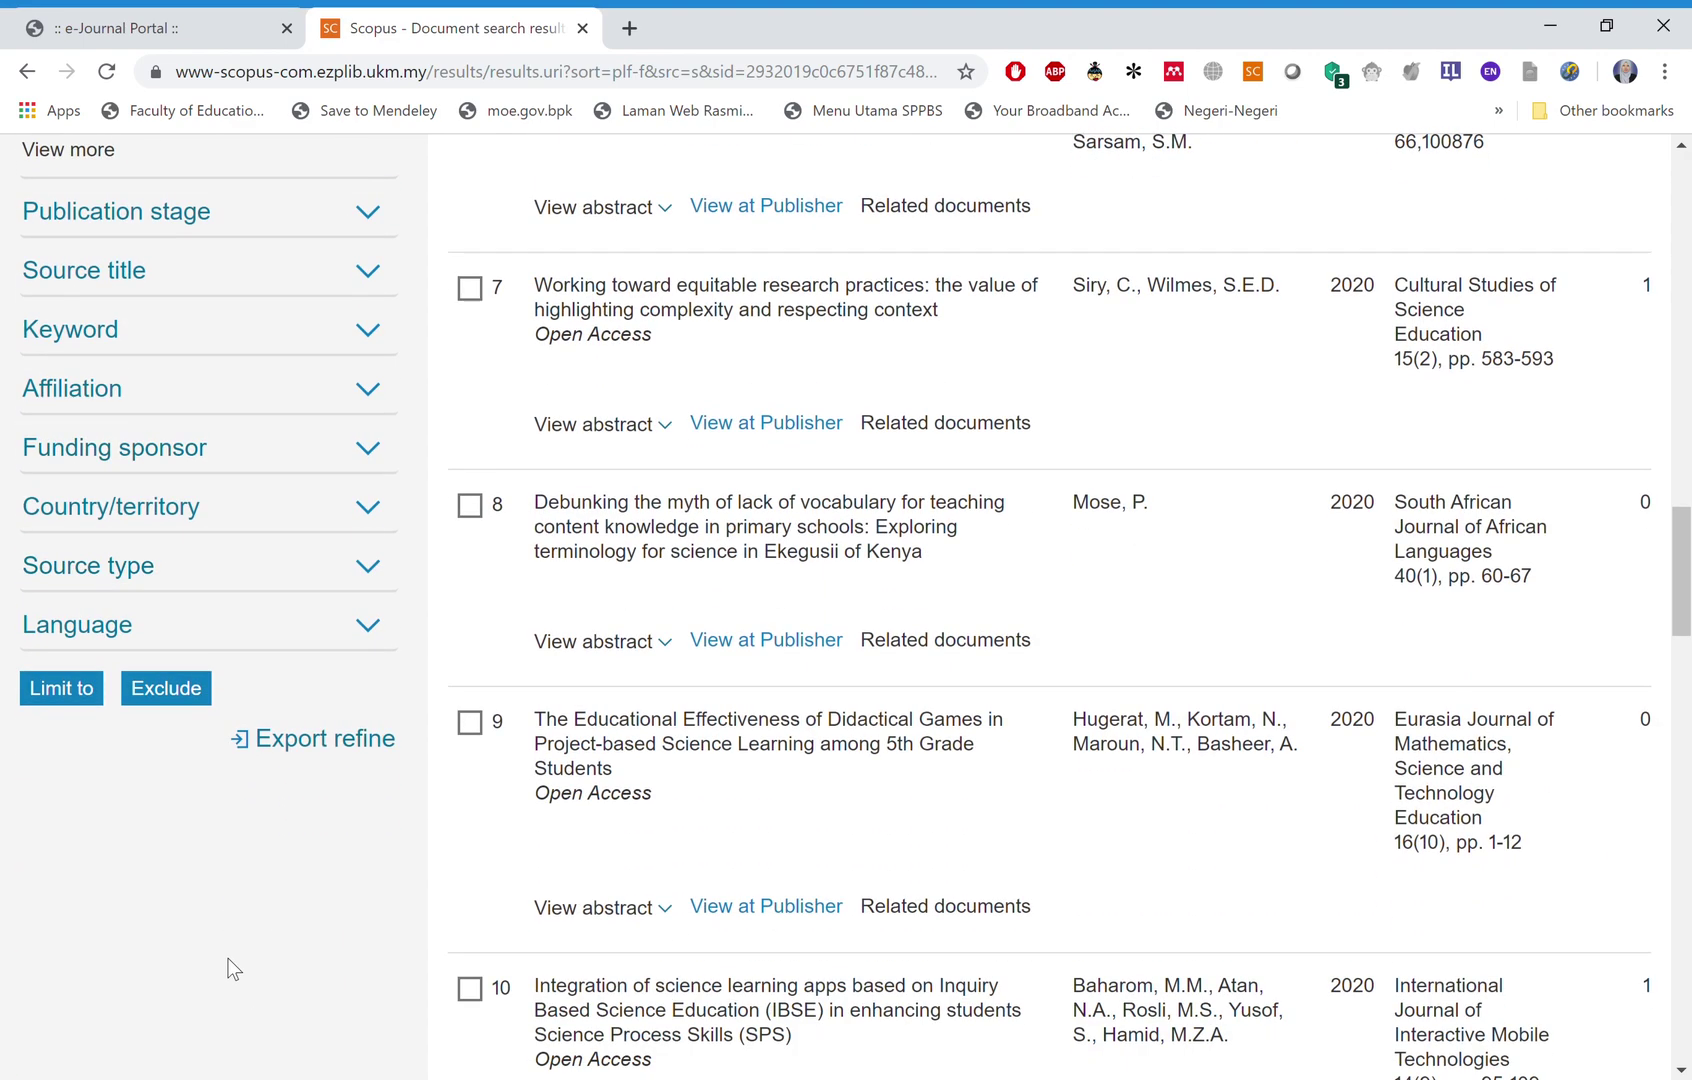
left_click(368, 627)
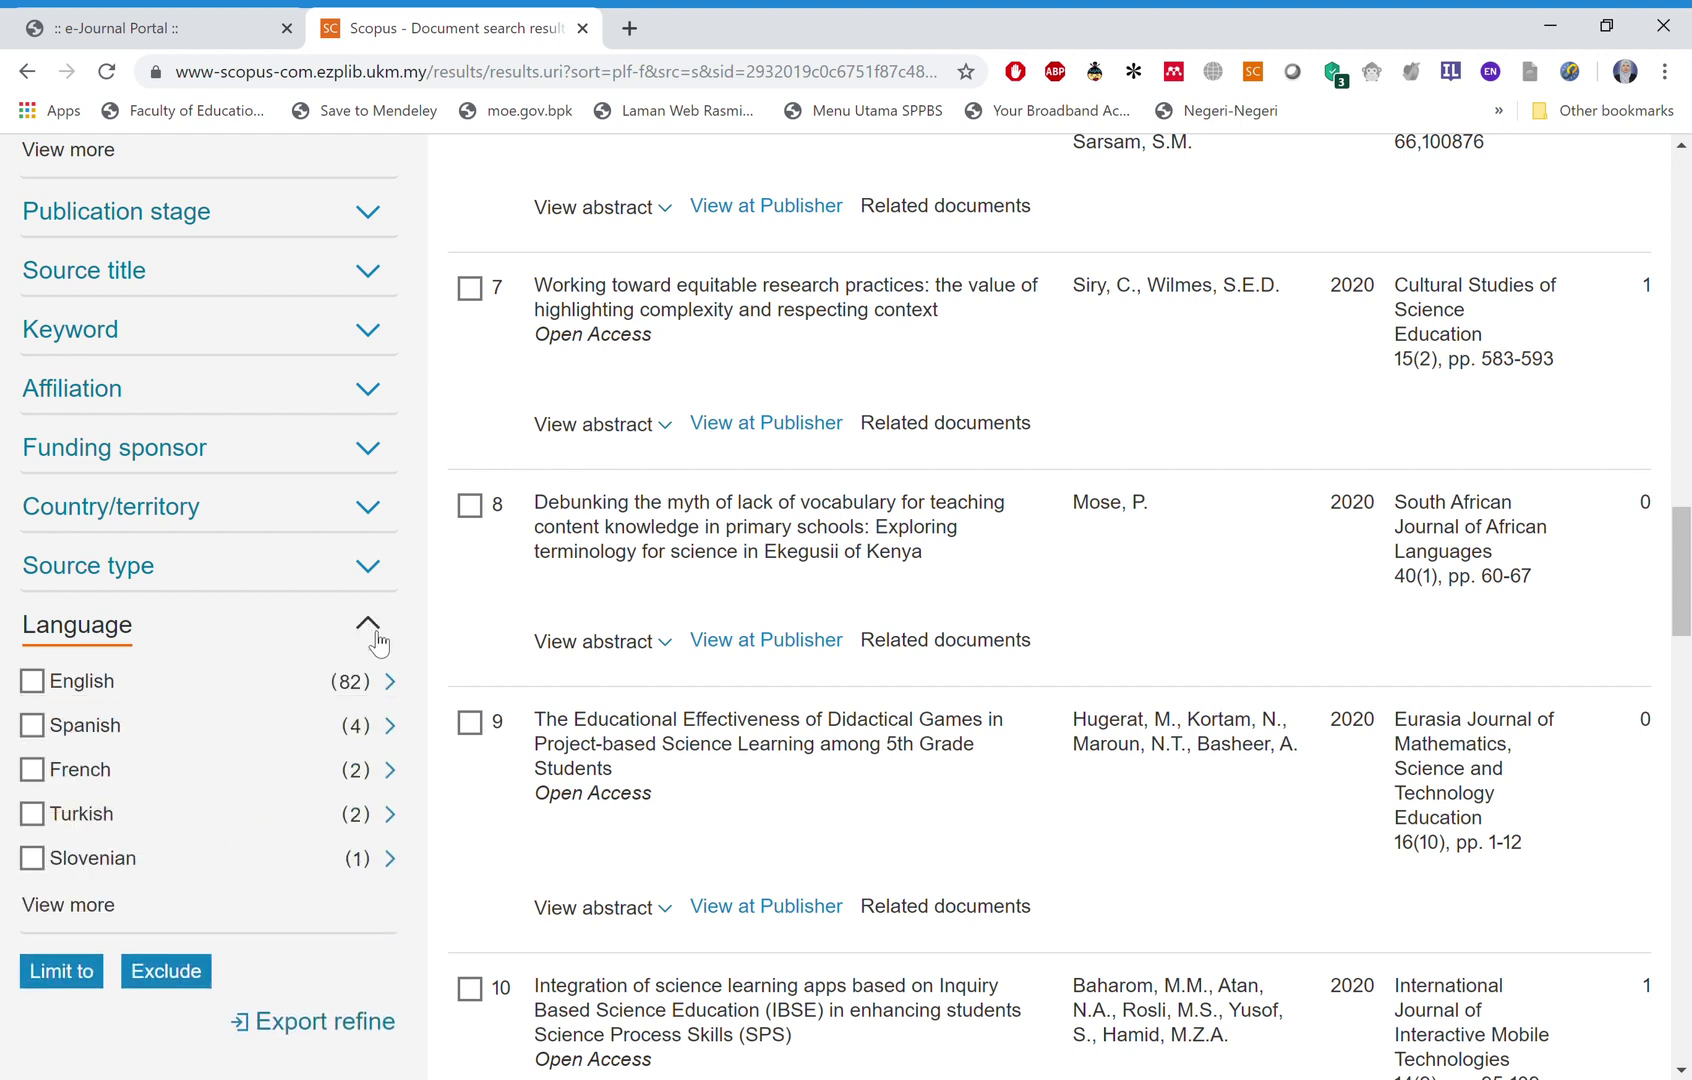
left_click(33, 682)
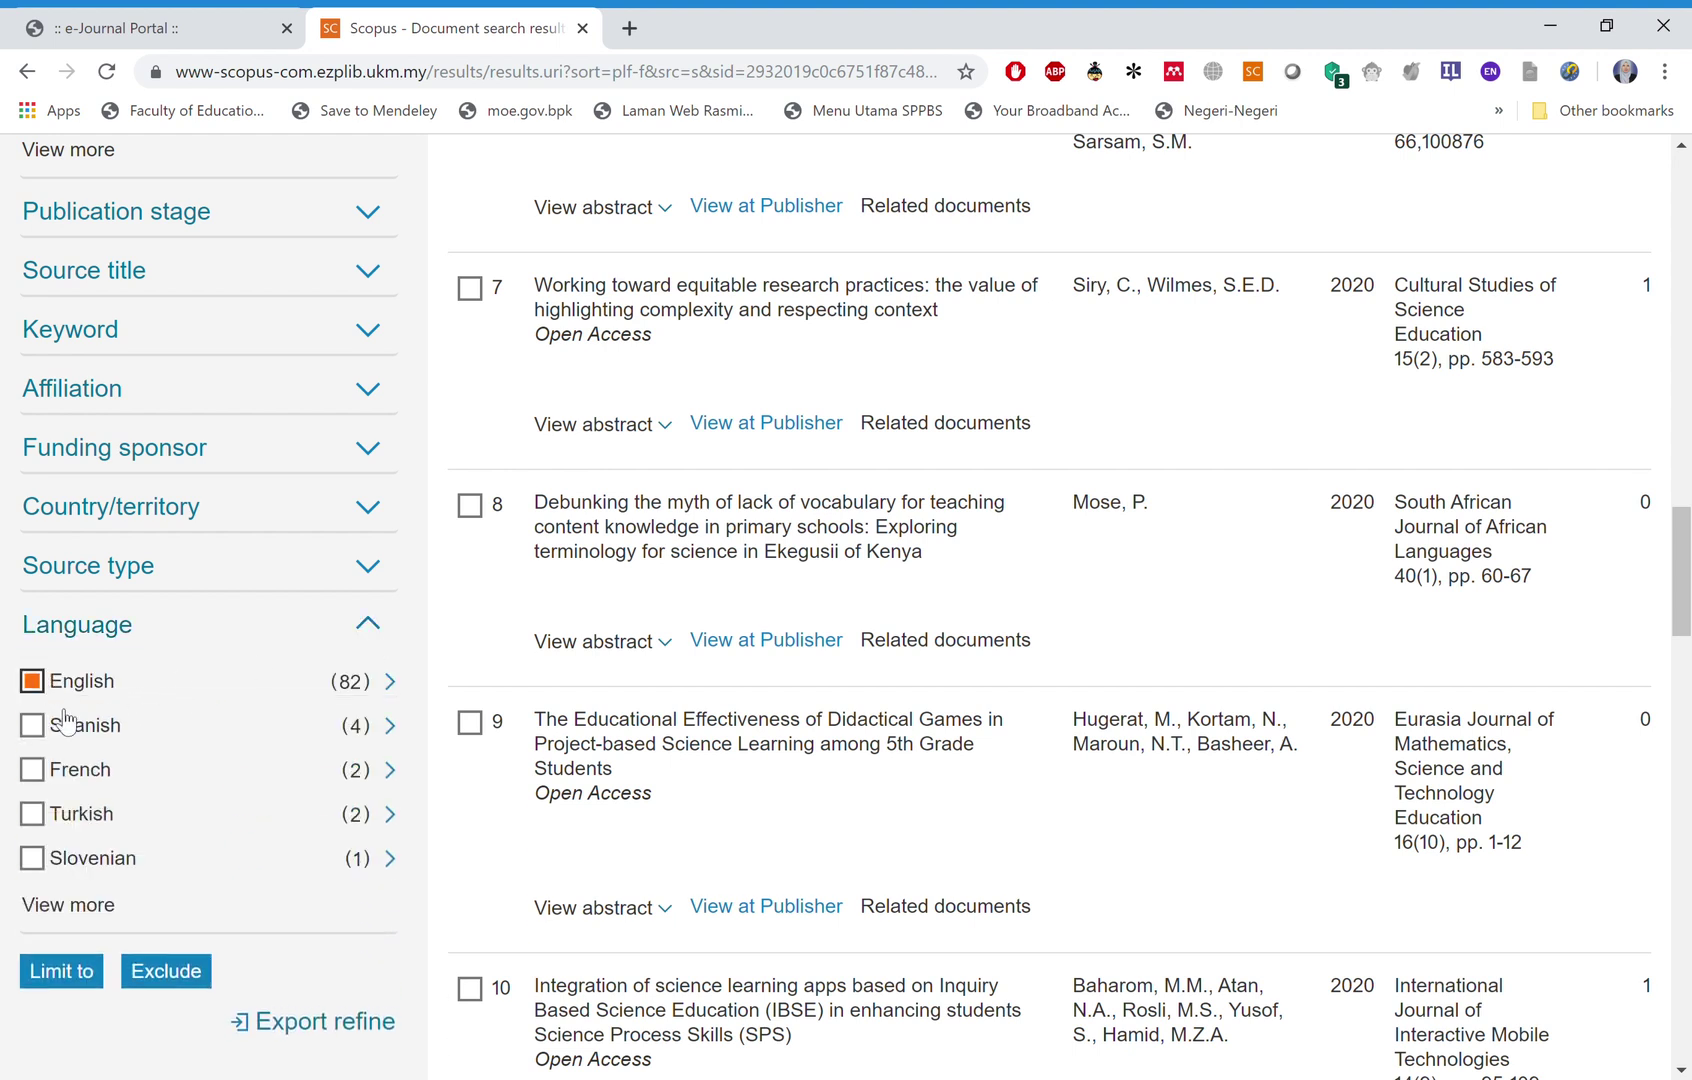
left_click(62, 975)
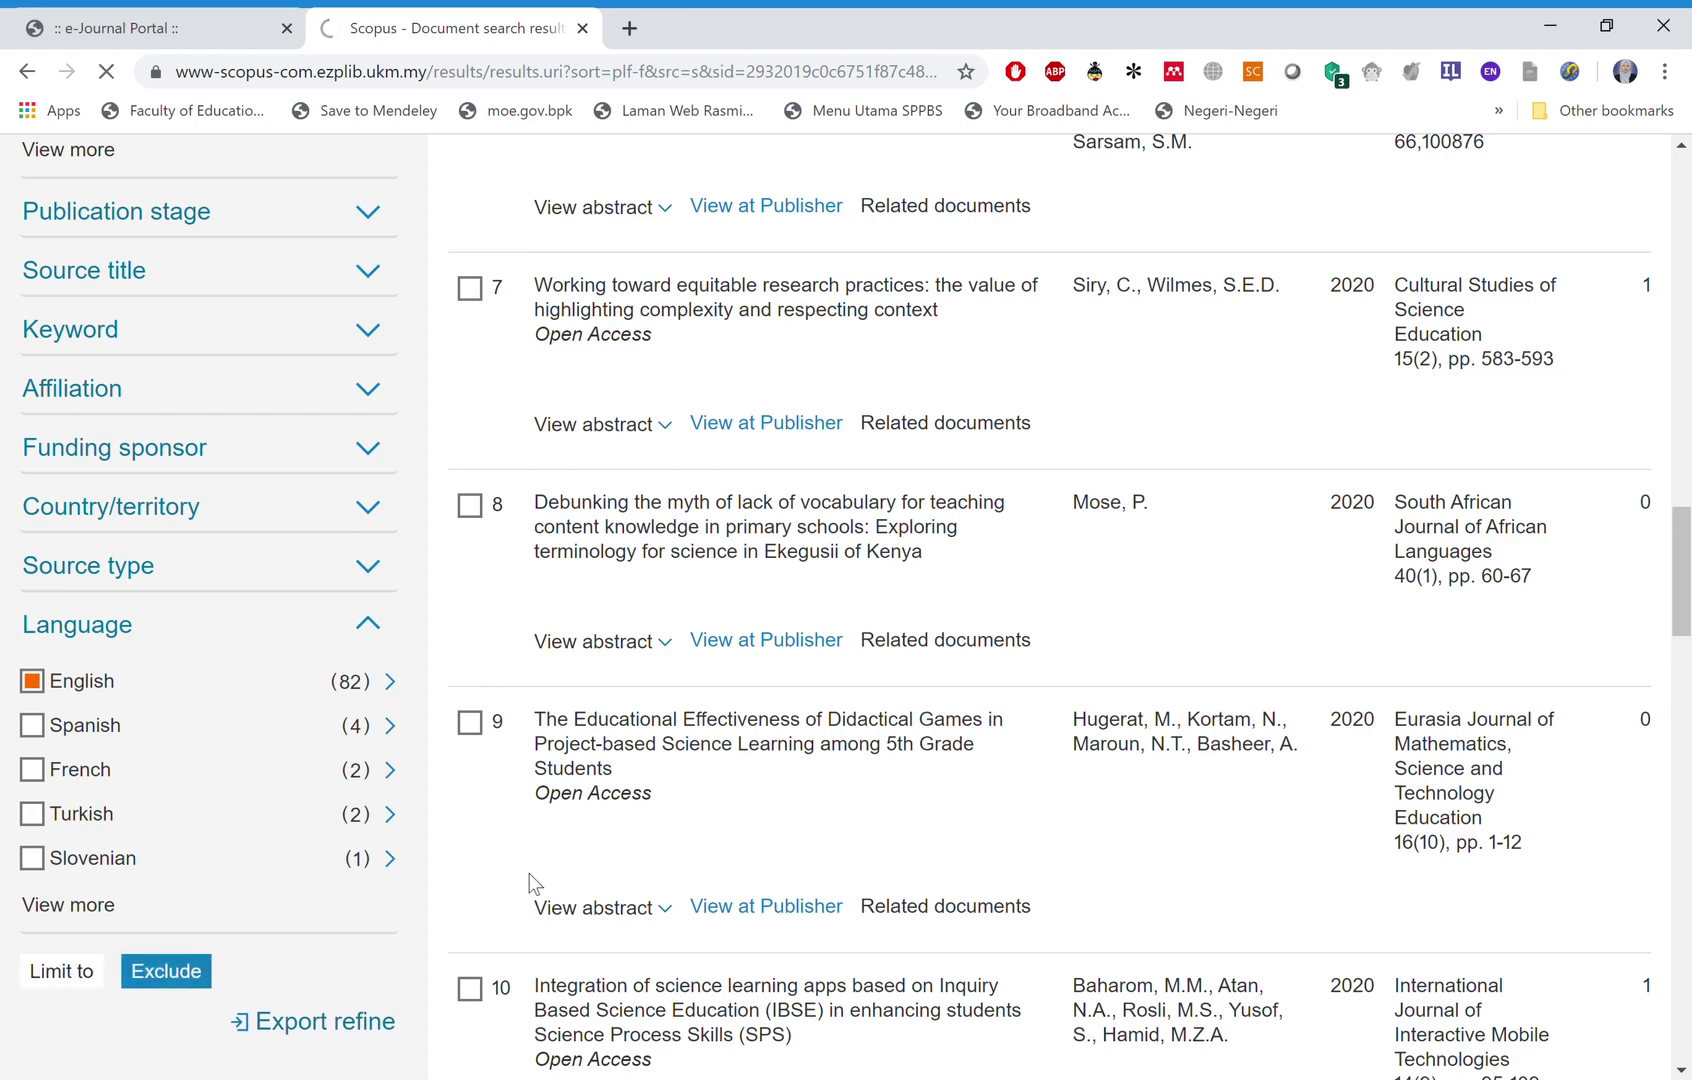
Highlight and review the full query string above the results, including the limits added by the filters.
scroll(538, 886, "up", 15)
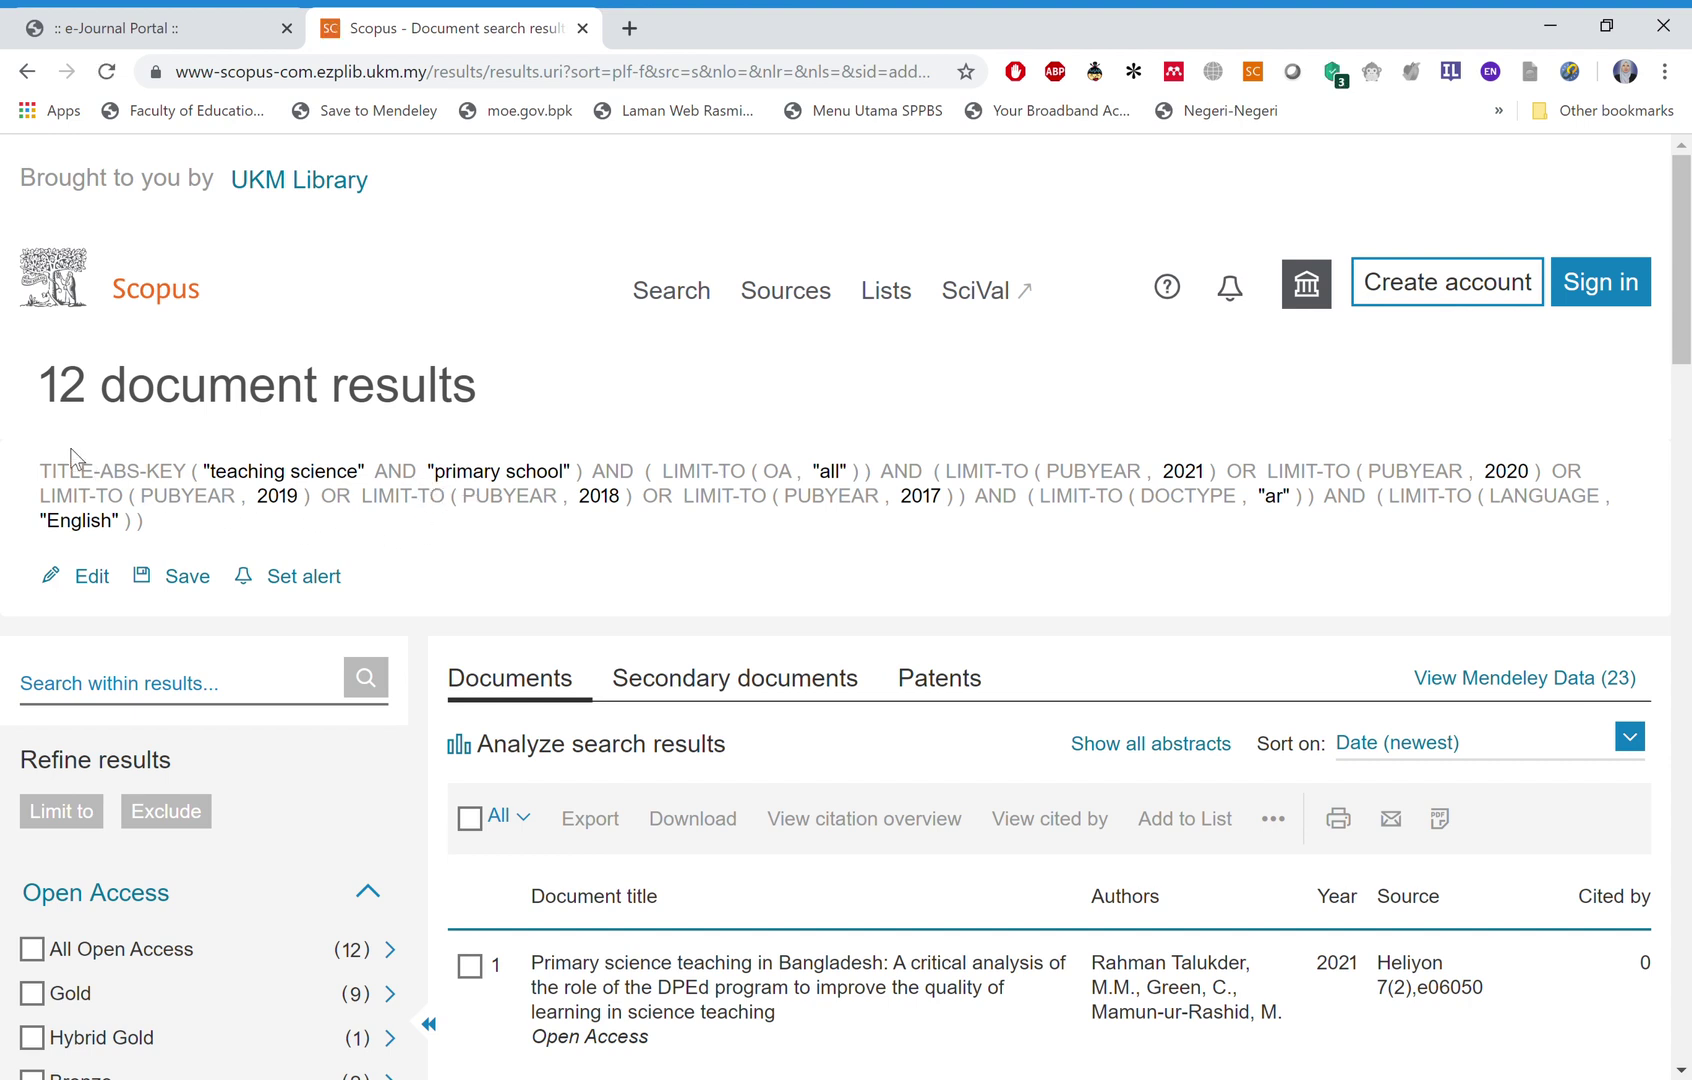
left_click_drag(57, 483, 155, 533)
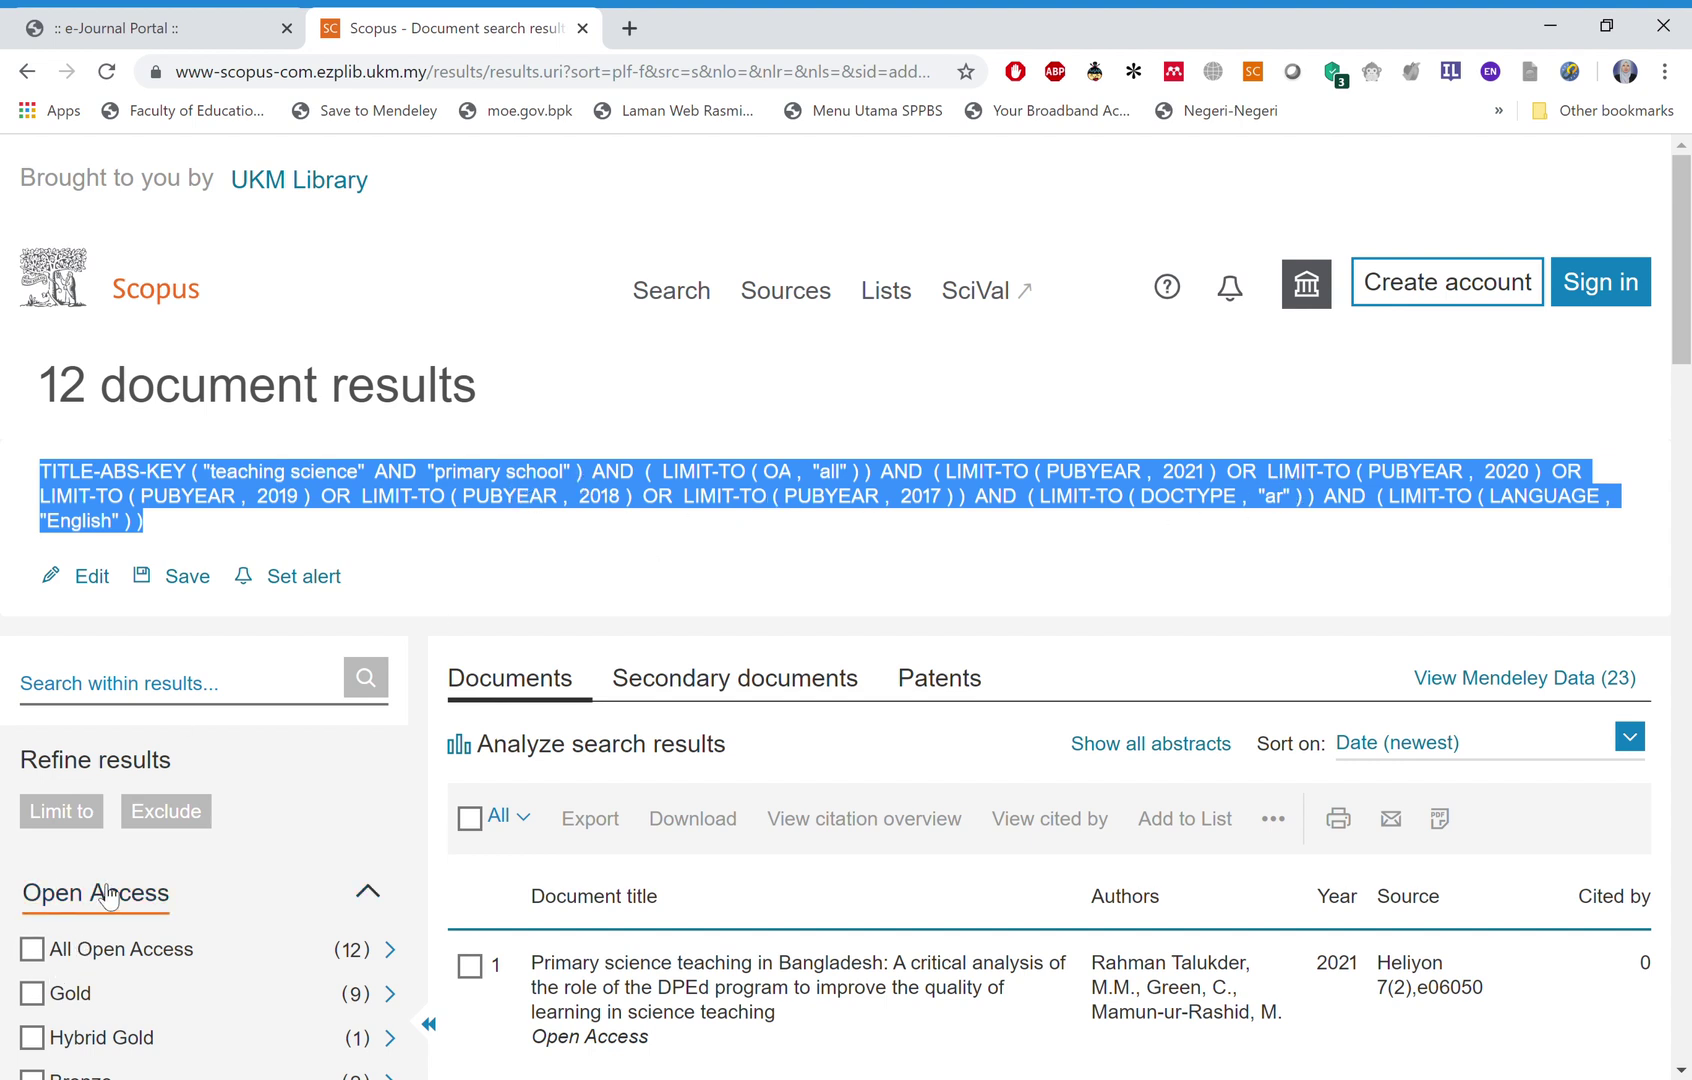
left_click(485, 557)
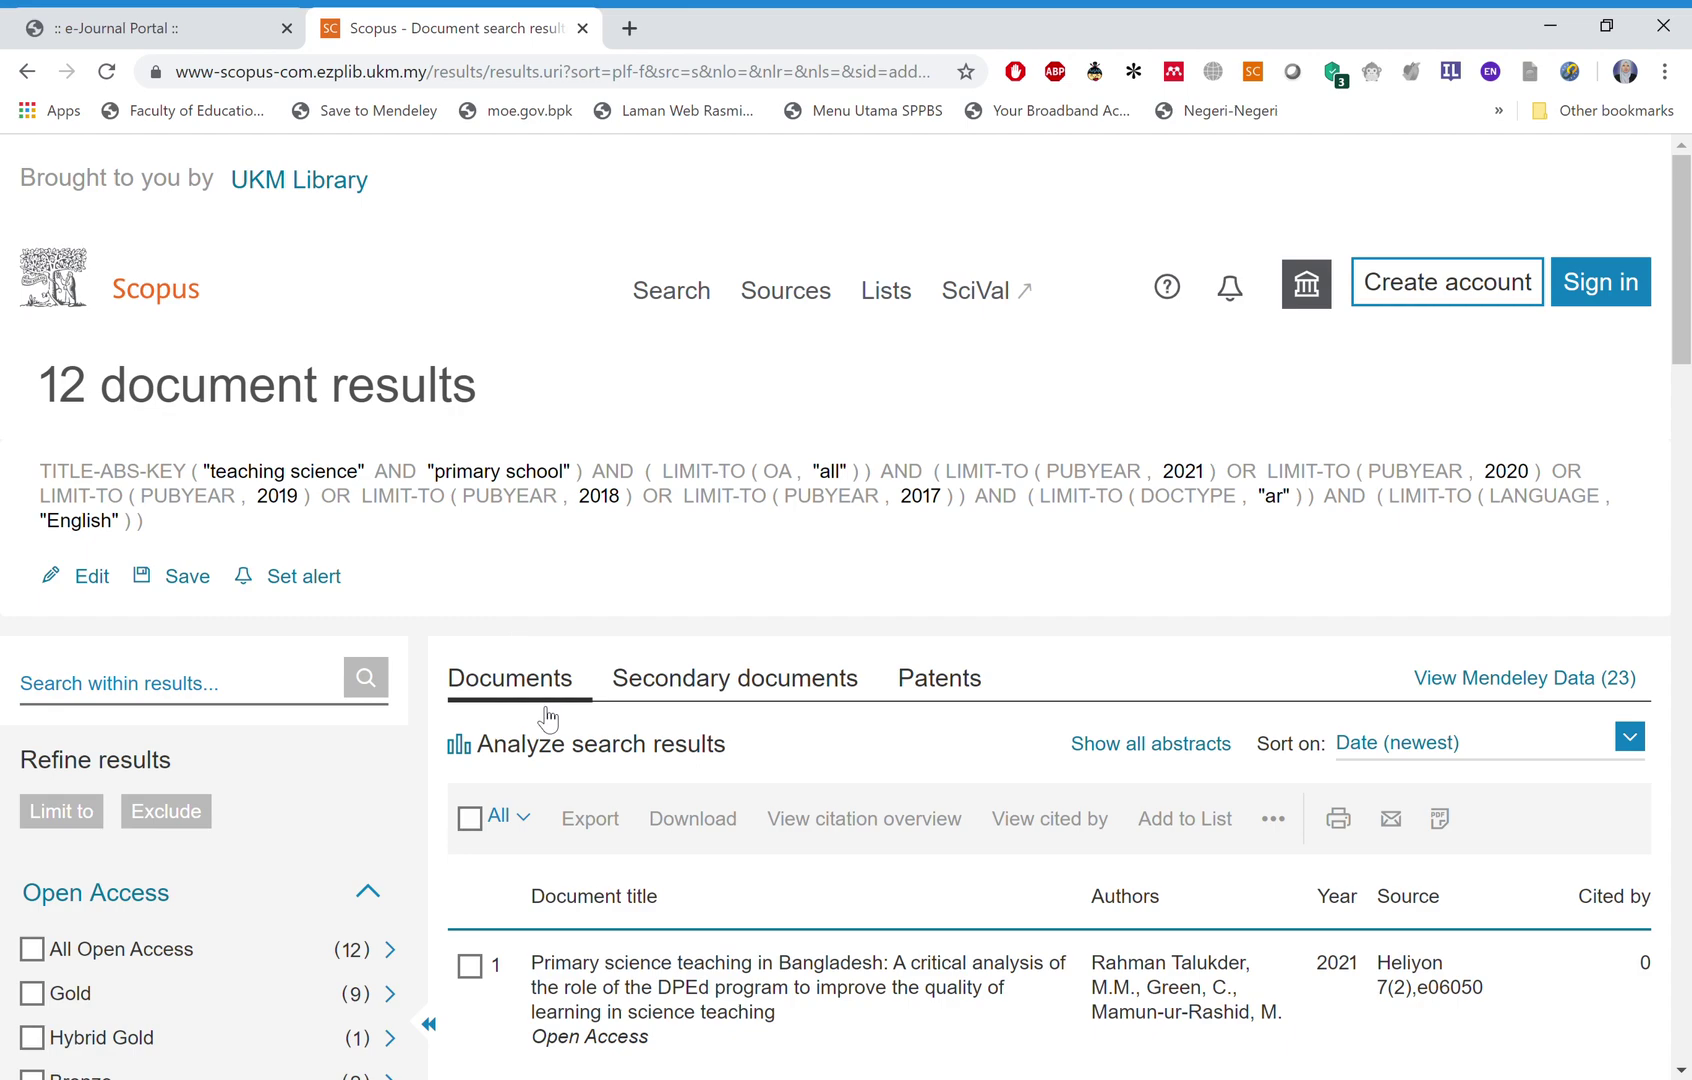
Look through the titles, years and sources of the limited results for documents relevant to teaching science in primary schools.
scroll(565, 806, "down", 3)
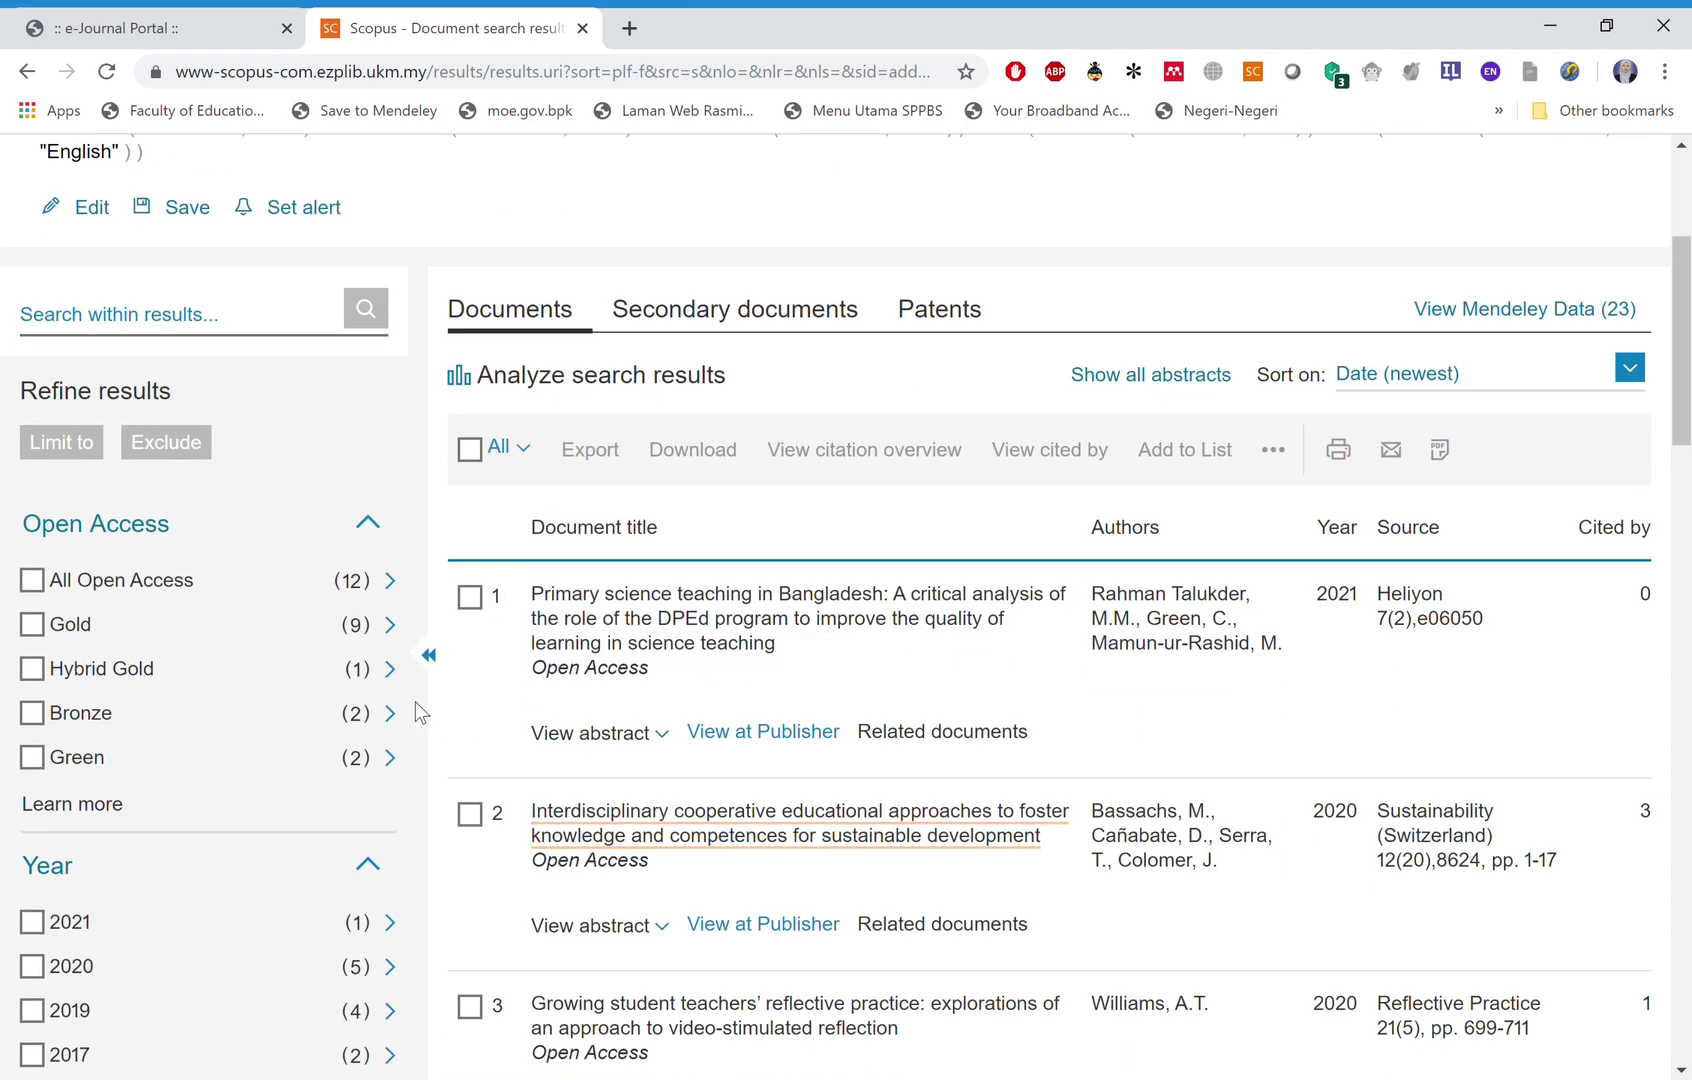
scroll(148, 945, "down", 4)
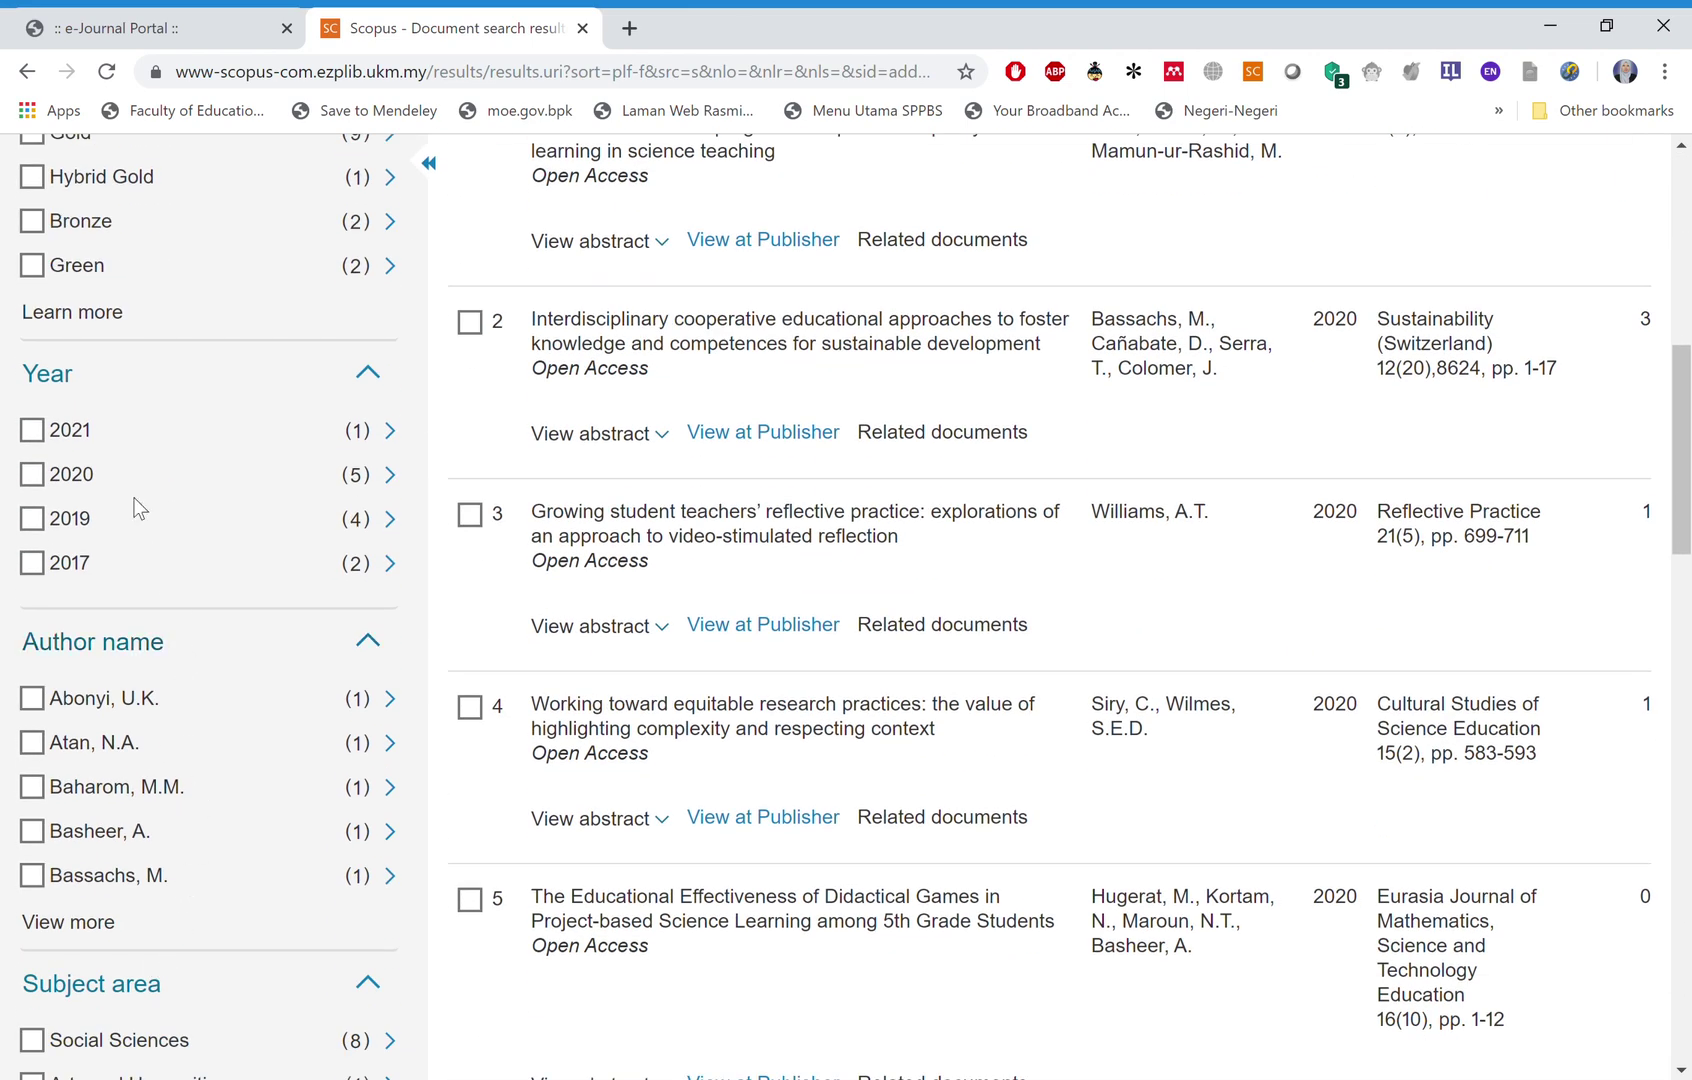
scroll(175, 584, "up", 1)
scroll(193, 612, "down", 1)
scroll(236, 860, "down", 1)
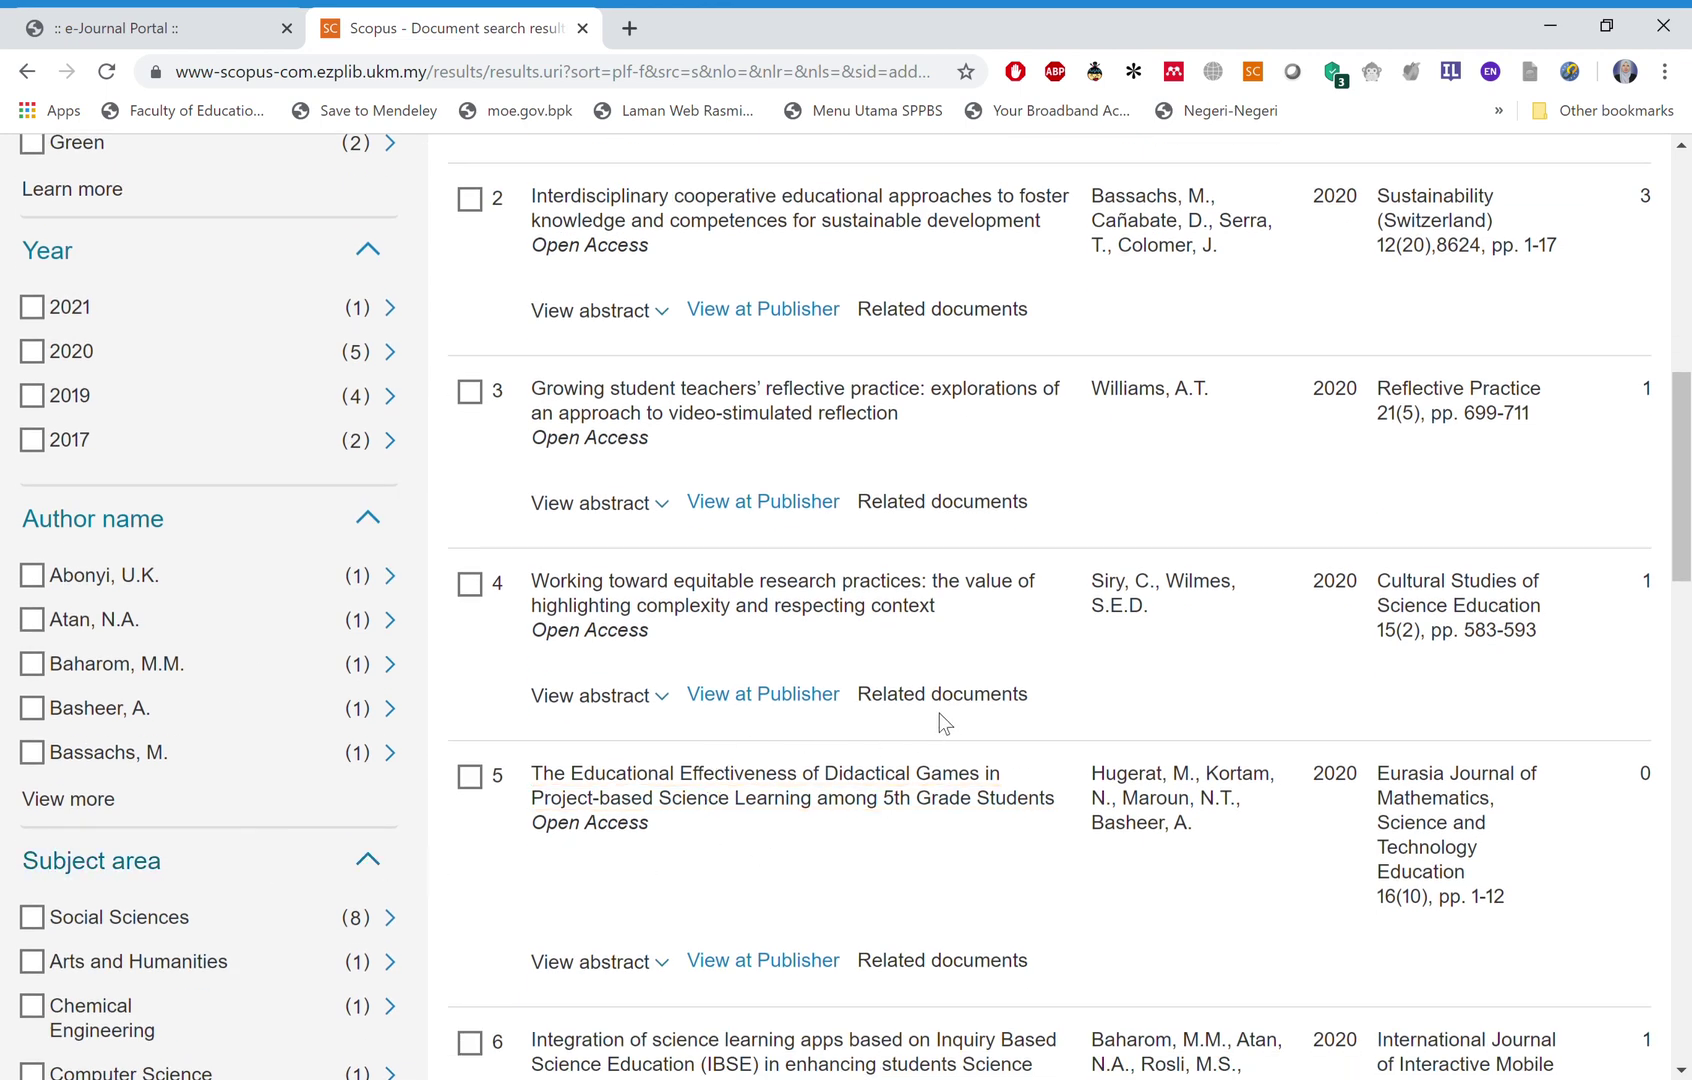
scroll(943, 718, "up", 3)
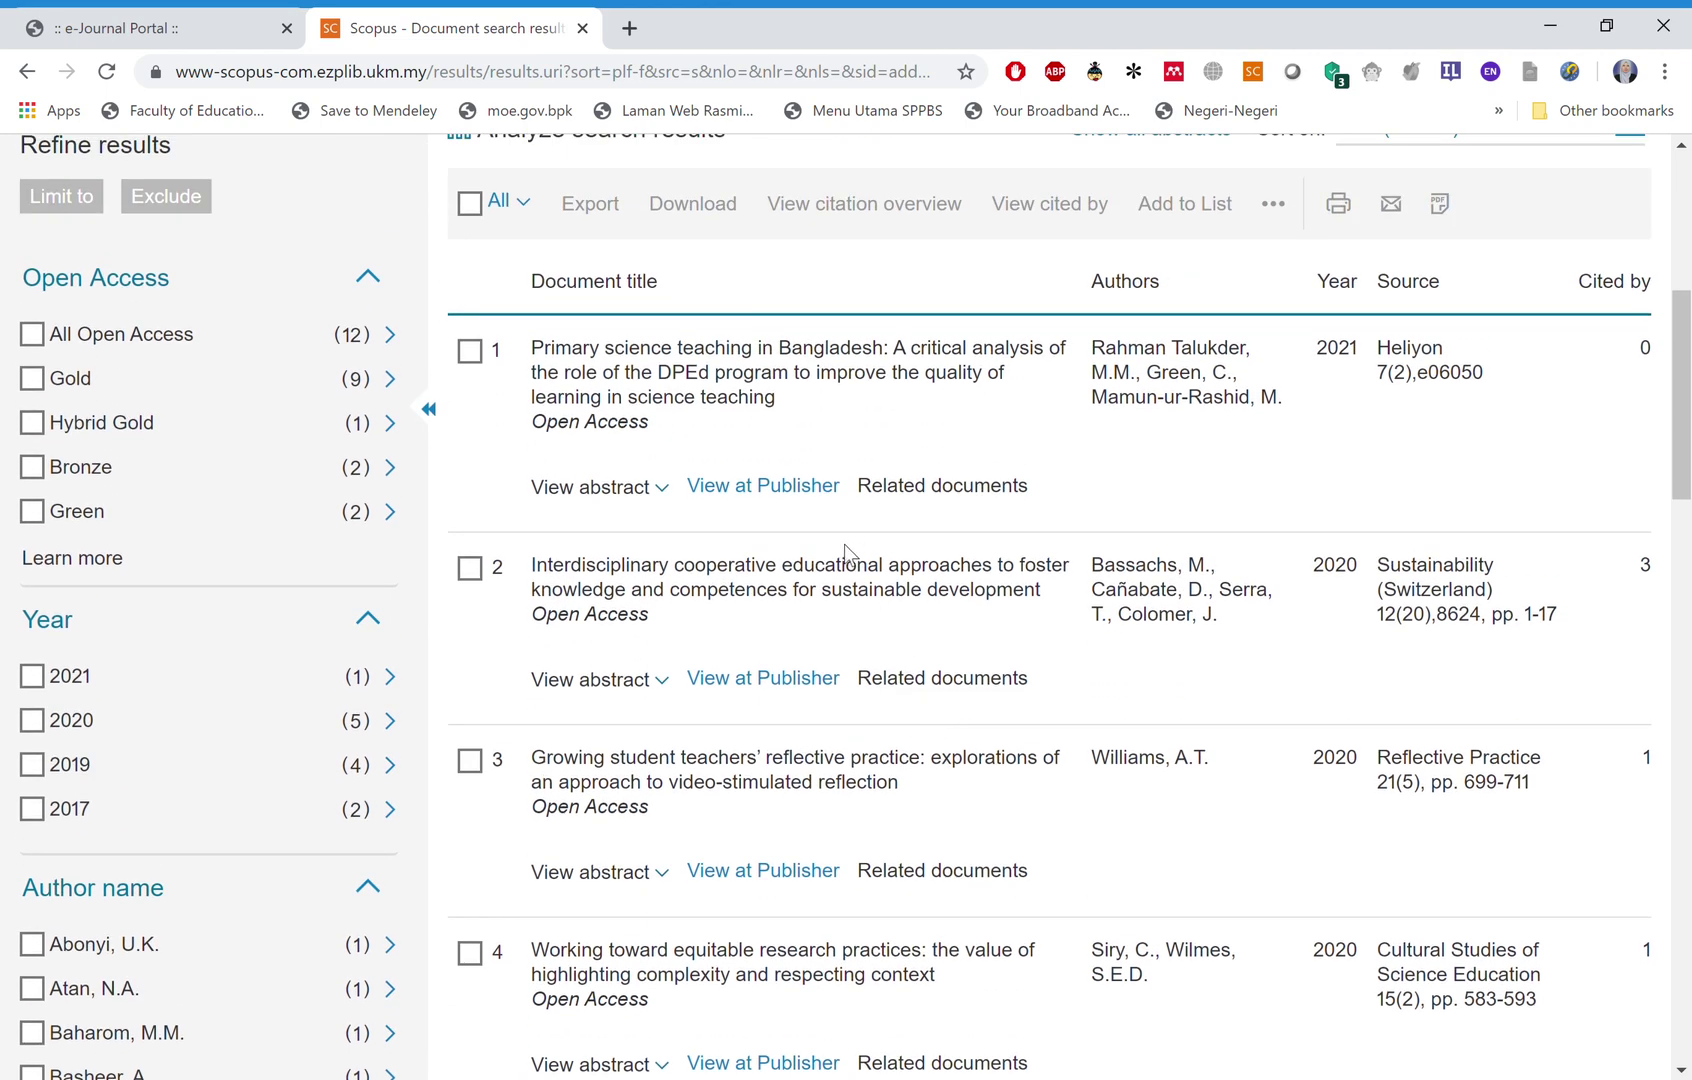
scroll(812, 600, "down", 3)
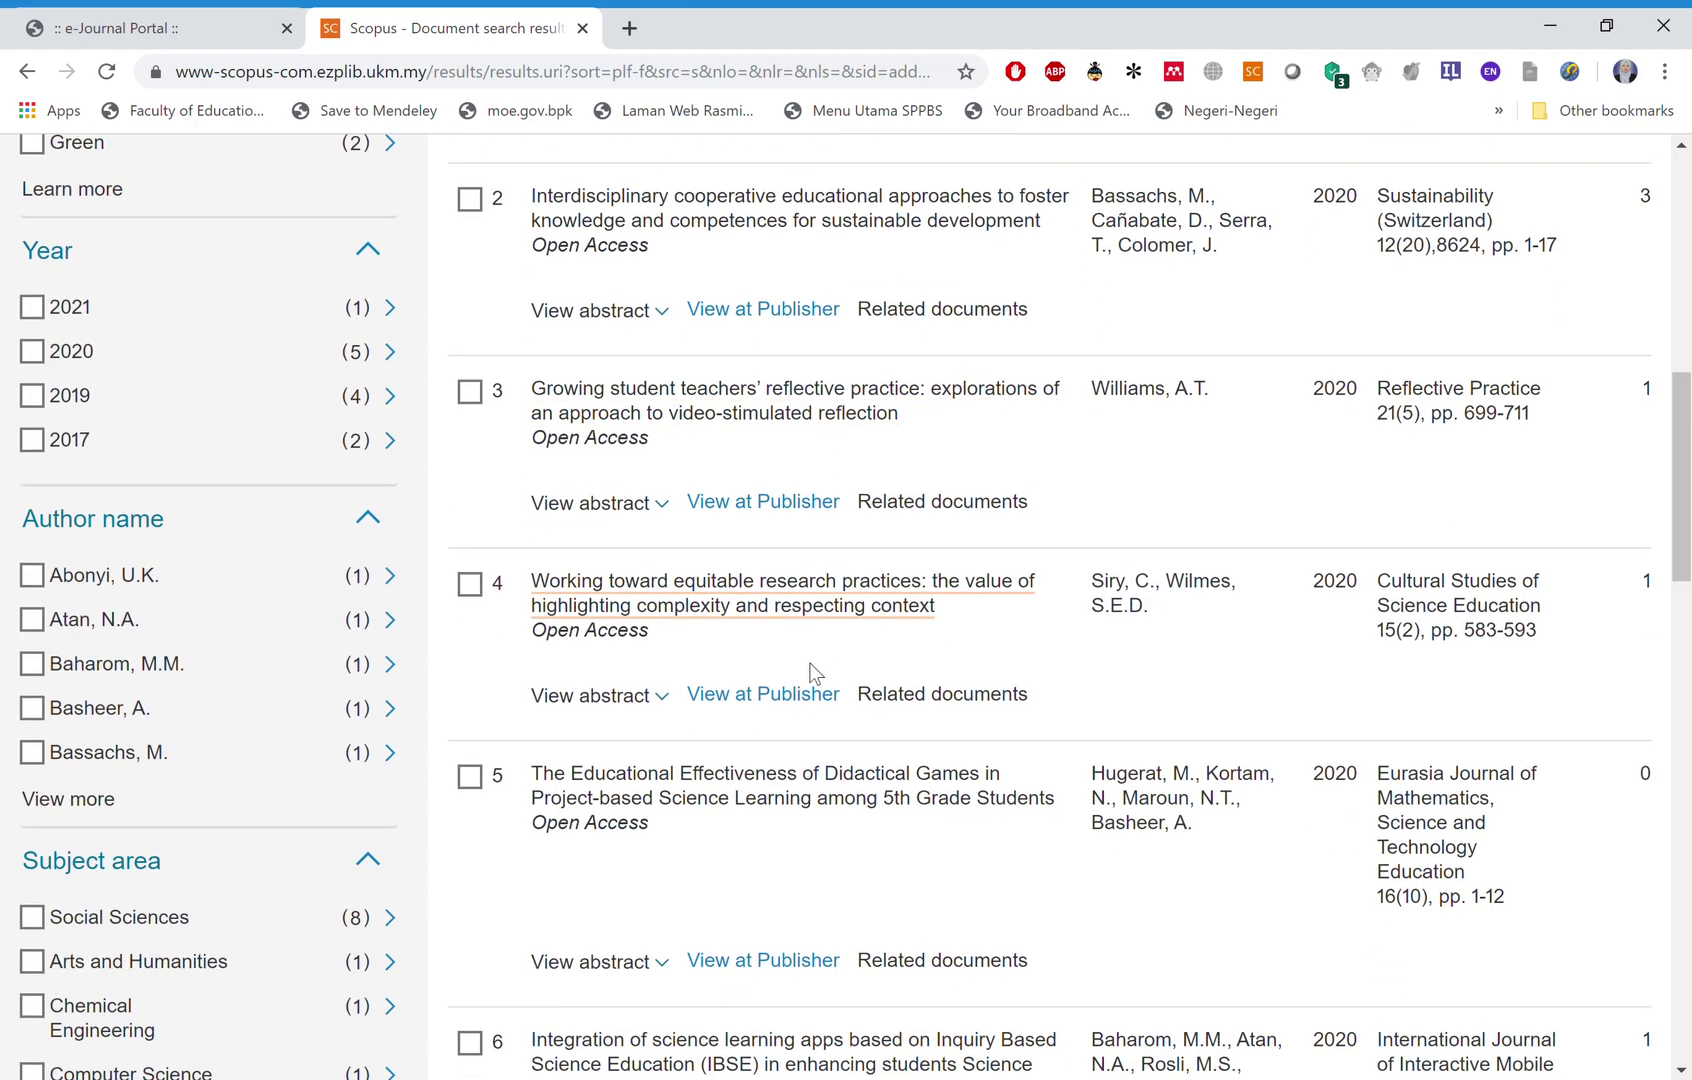
scroll(803, 850, "down", 4)
scroll(806, 859, "down", 2)
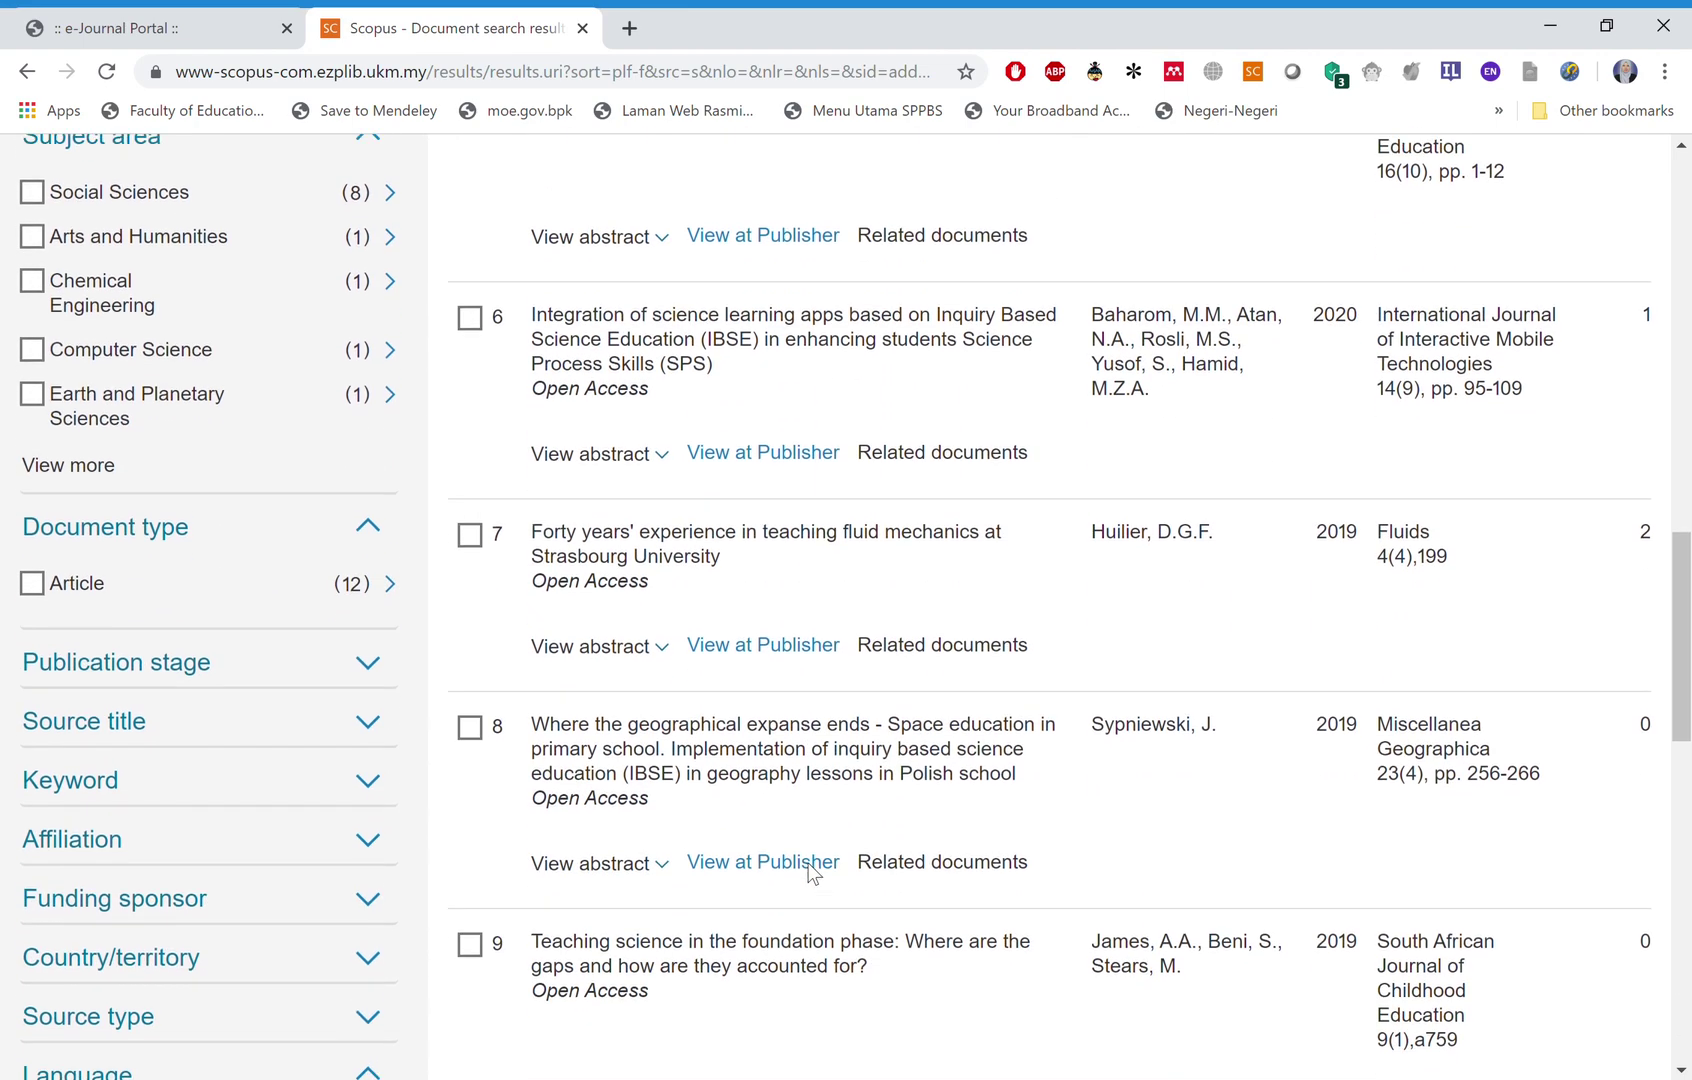
scroll(816, 862, "down", 5)
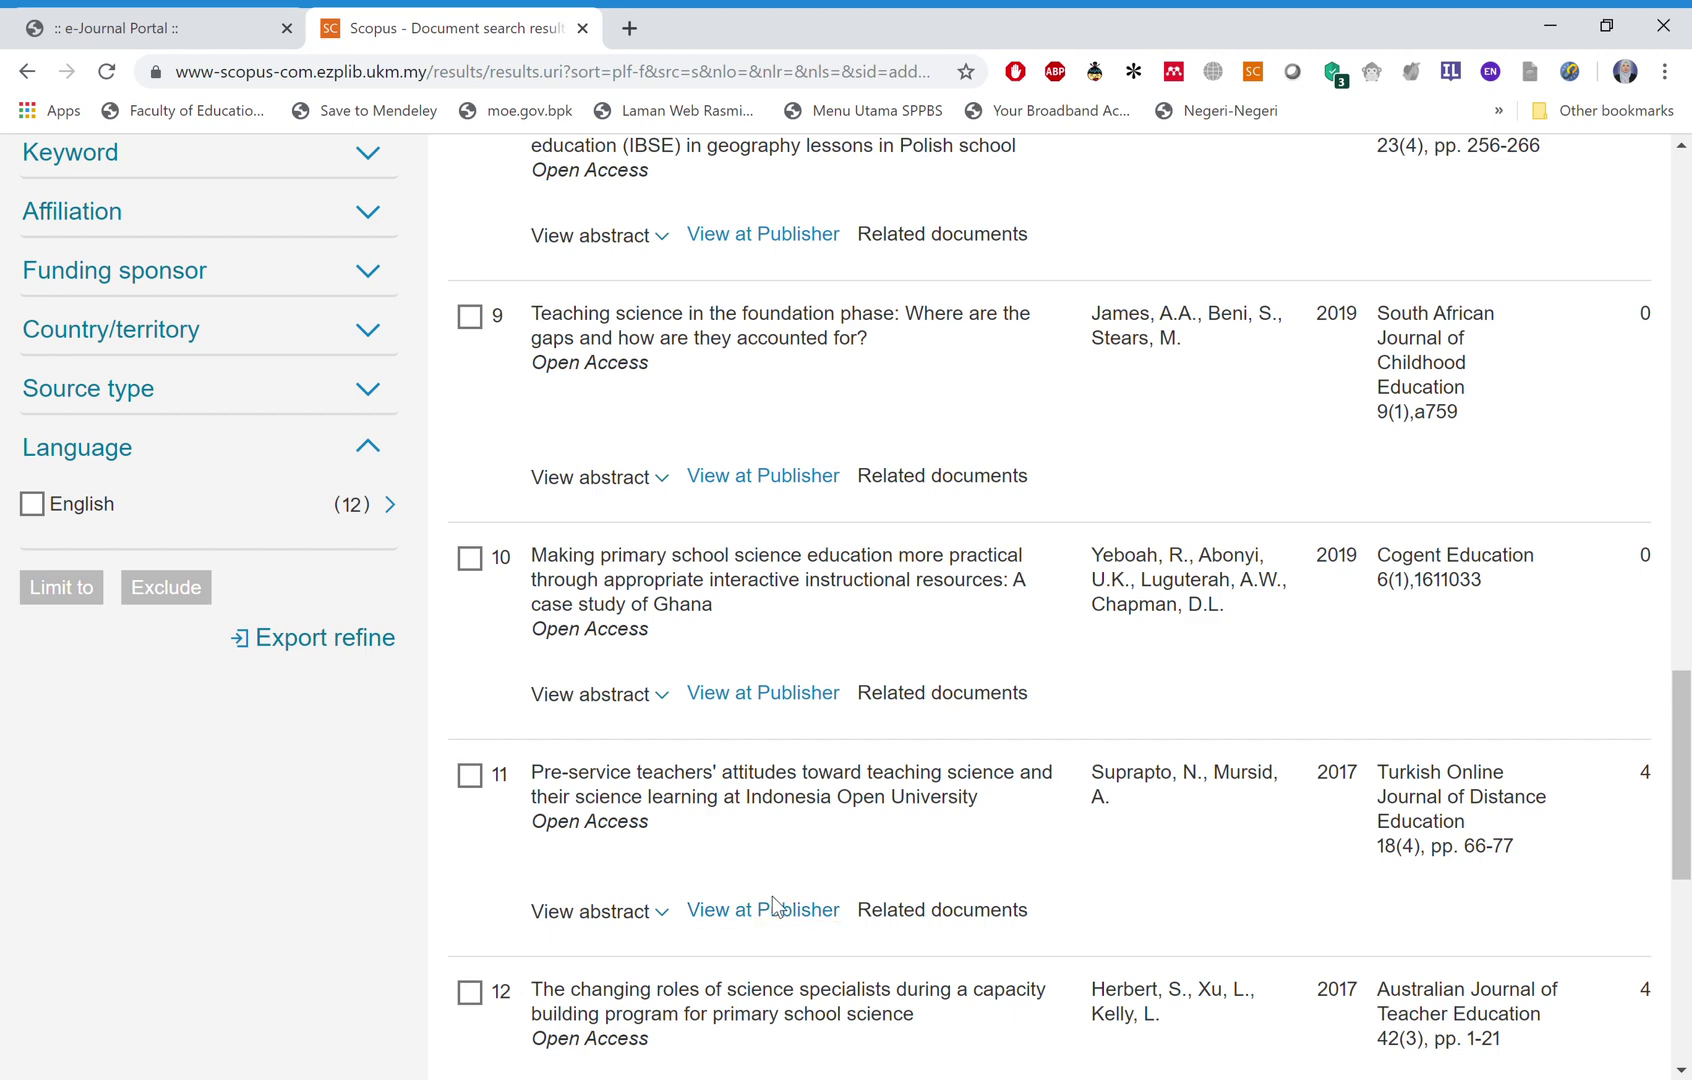
scroll(772, 896, "up", 6)
scroll(772, 896, "up", 2)
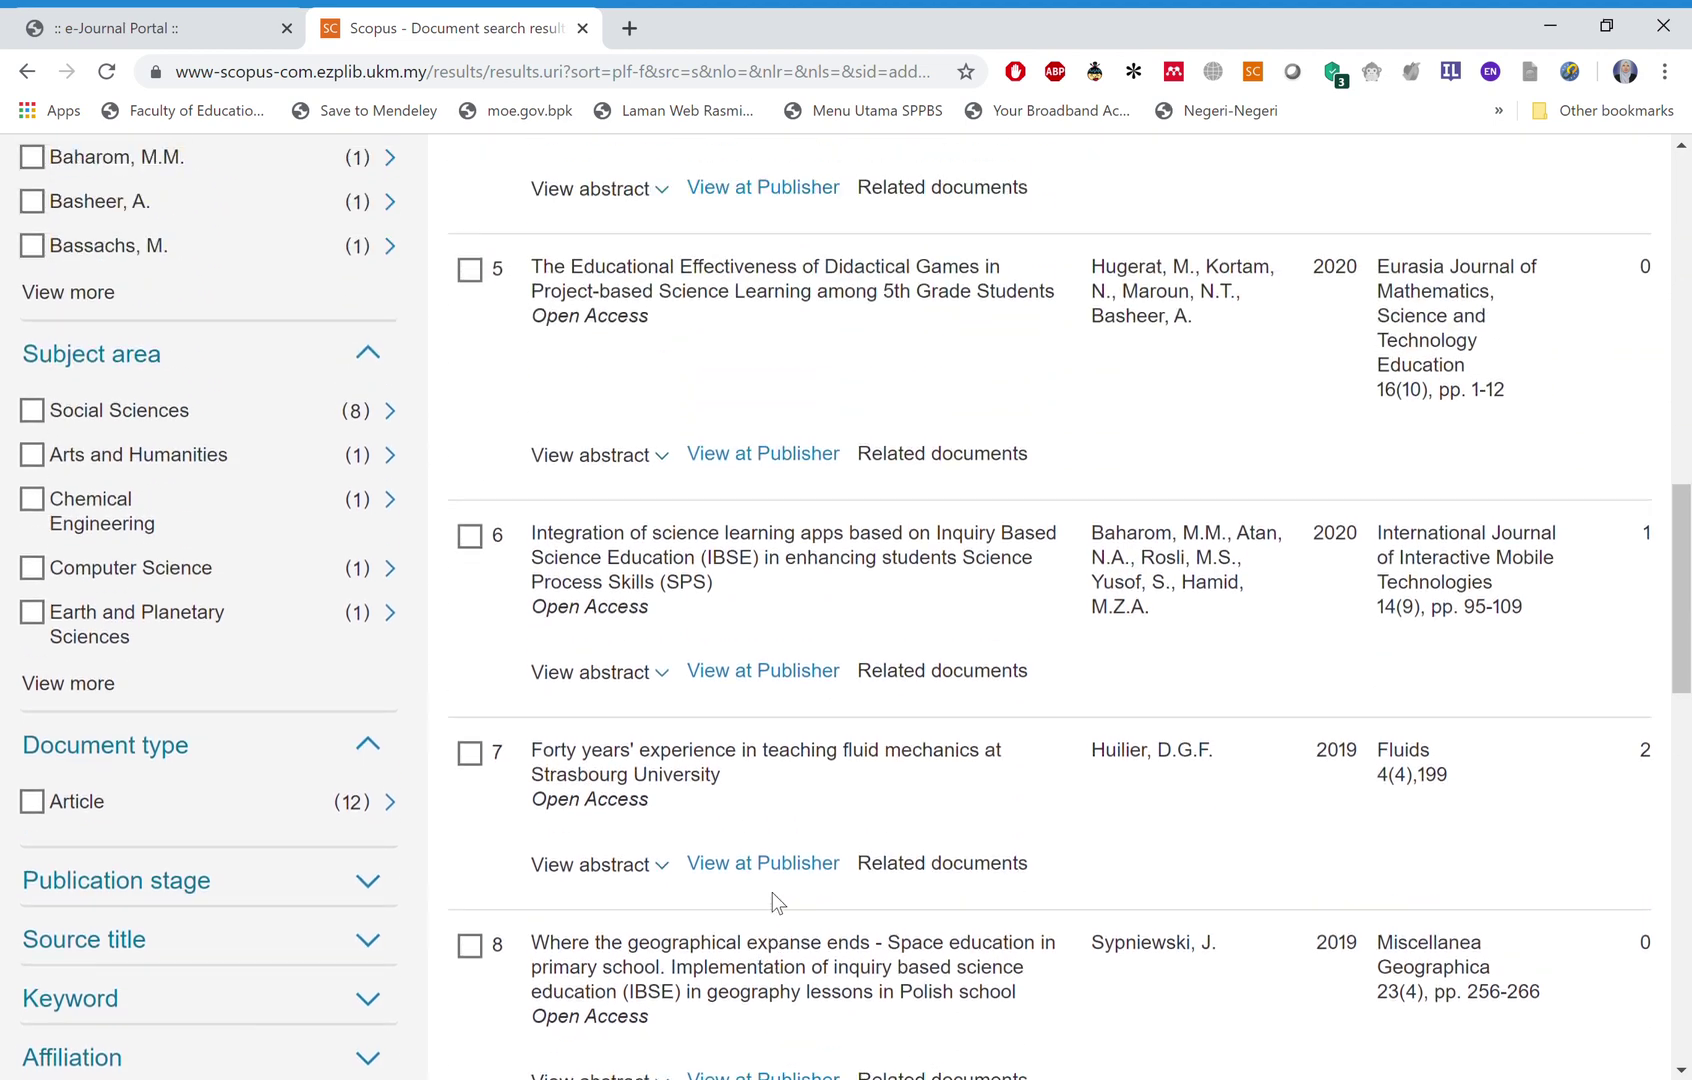
scroll(772, 896, "up", 8)
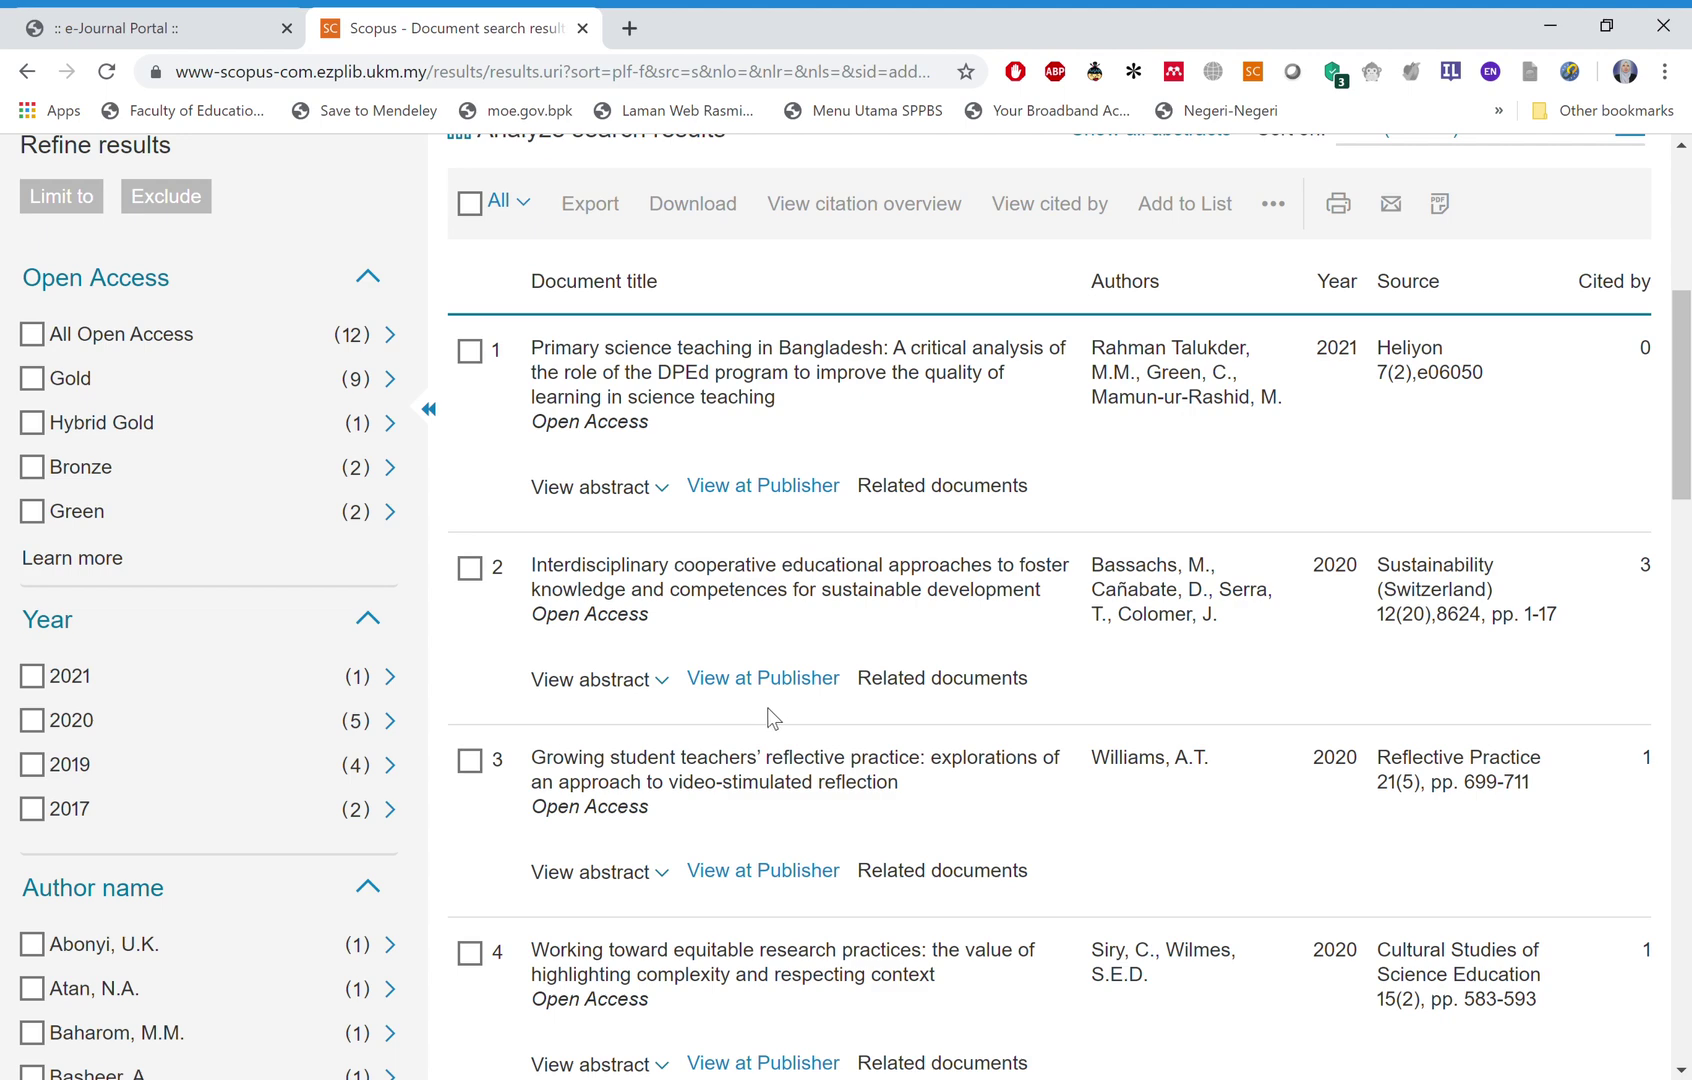
scroll(767, 709, "down", 4)
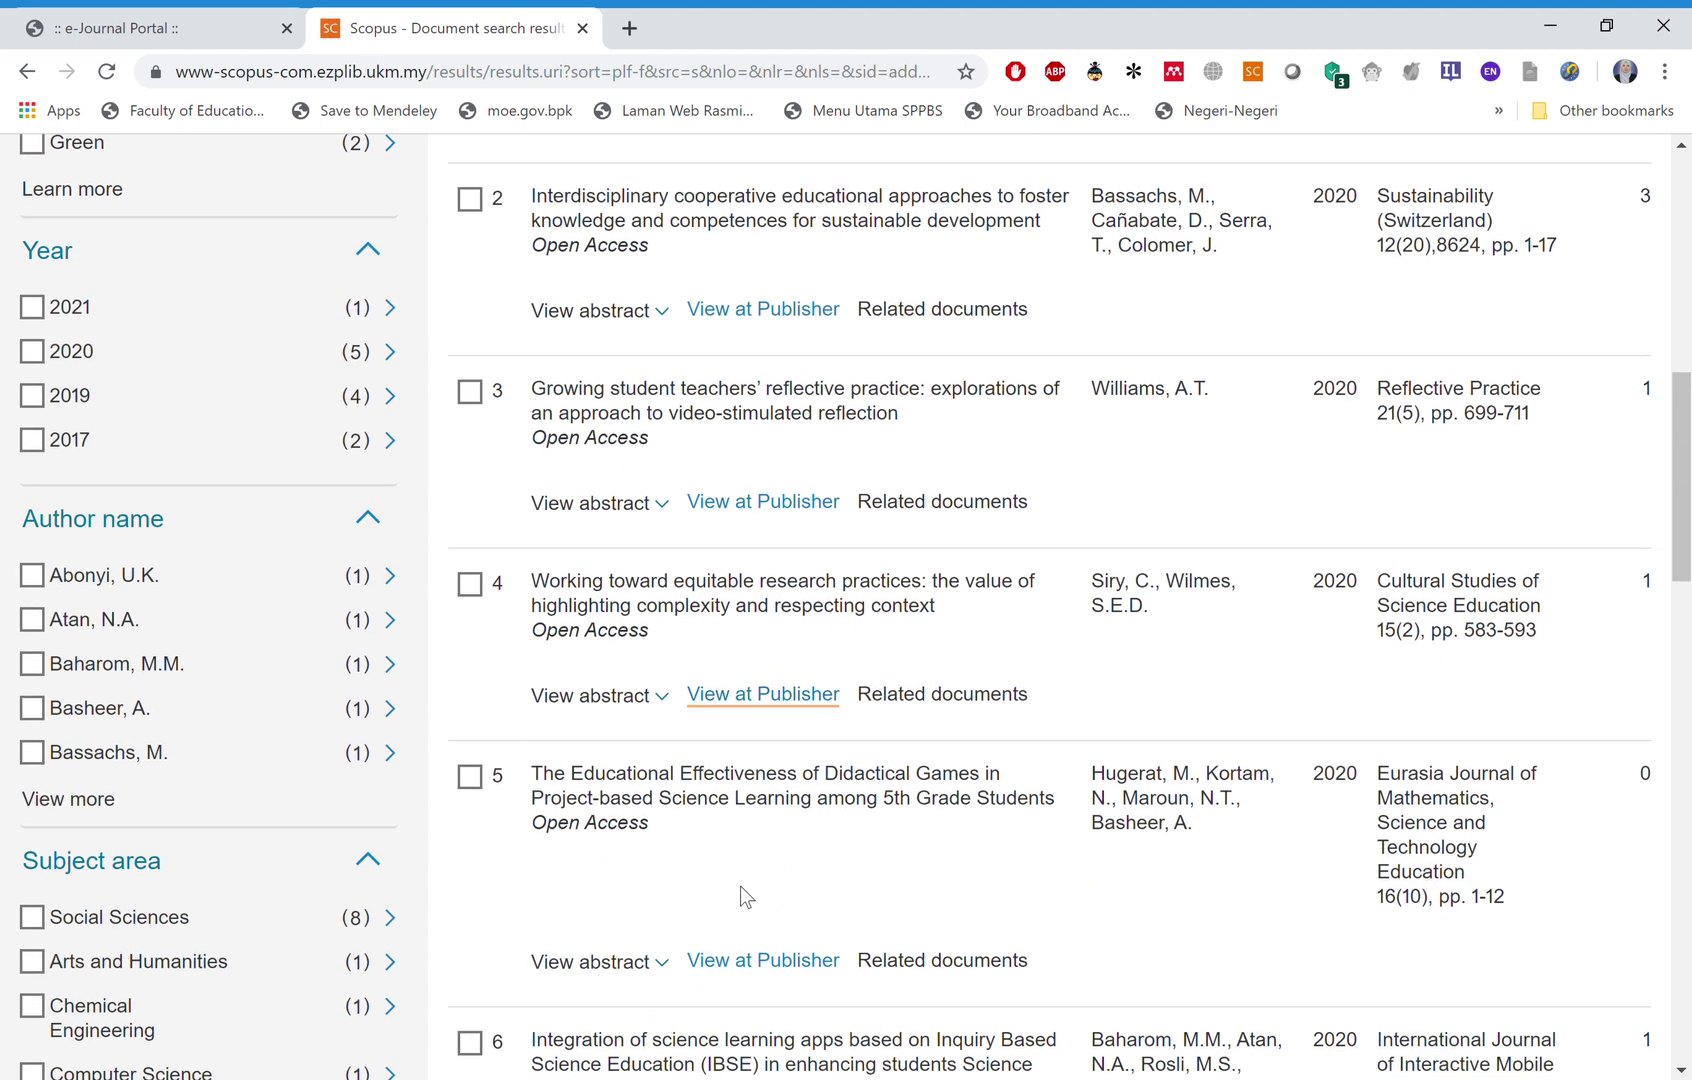
scroll(740, 886, "down", 3)
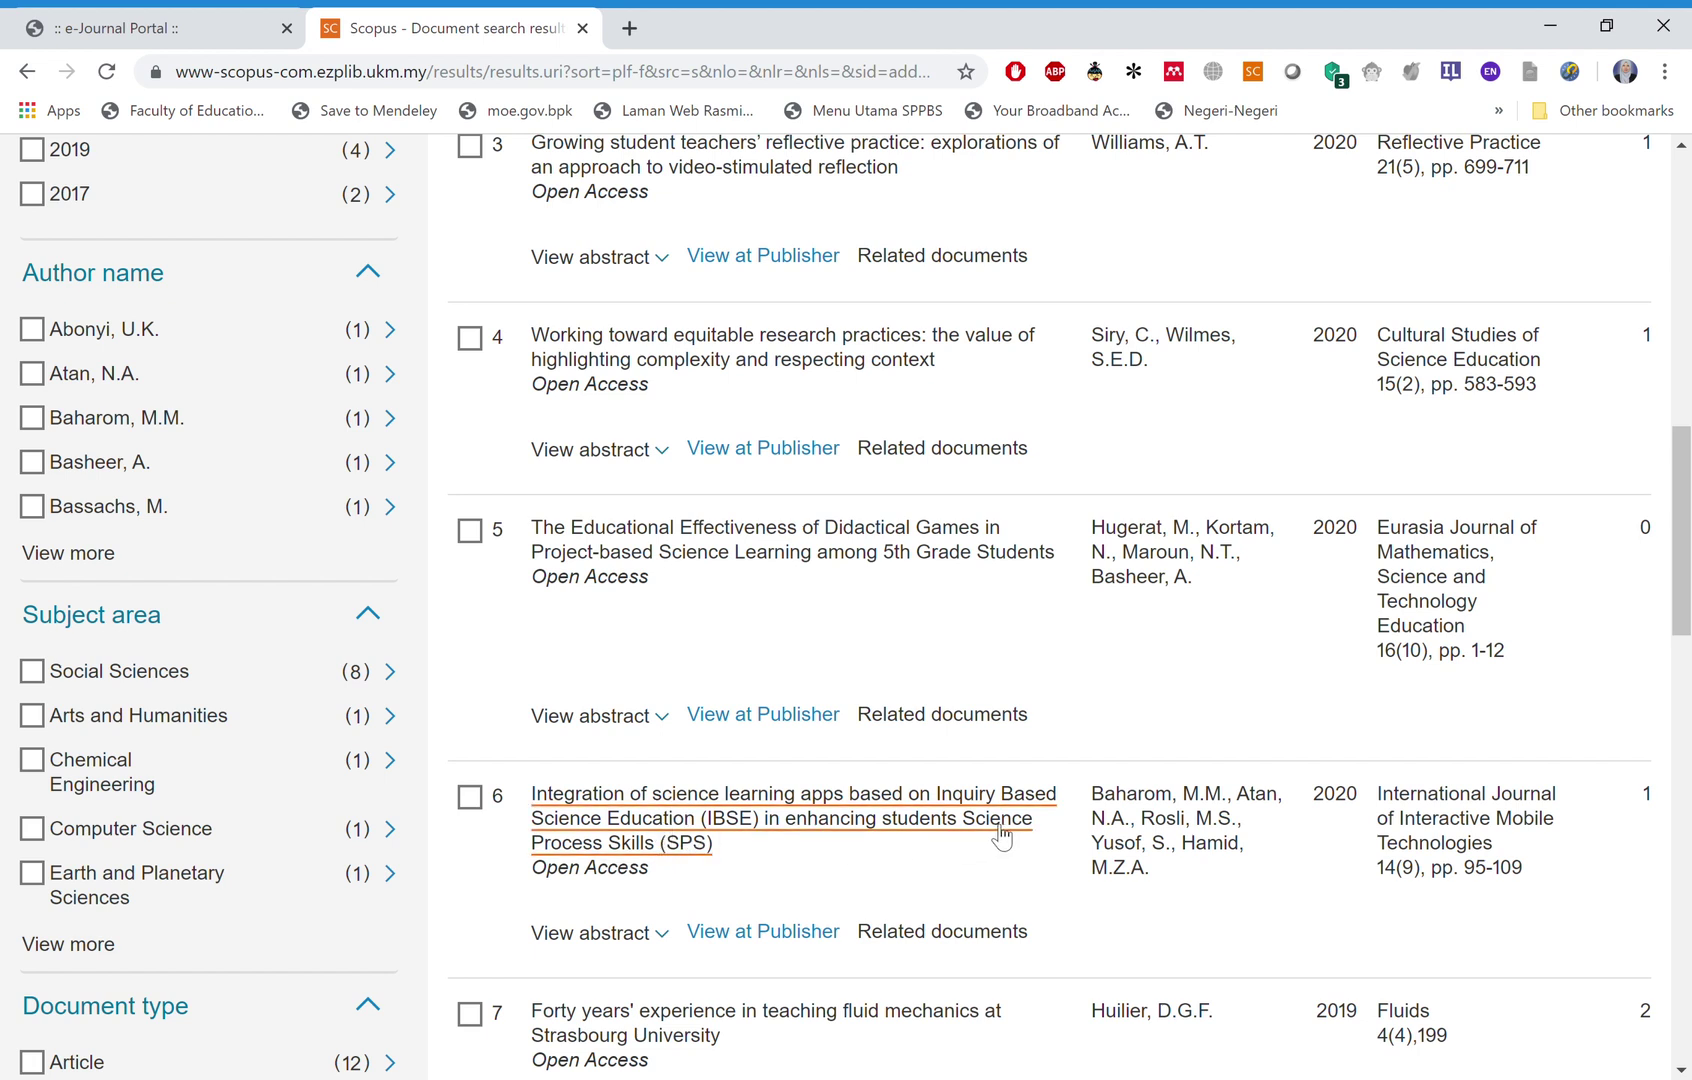
Show and read the abstract of the 2020 article on science learning apps based on Inquiry Based Science Education.
scroll(650, 905, "down", 2)
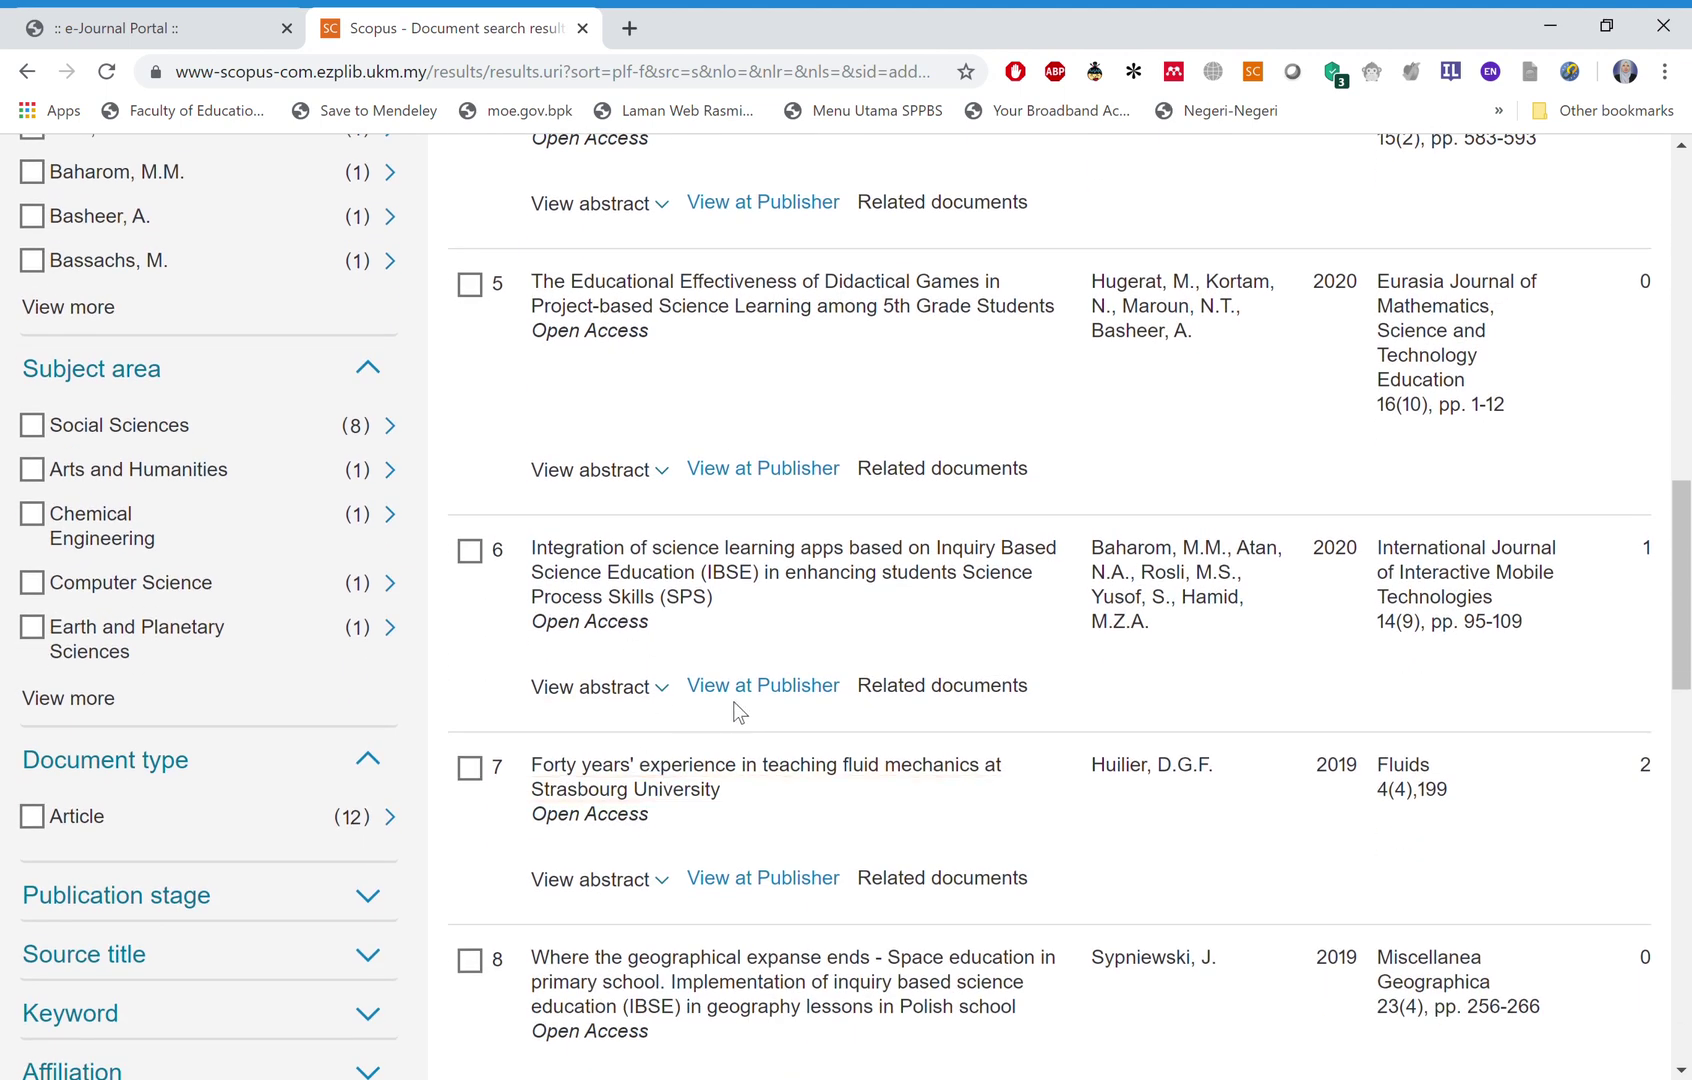
left_click(620, 690)
scroll(806, 812, "down", 3)
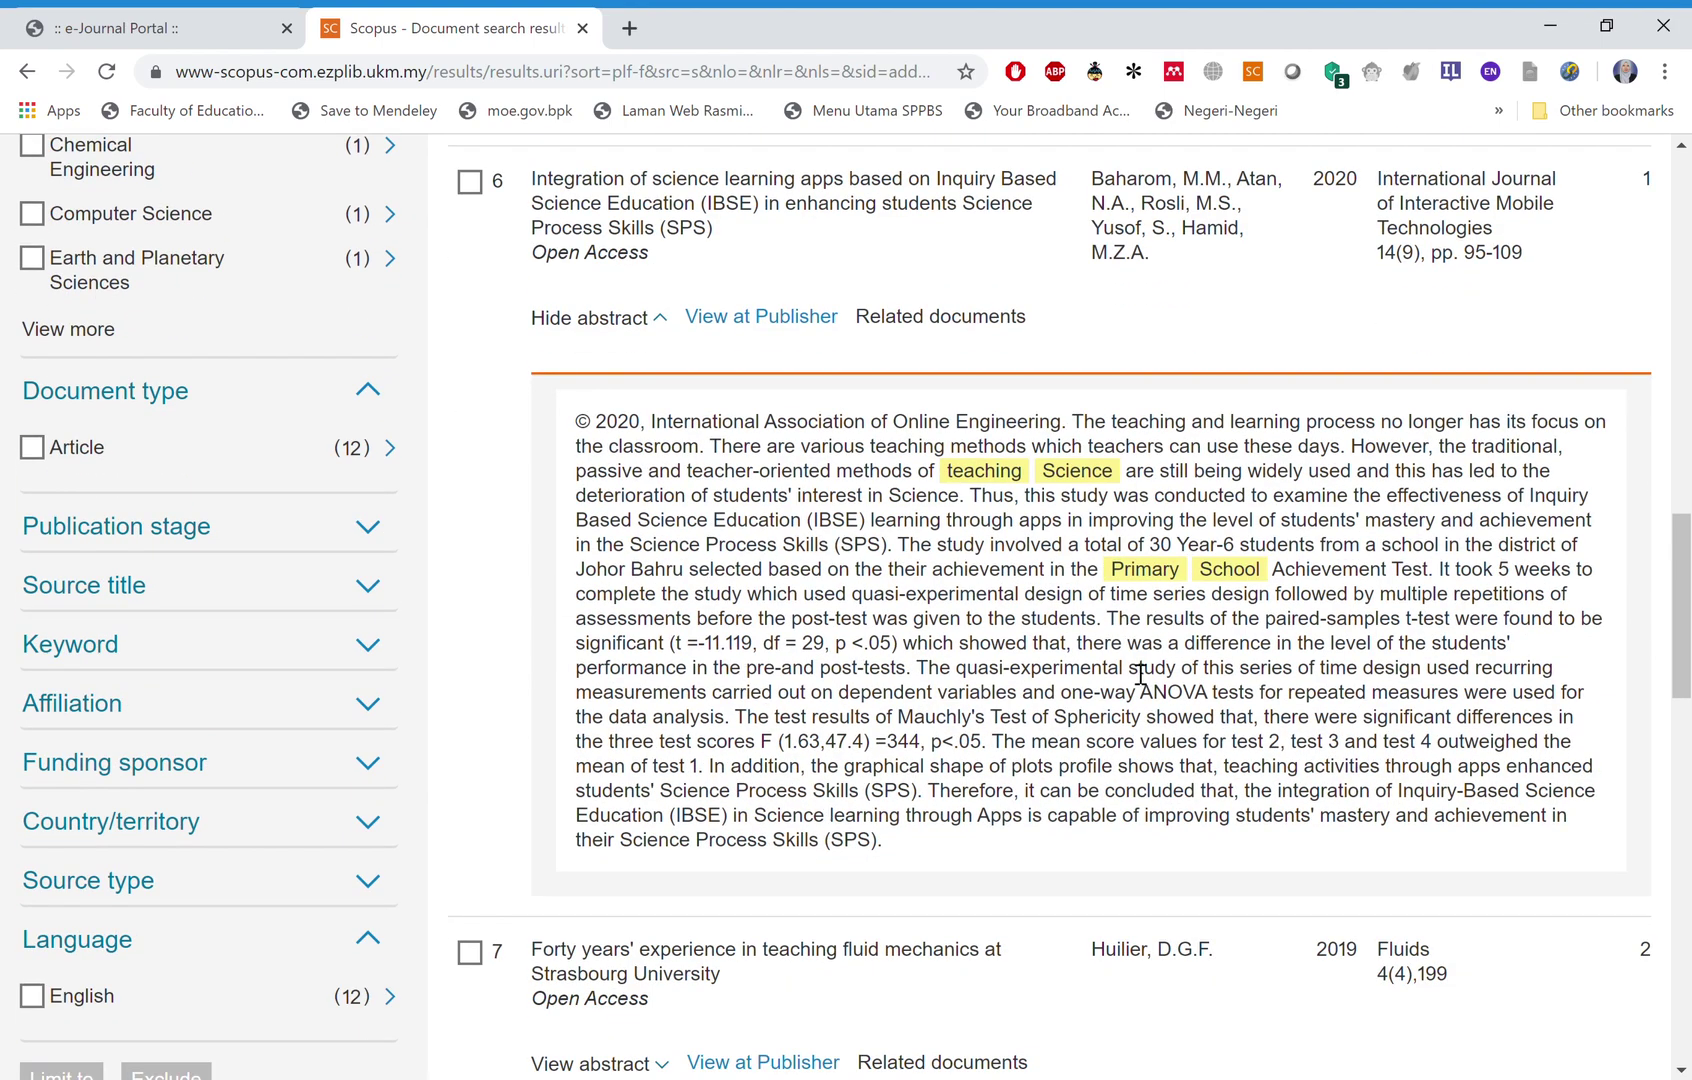
scroll(1120, 690, "up", 2)
scroll(1118, 693, "down", 2)
scroll(1118, 697, "down", 1)
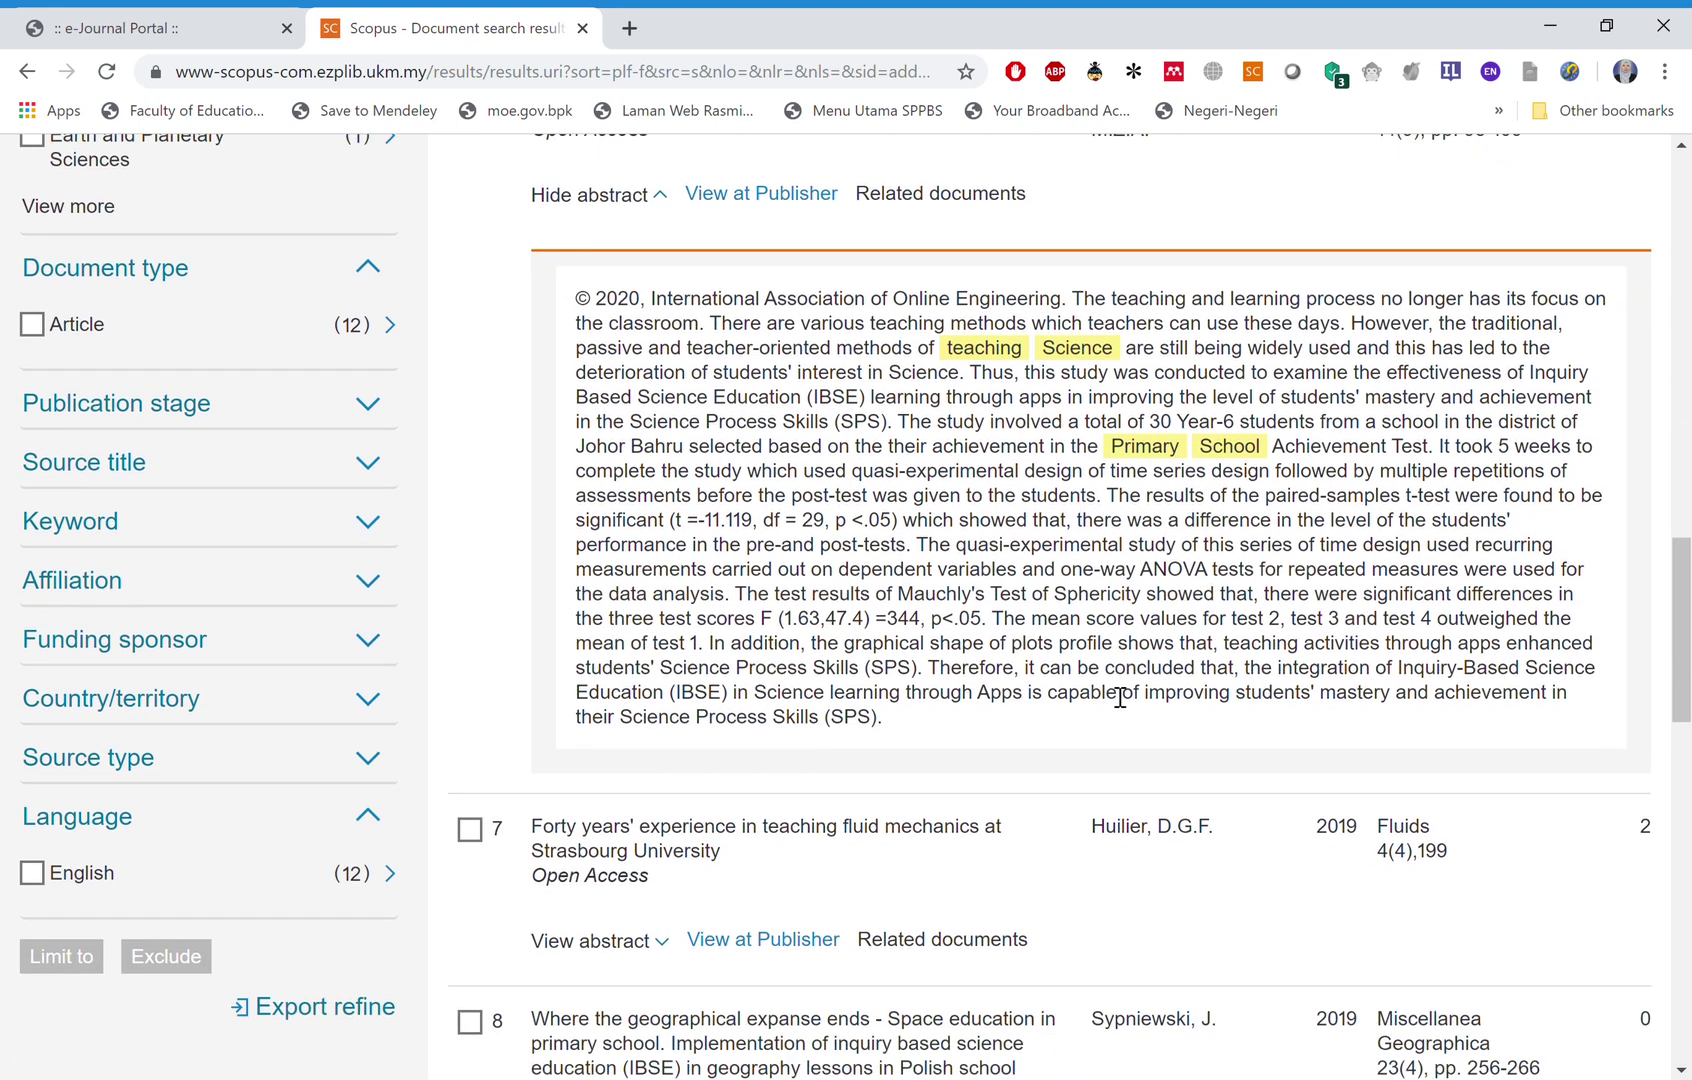
scroll(1120, 697, "up", 2)
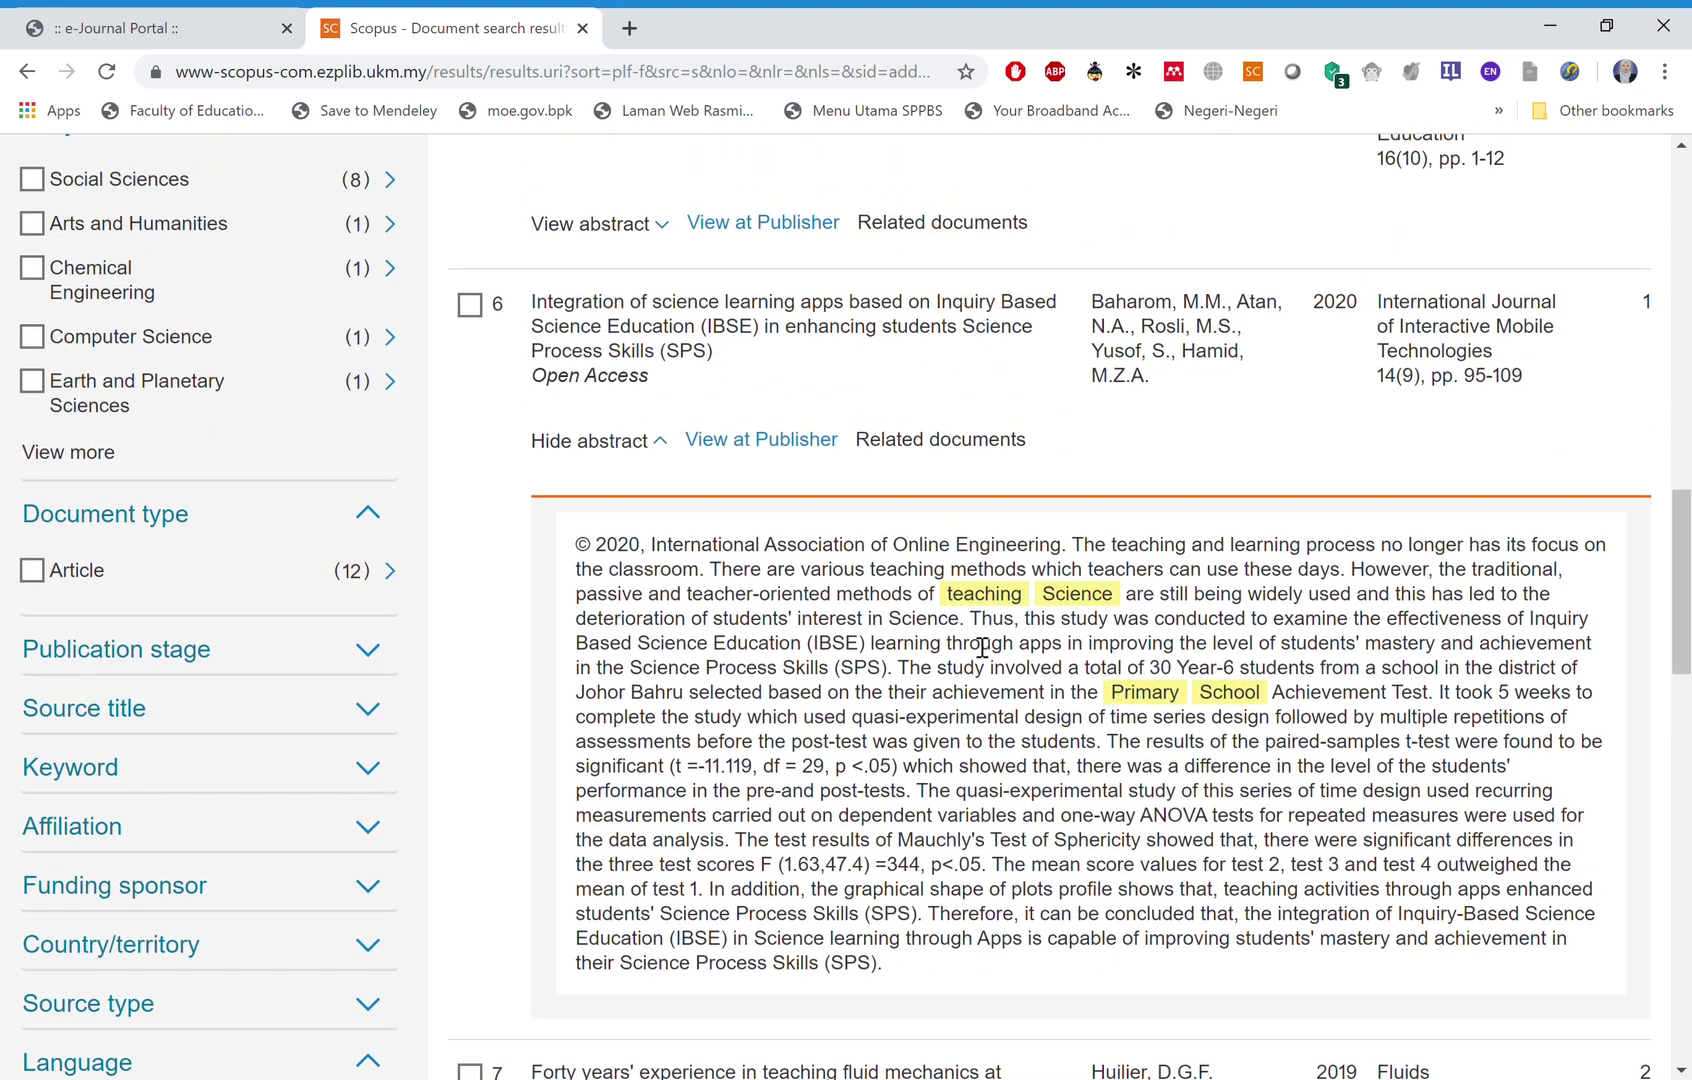
Open the science learning apps article at its publisher and display its full-text PDF.
left_click(760, 450)
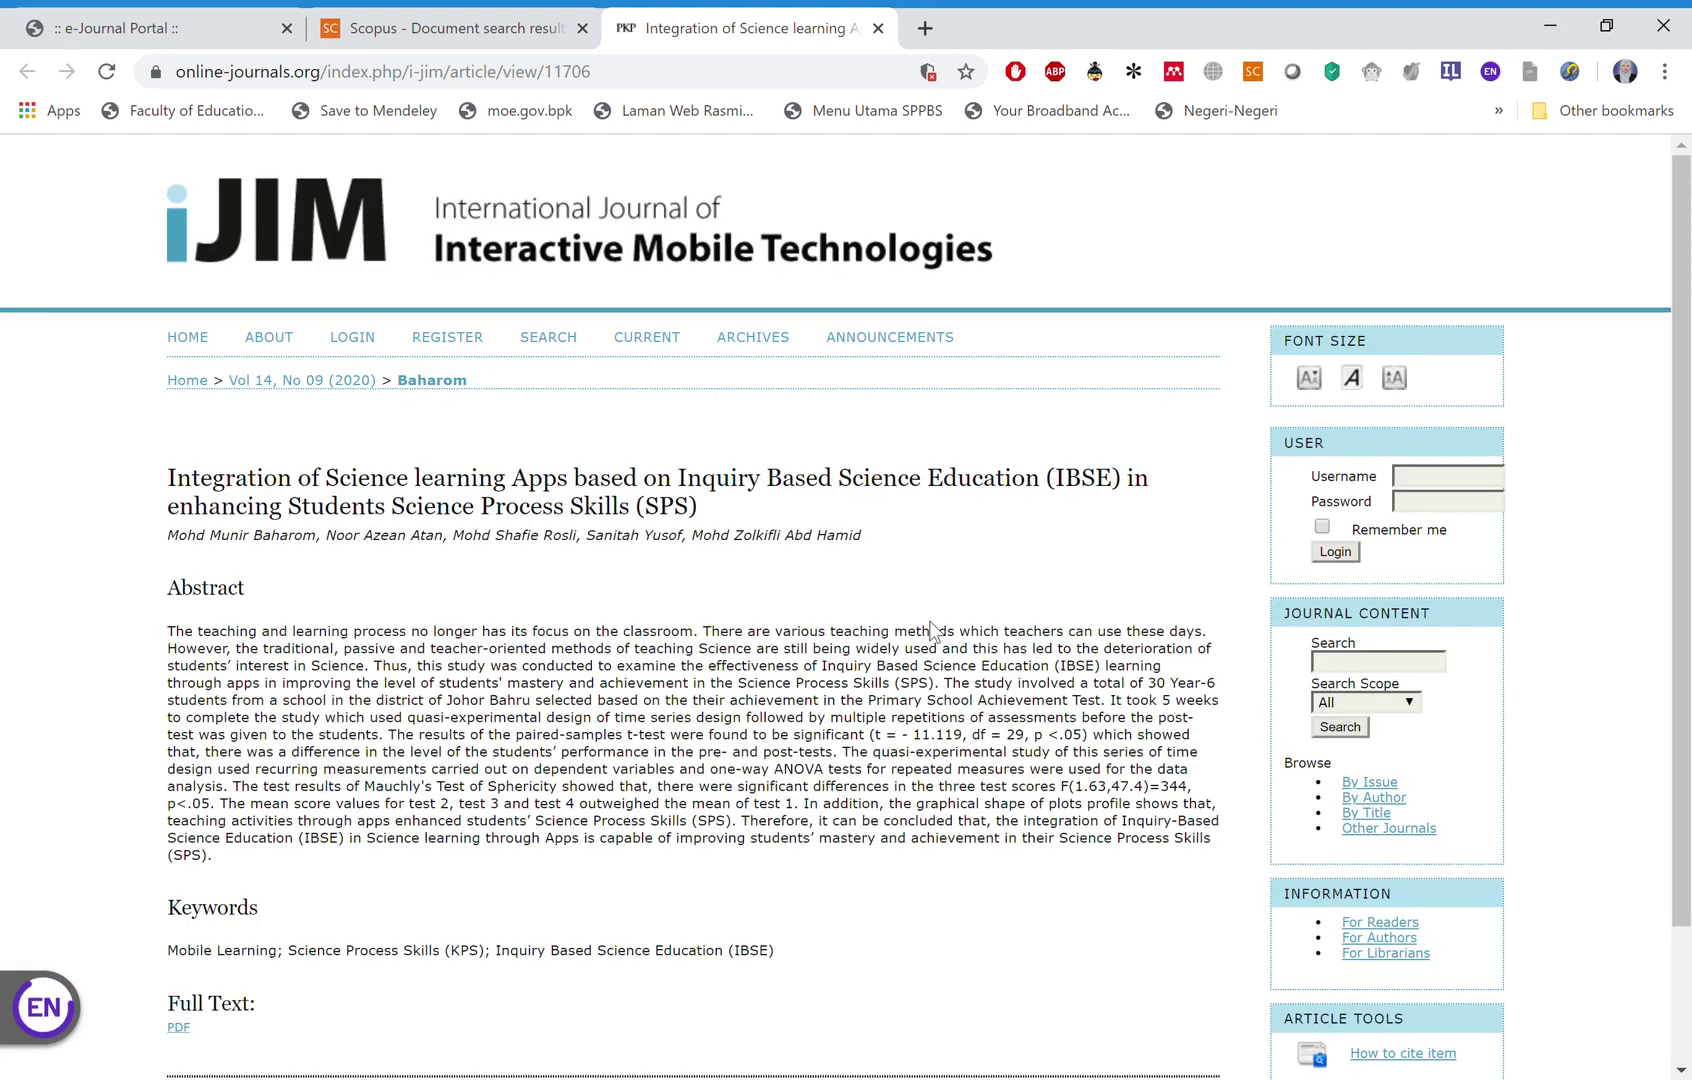
scroll(930, 628, "down", 2)
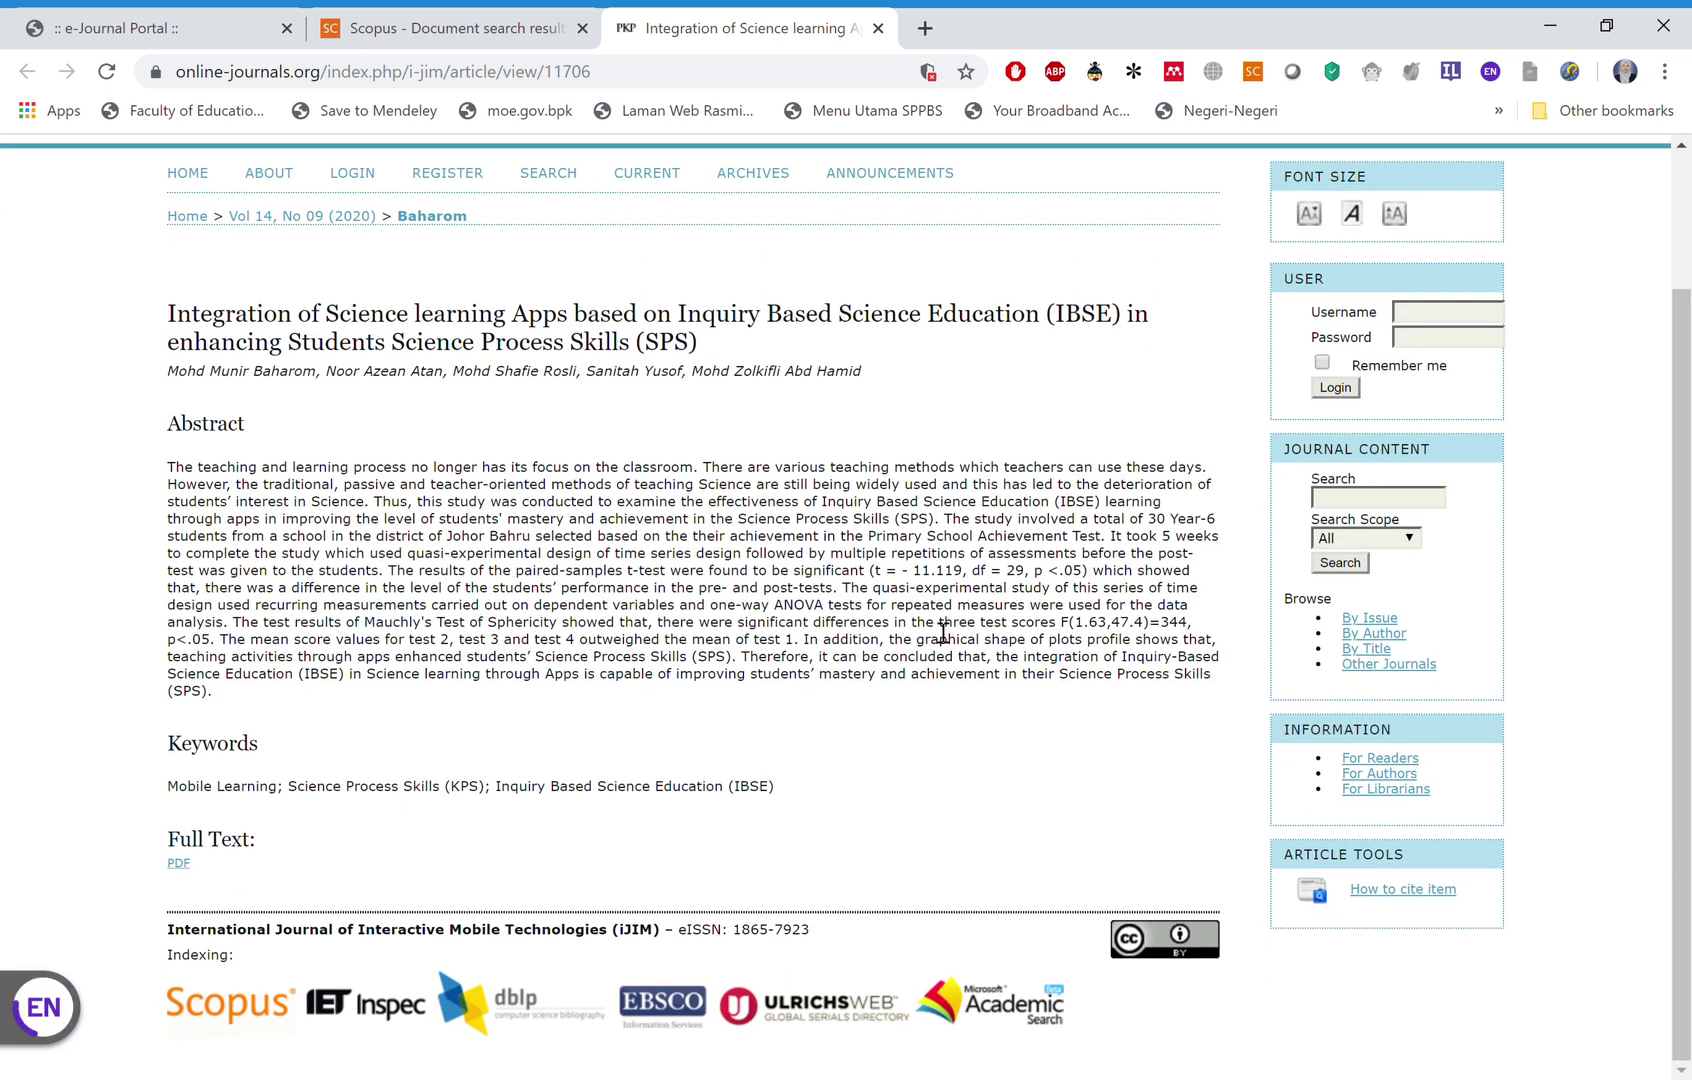
left_click(180, 864)
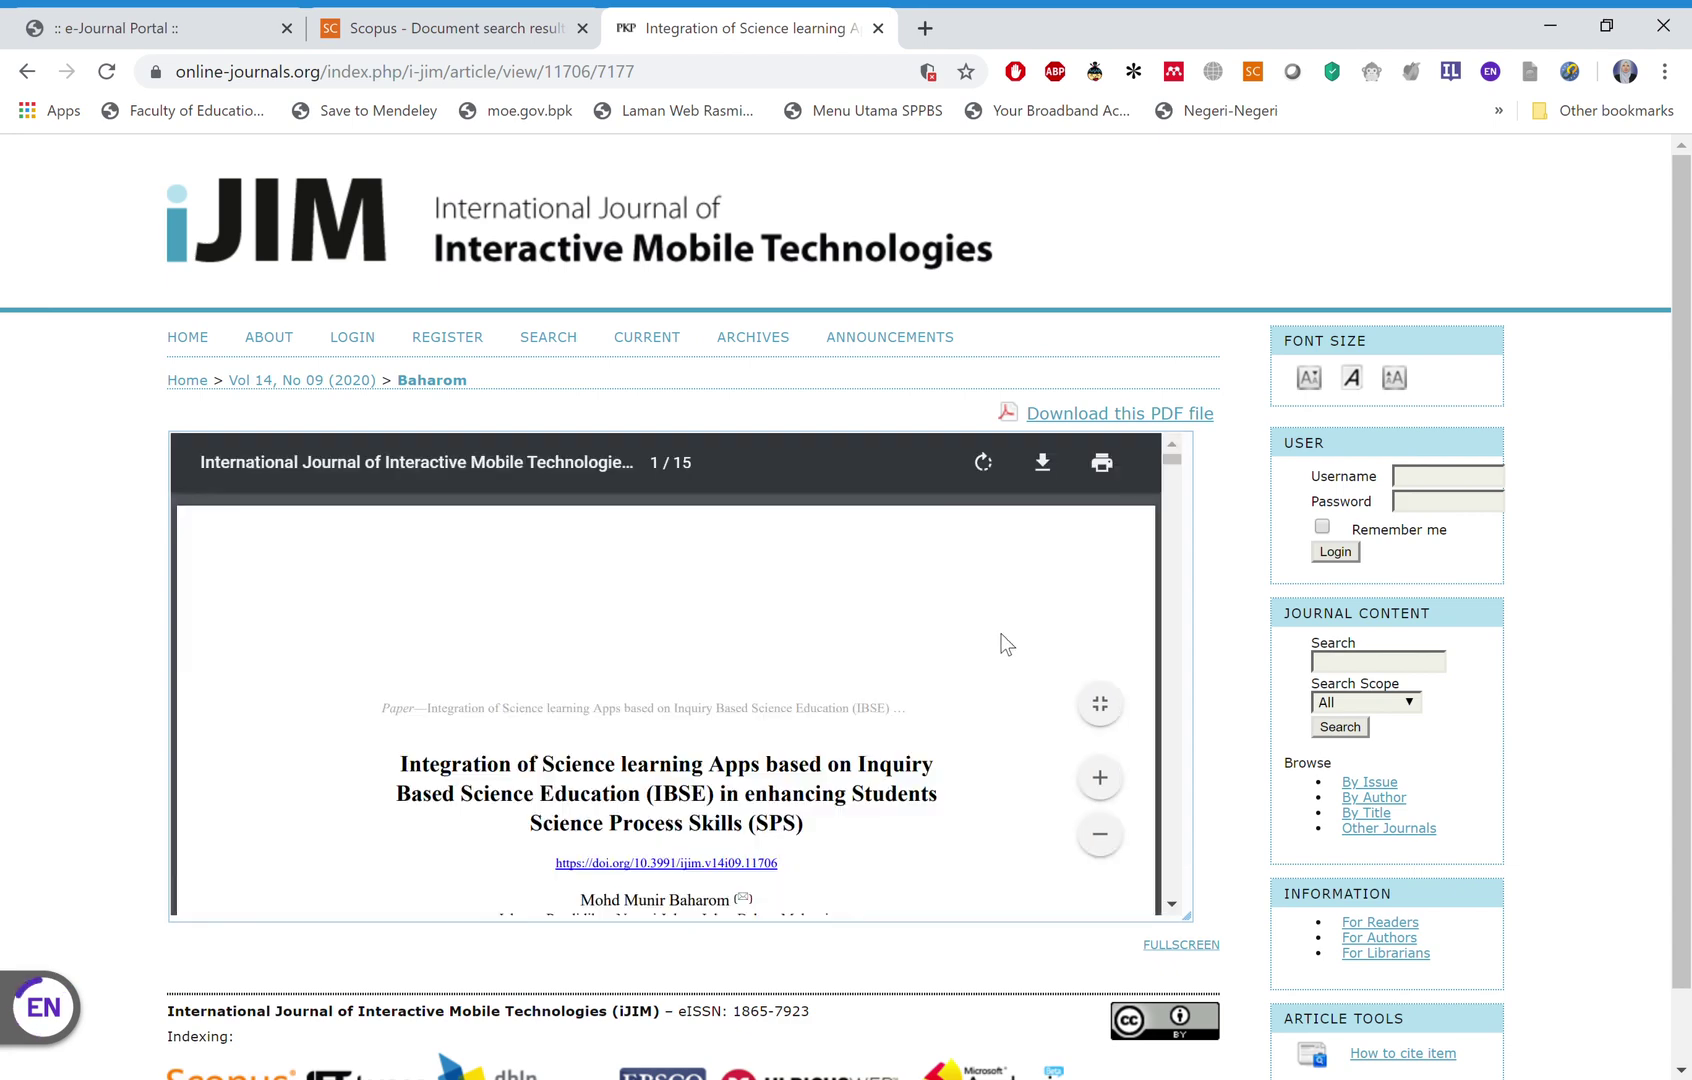
scroll(965, 685, "down", 10)
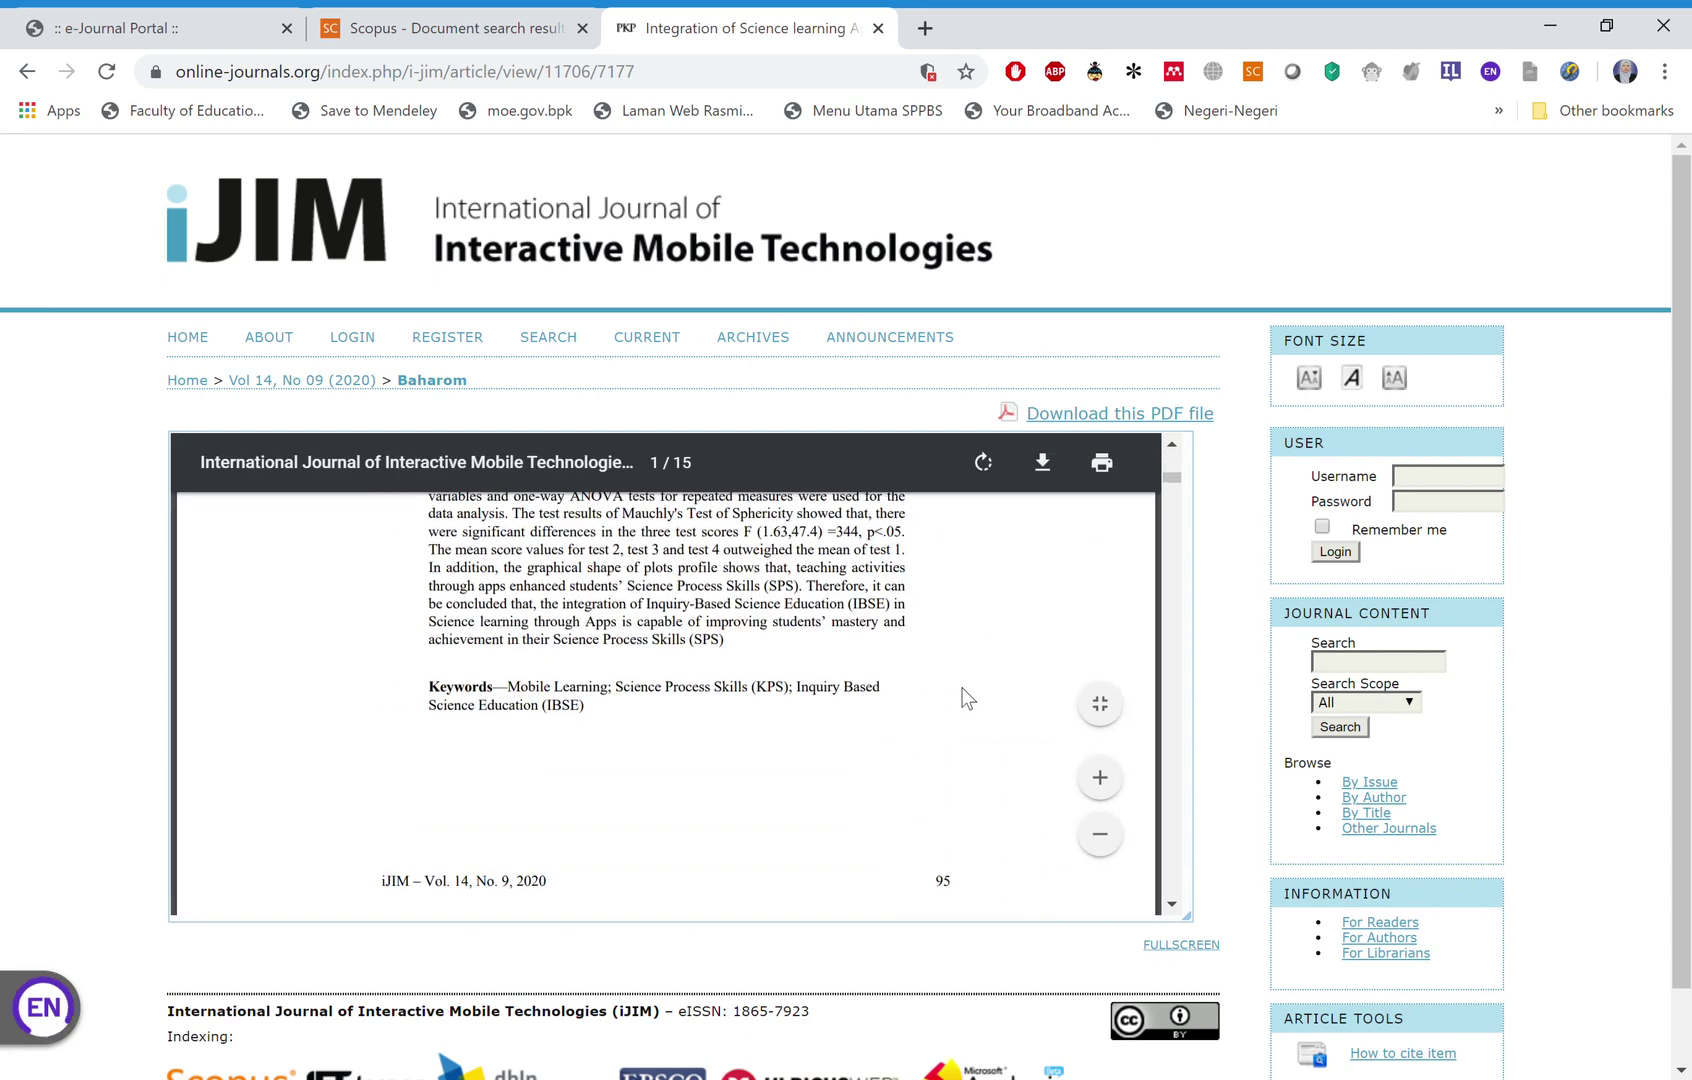
left_click(1066, 421)
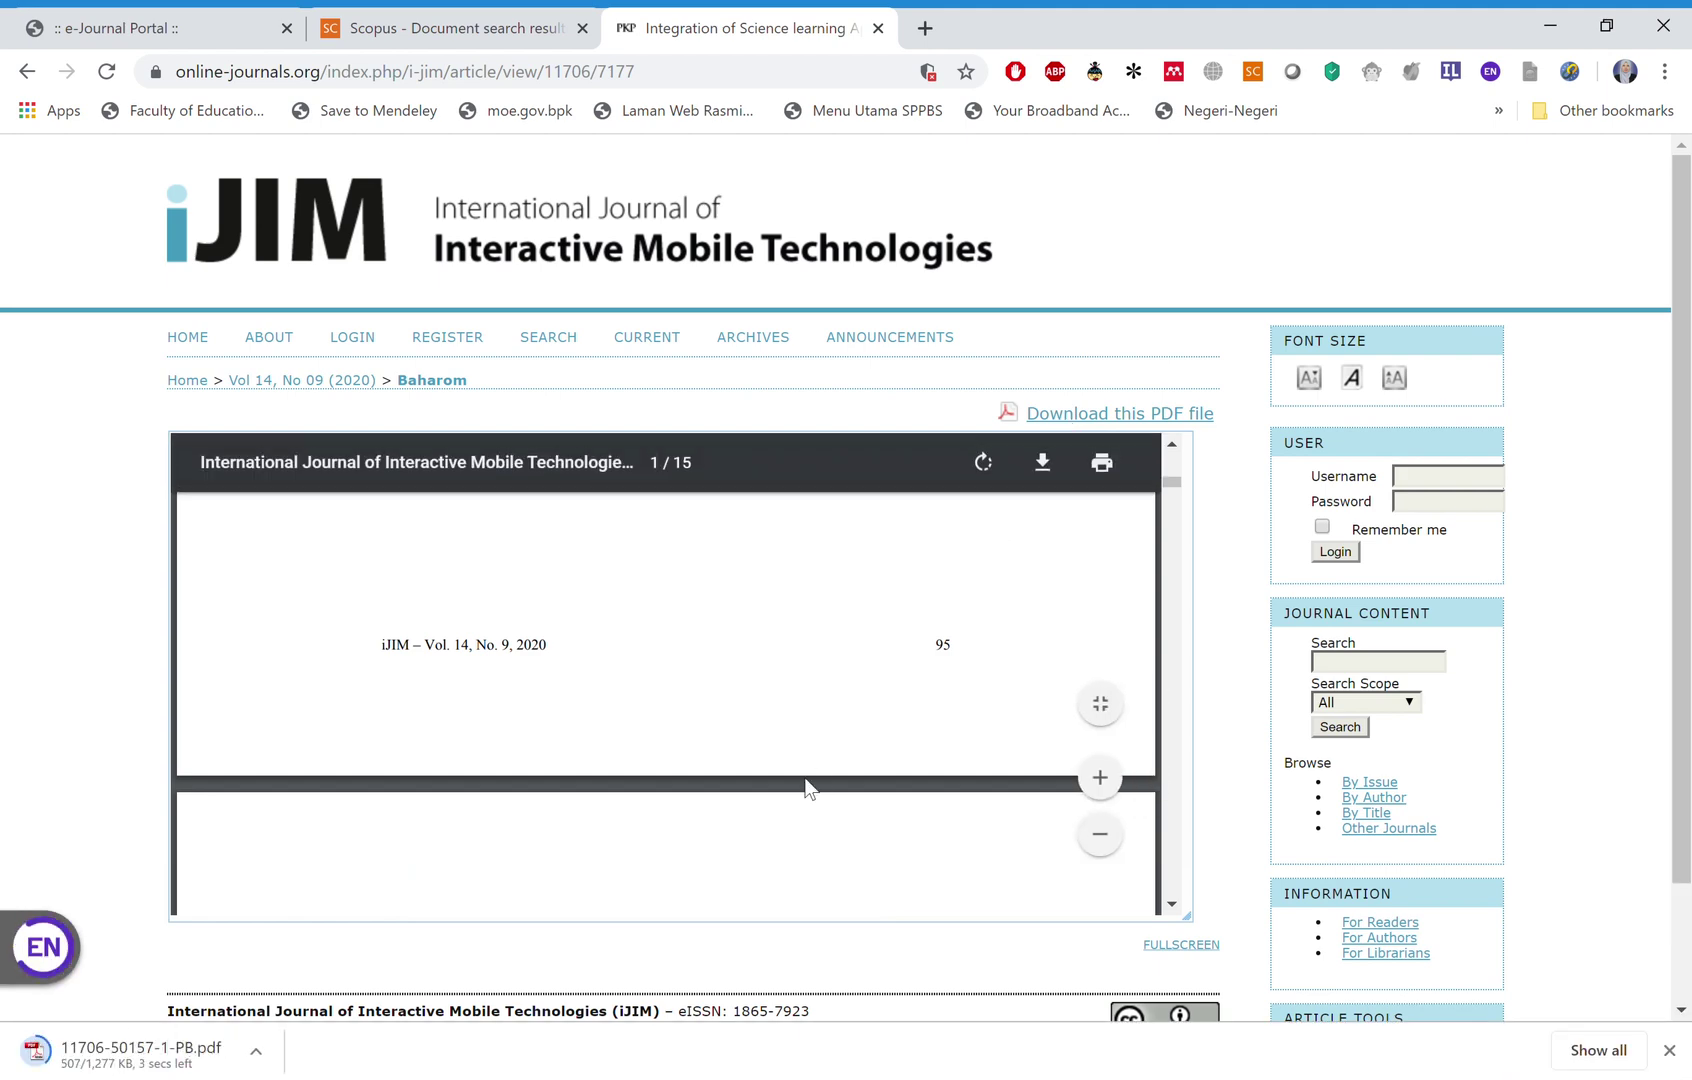
left_click(155, 1055)
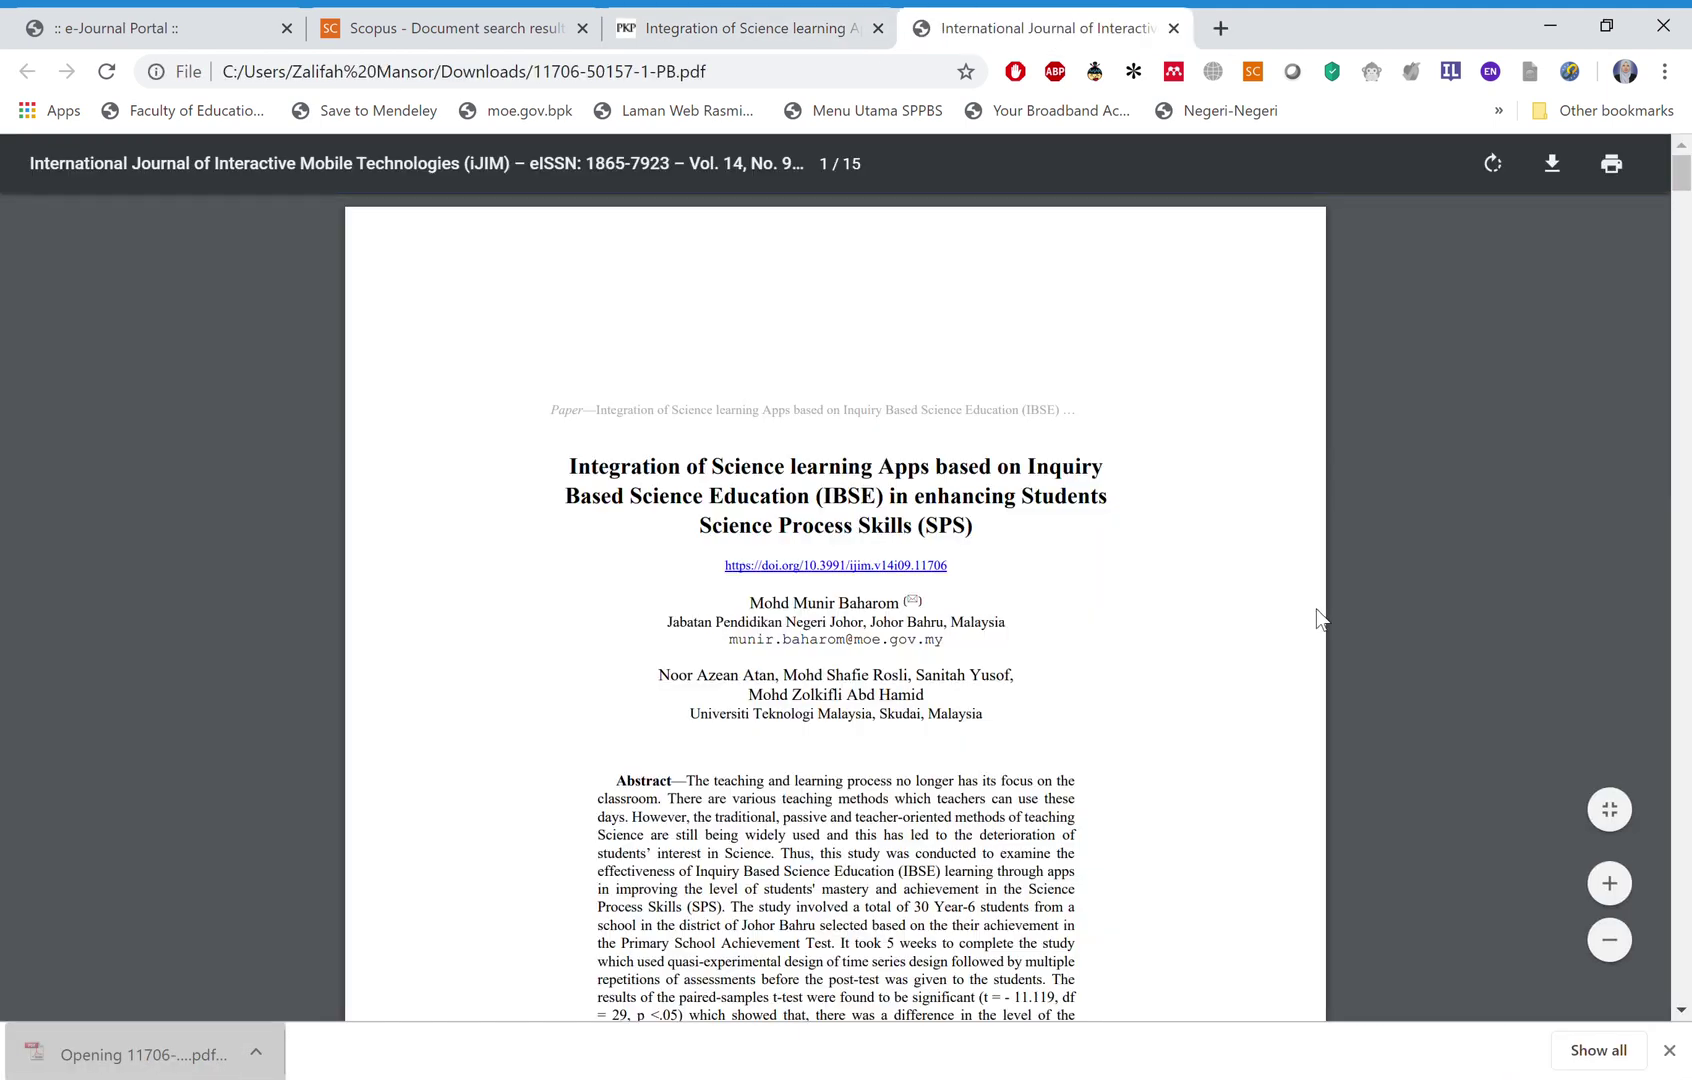
Read the abstract in the downloaded PDF, marking the quasi-experimental design and the Mauchly's Test results.
scroll(1178, 664, "down", 6)
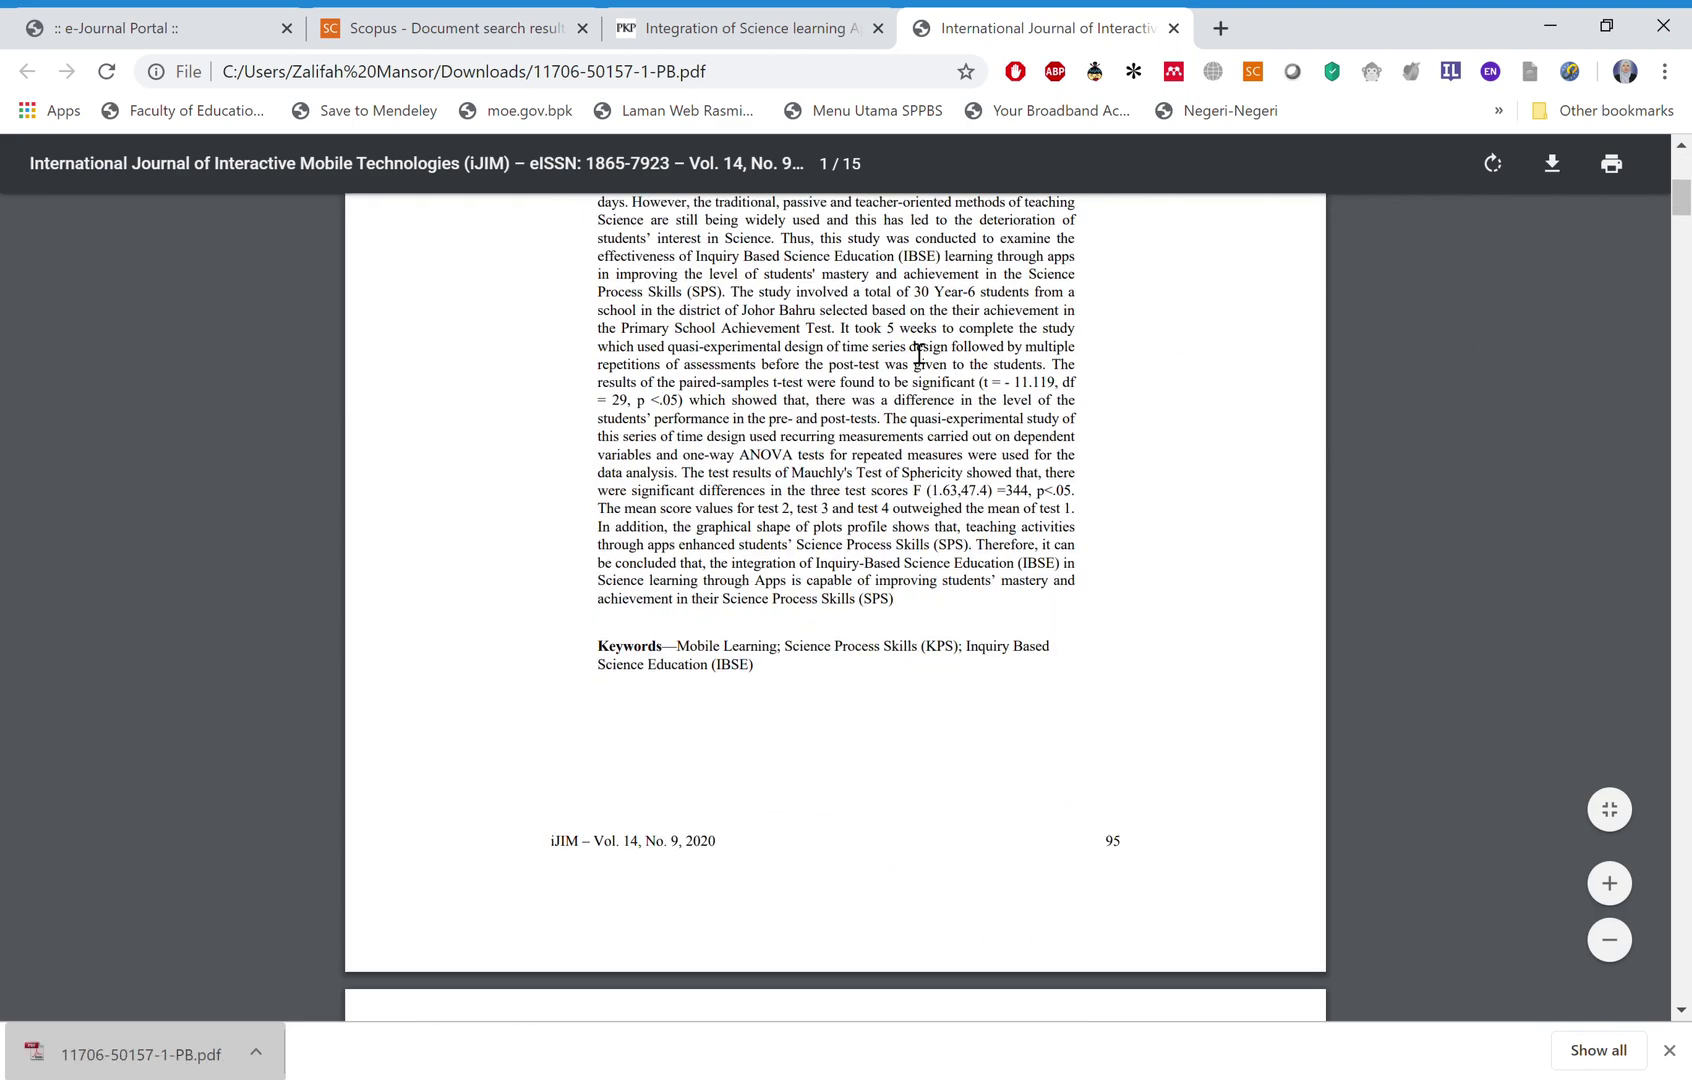
scroll(650, 335, "up", 6)
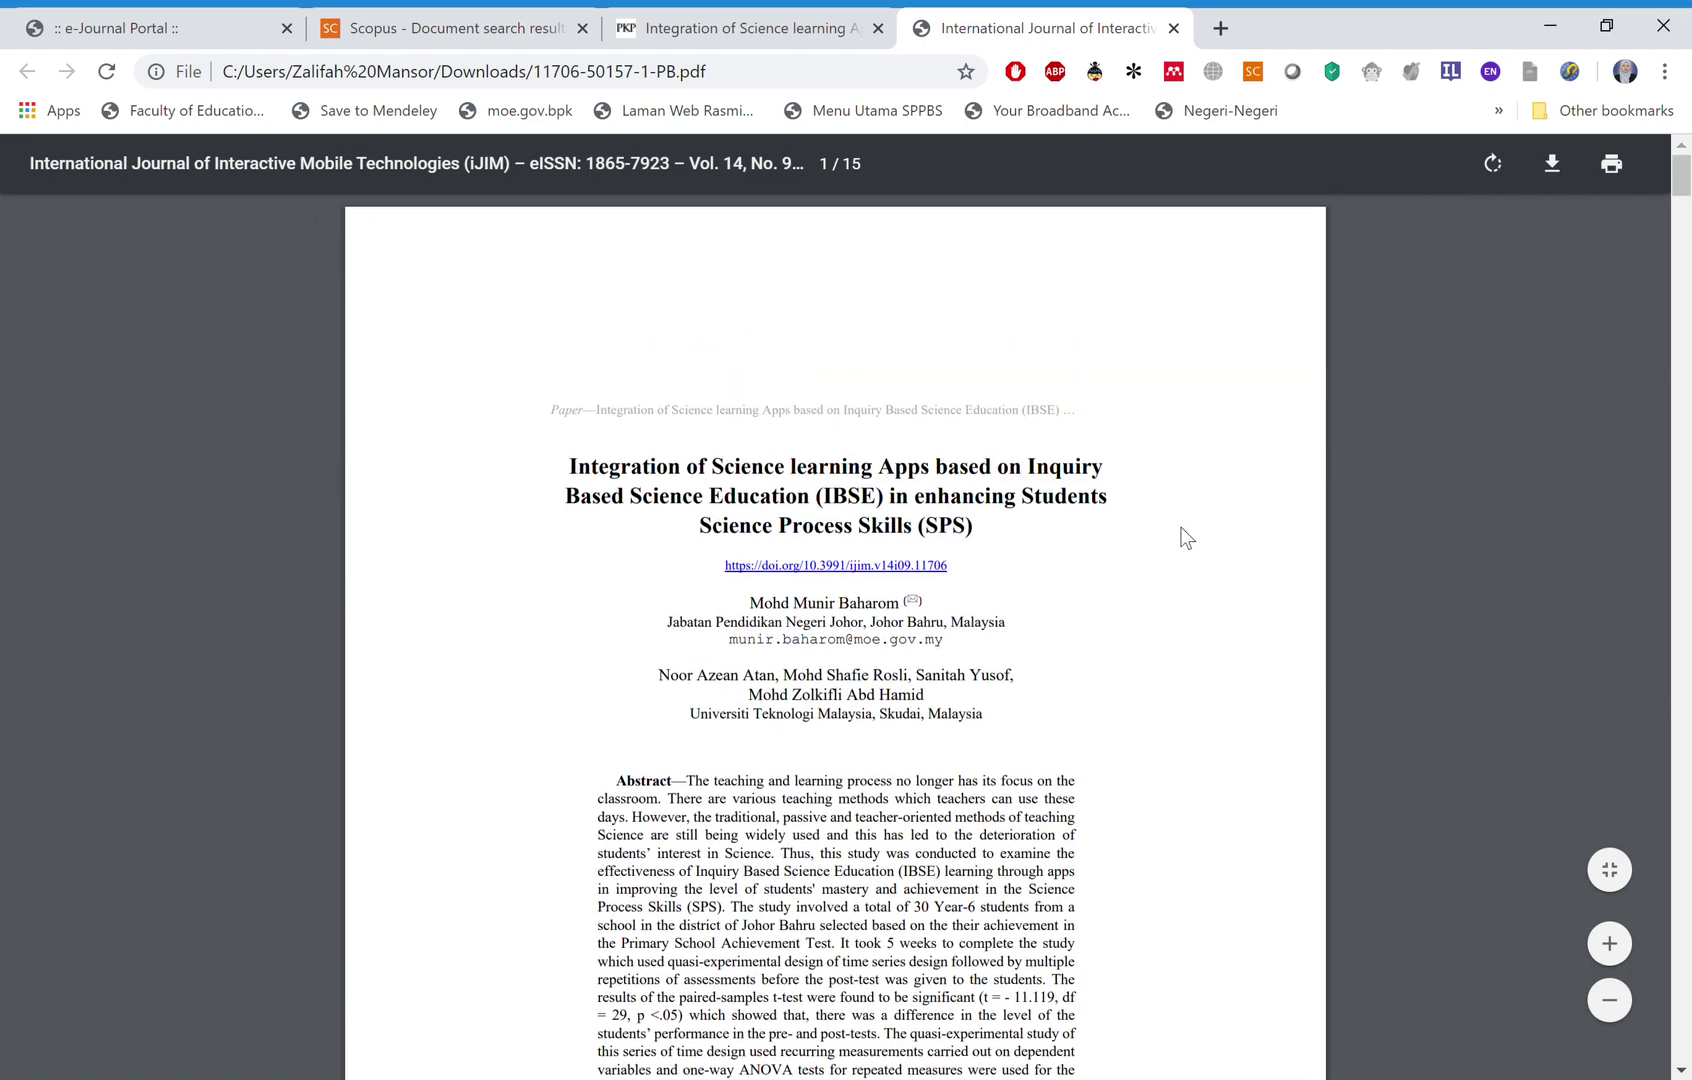
scroll(1080, 612, "down", 5)
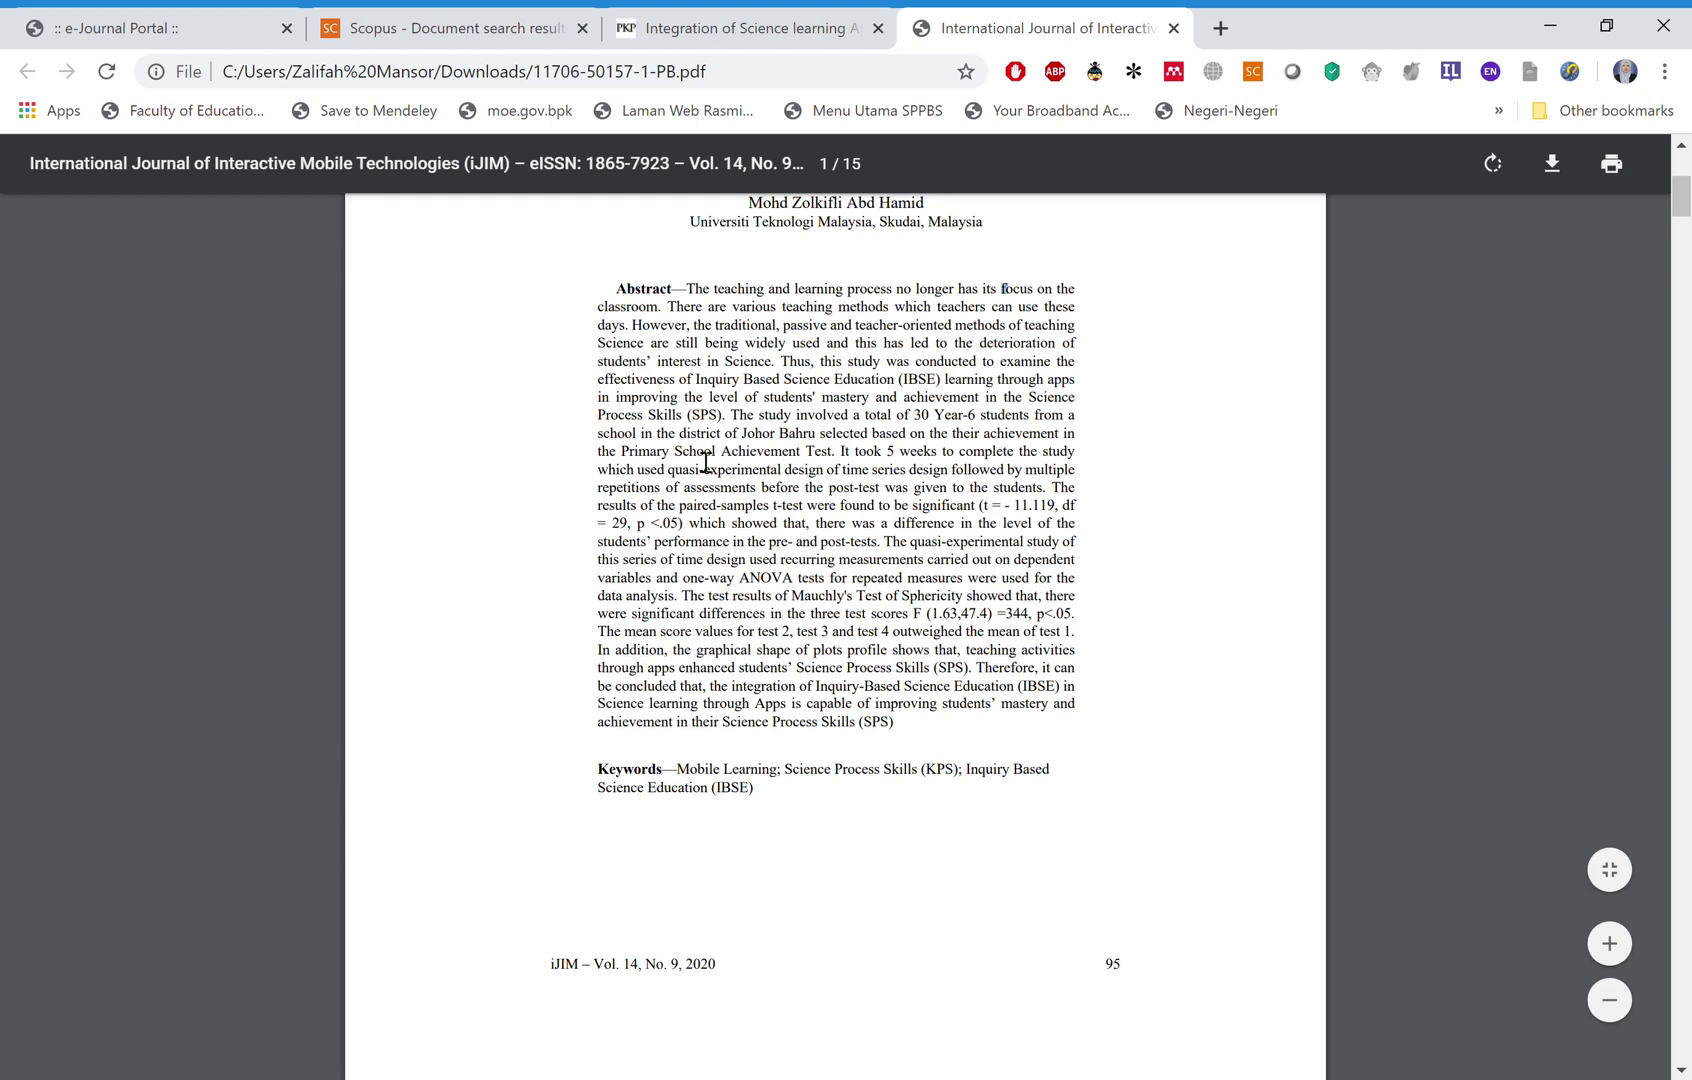
left_click_drag(658, 470, 781, 472)
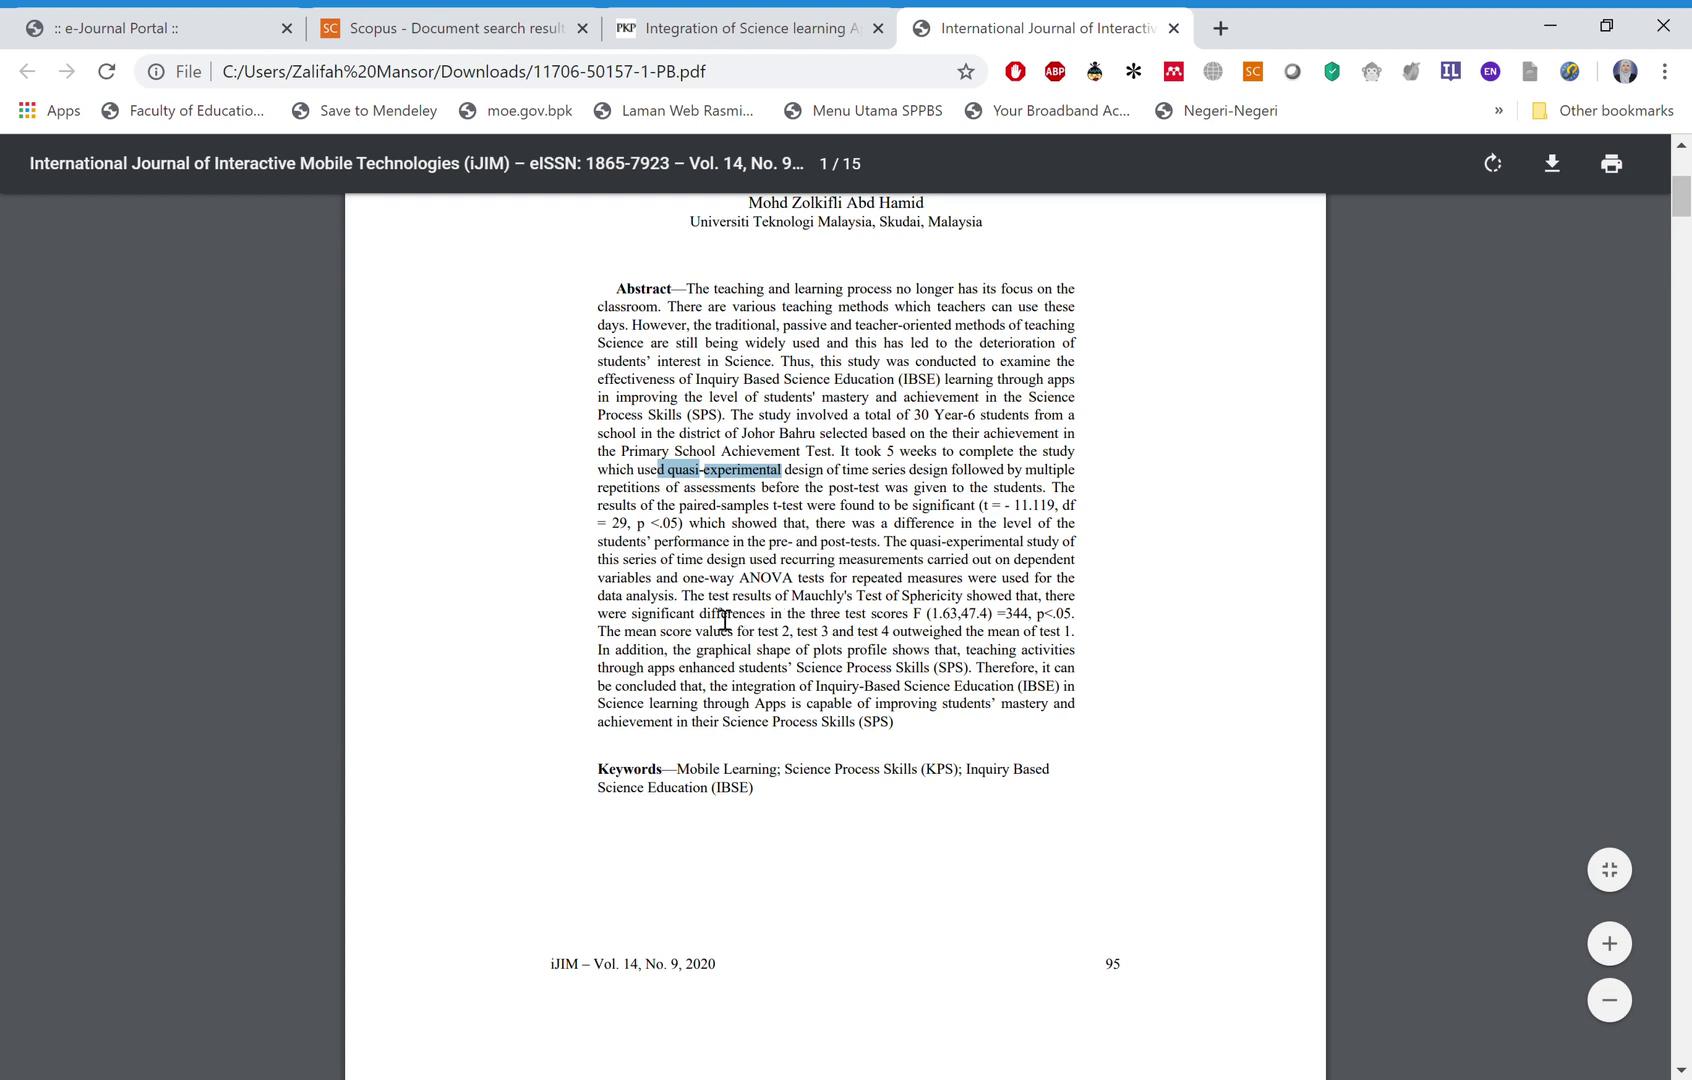
left_click_drag(708, 597, 884, 604)
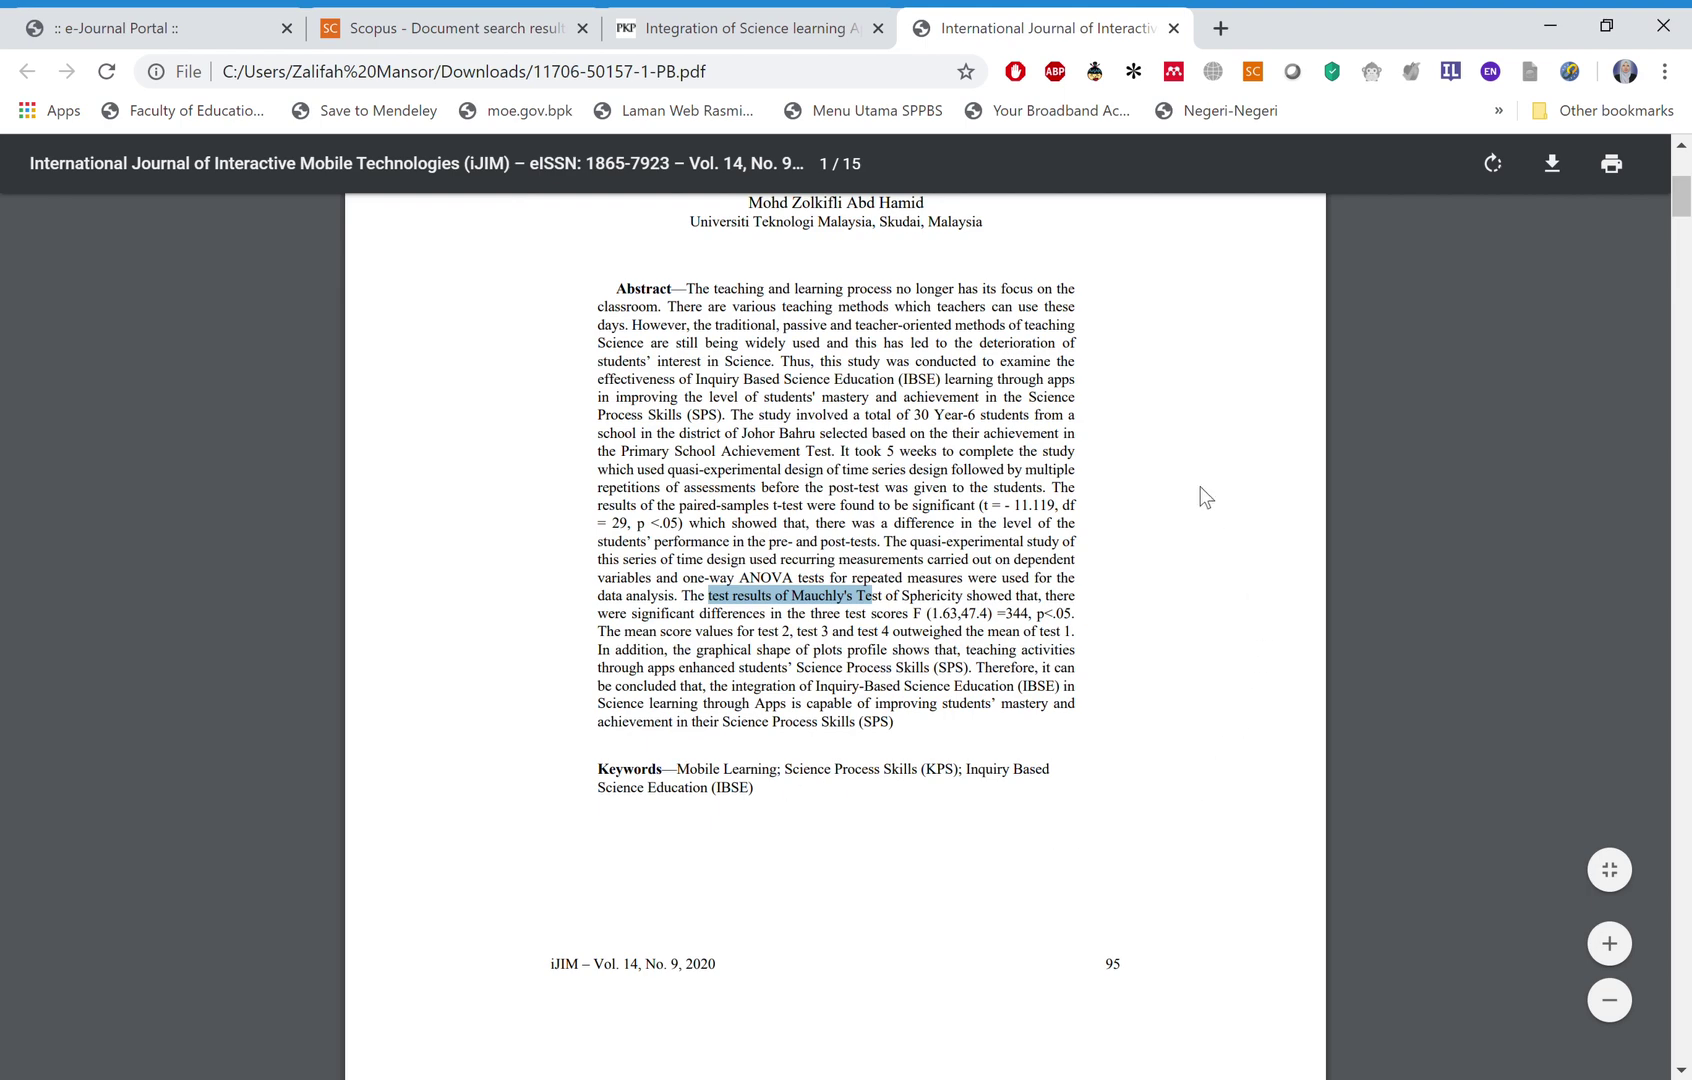
scroll(1133, 532, "up", 5)
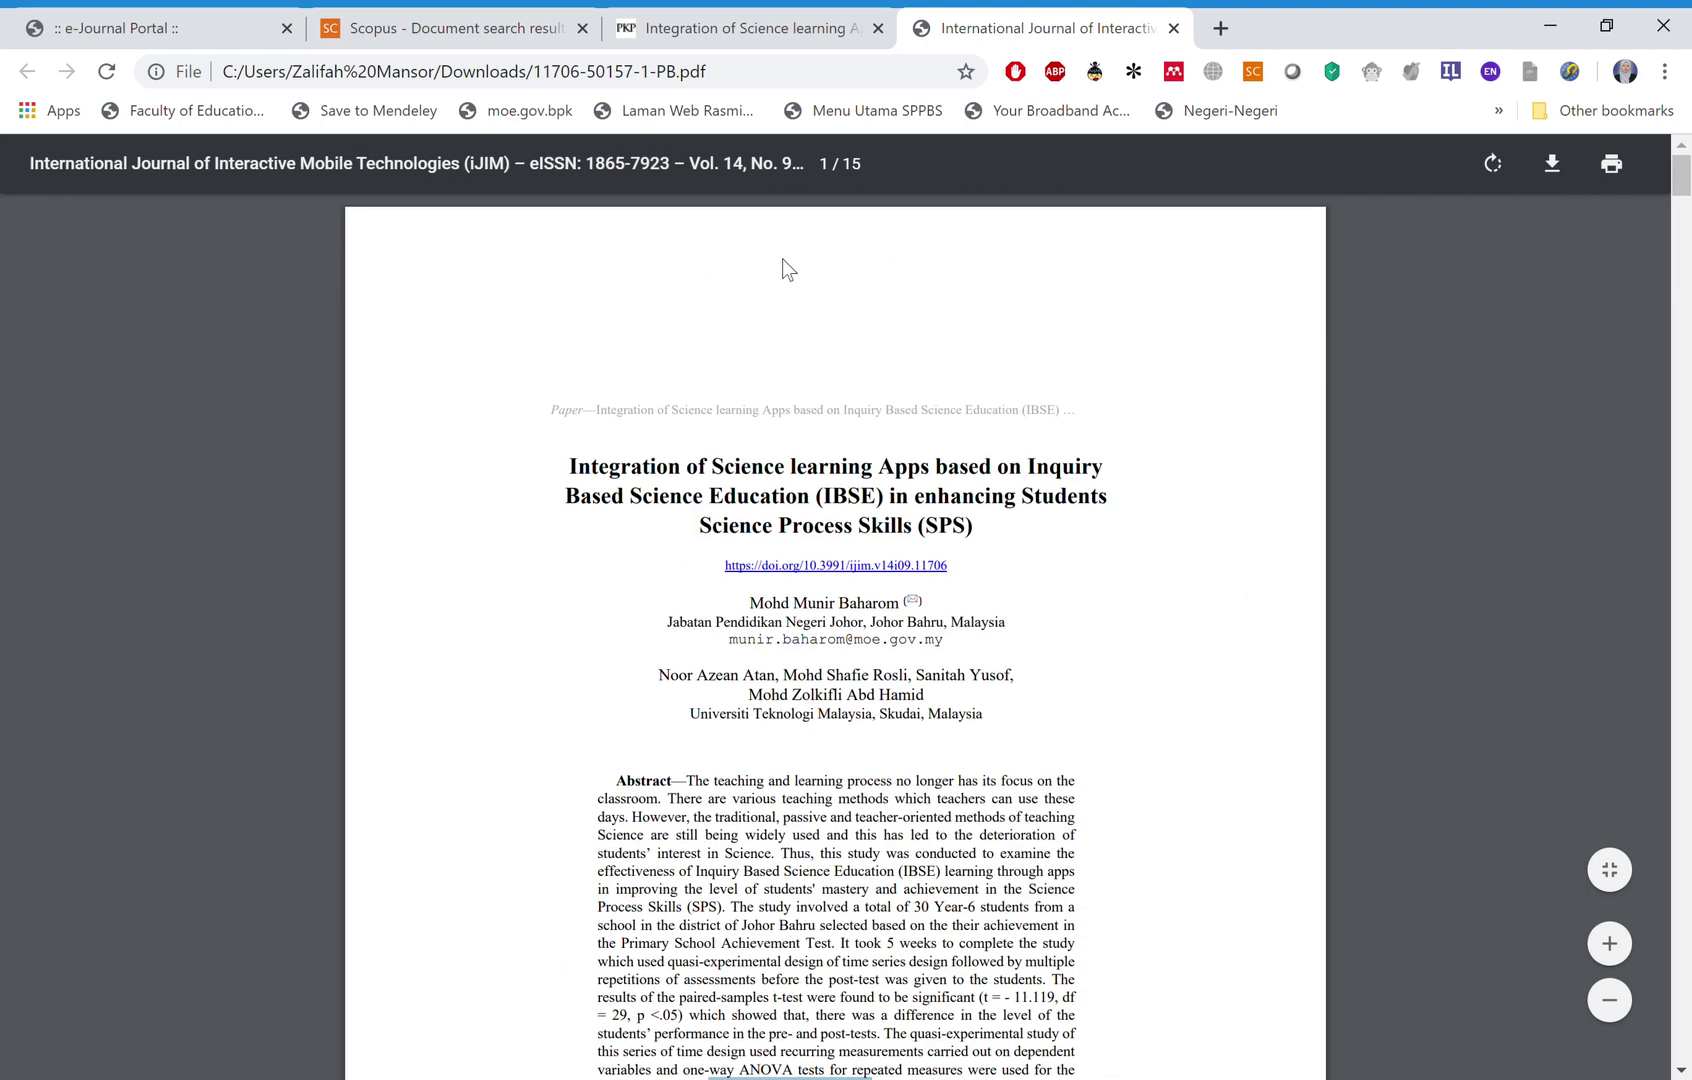
Return to the Scopus document search results and review the search query with its applied limits.
left_click(489, 32)
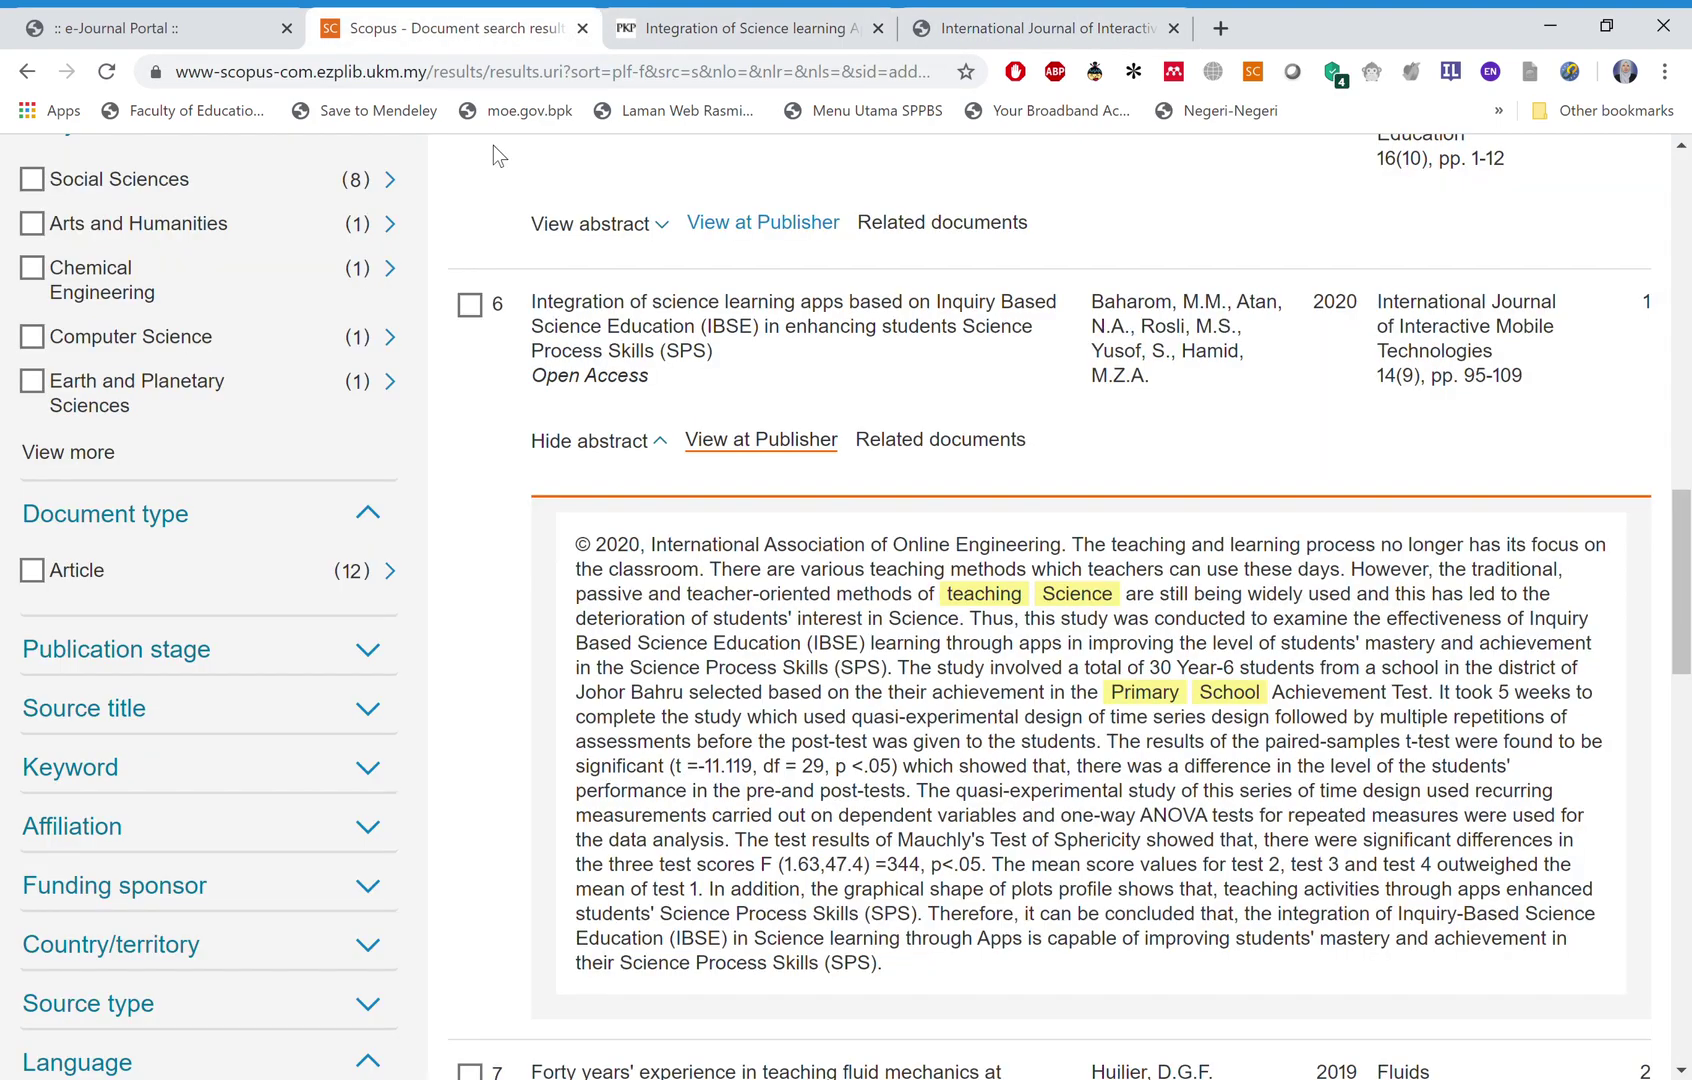
scroll(567, 365, "up", 5)
scroll(567, 365, "up", 10)
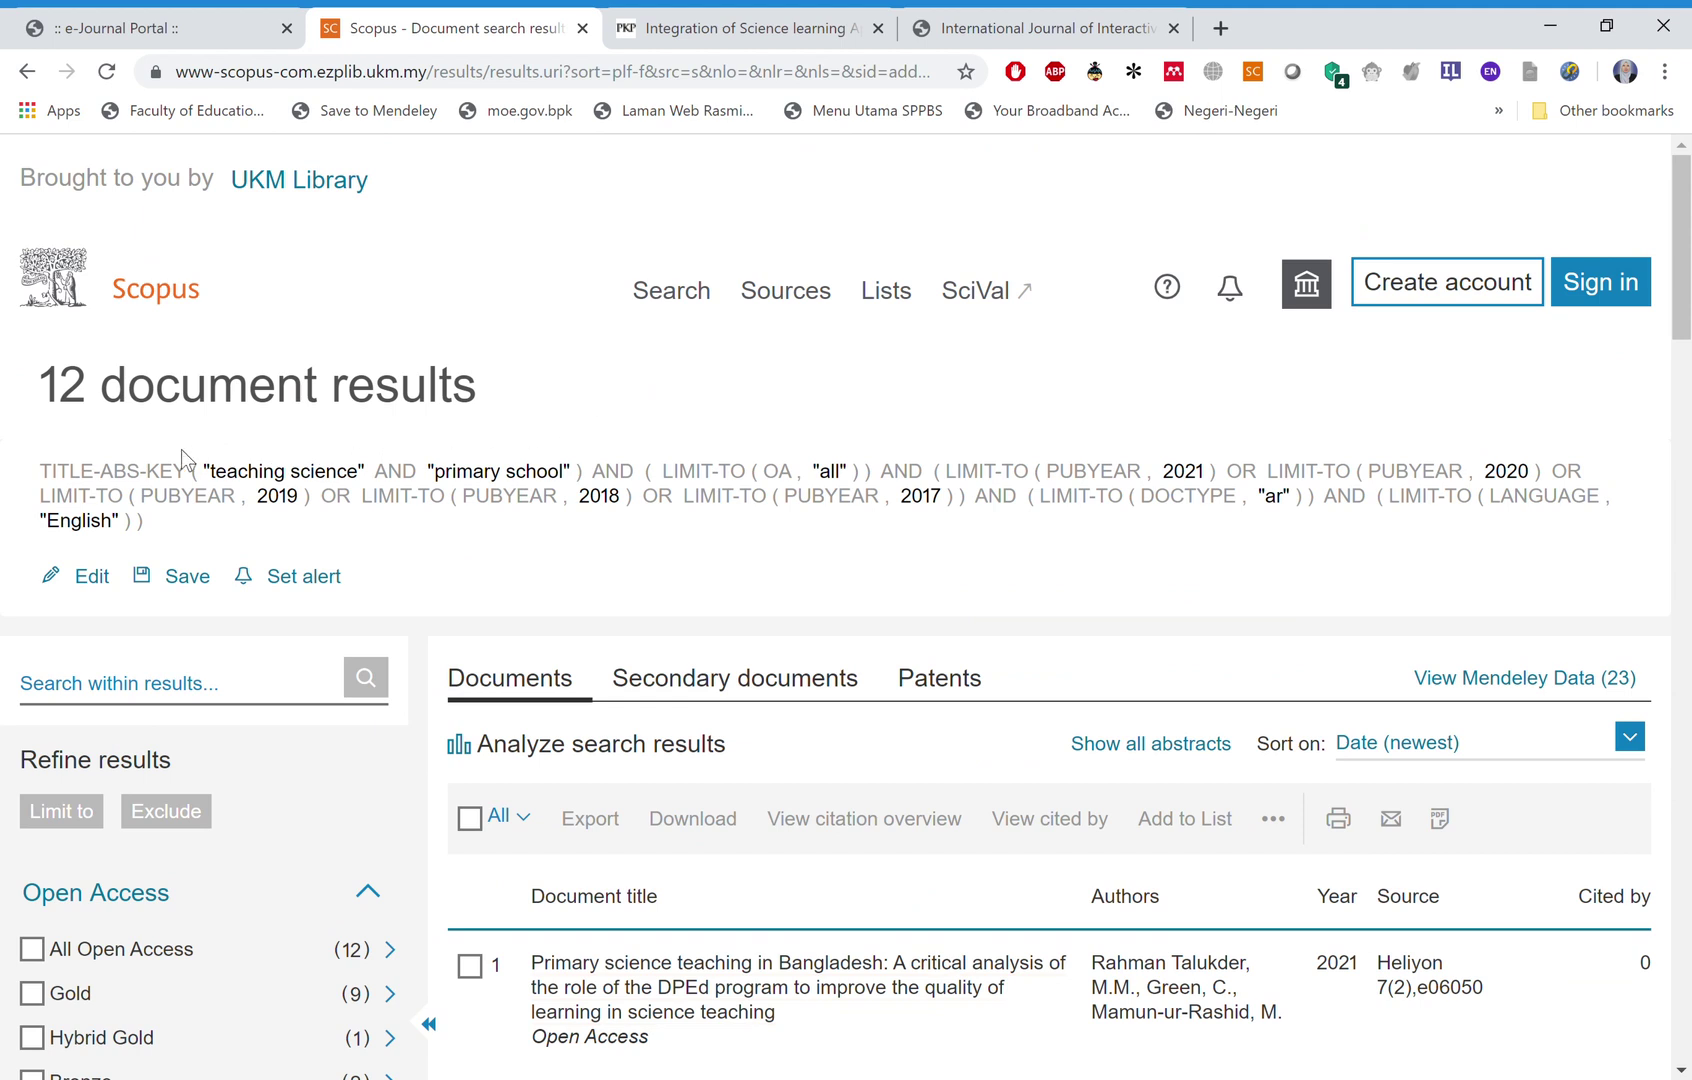
double_click(393, 474)
left_click(806, 407)
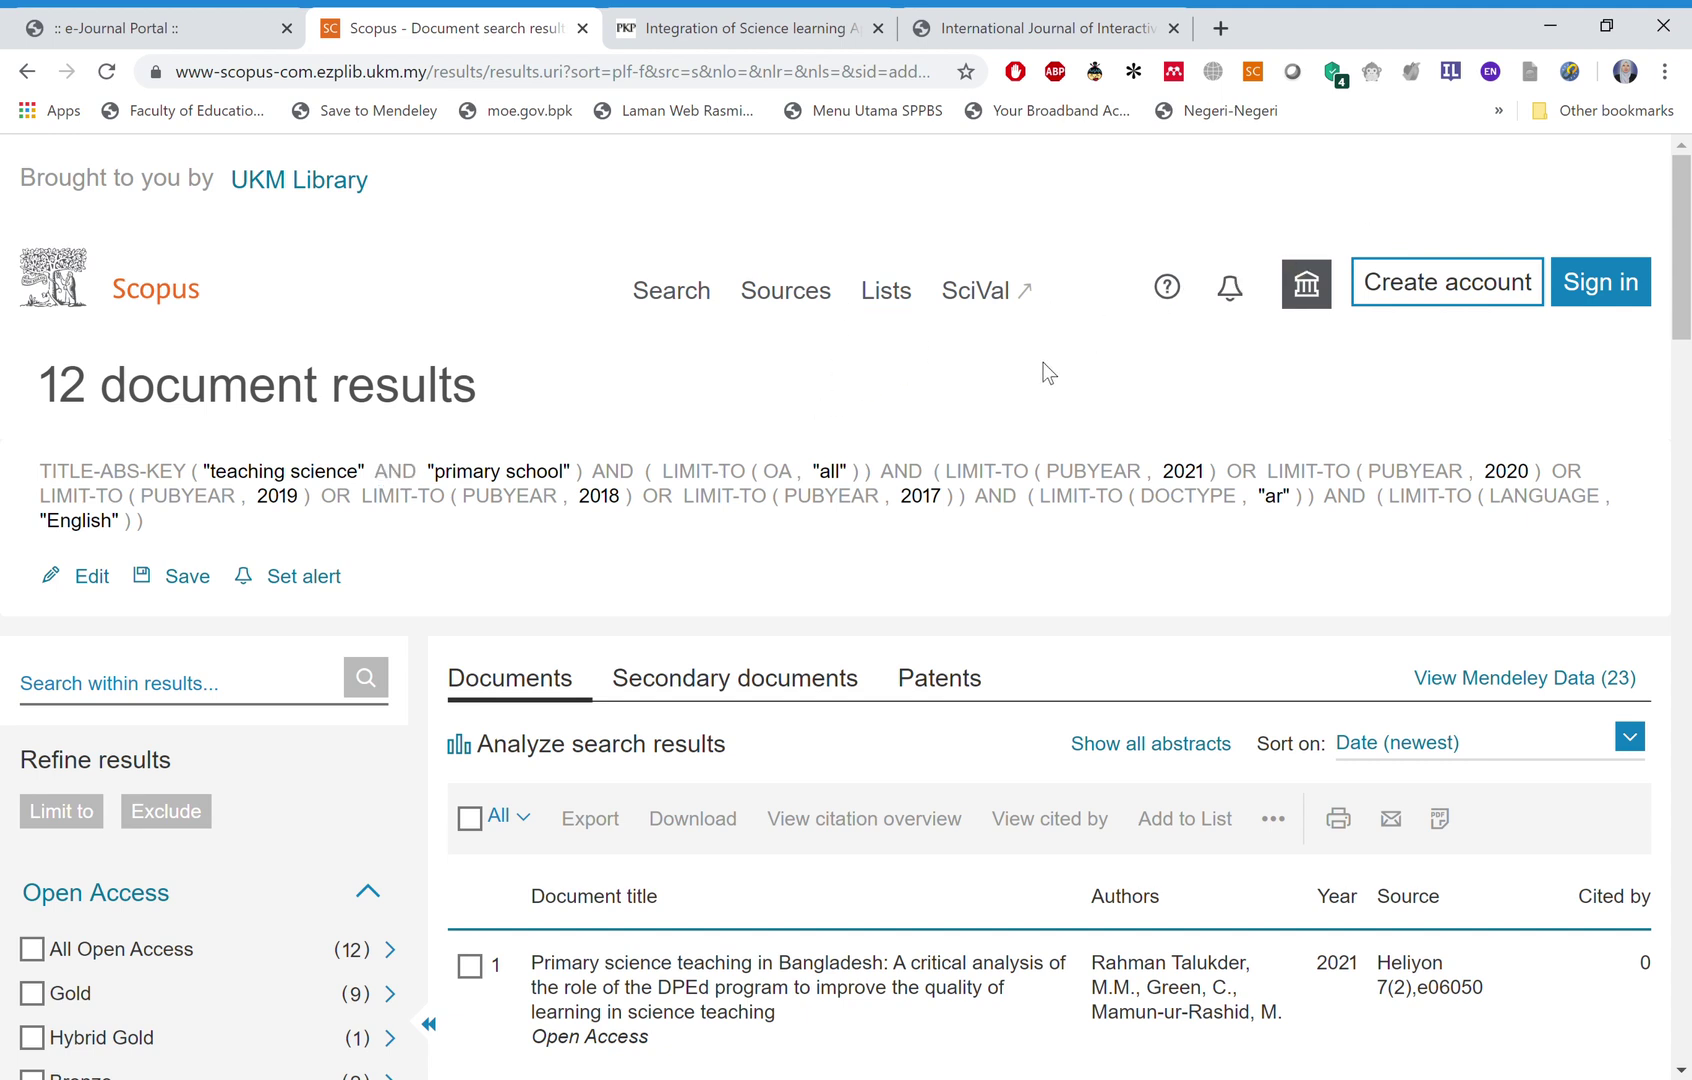